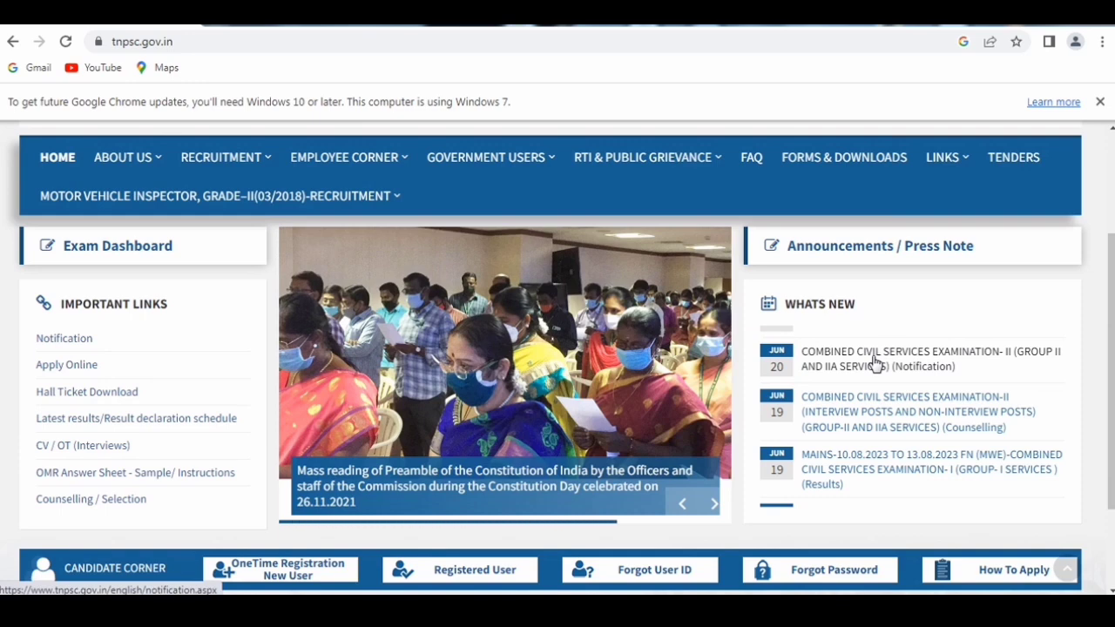
- Open the notifications list from the Combined Civil Services Examination-II (Group II and IIA Services) announcement and find notification 08/2024
{"action": "left_click", "coordinate": [897, 370]}
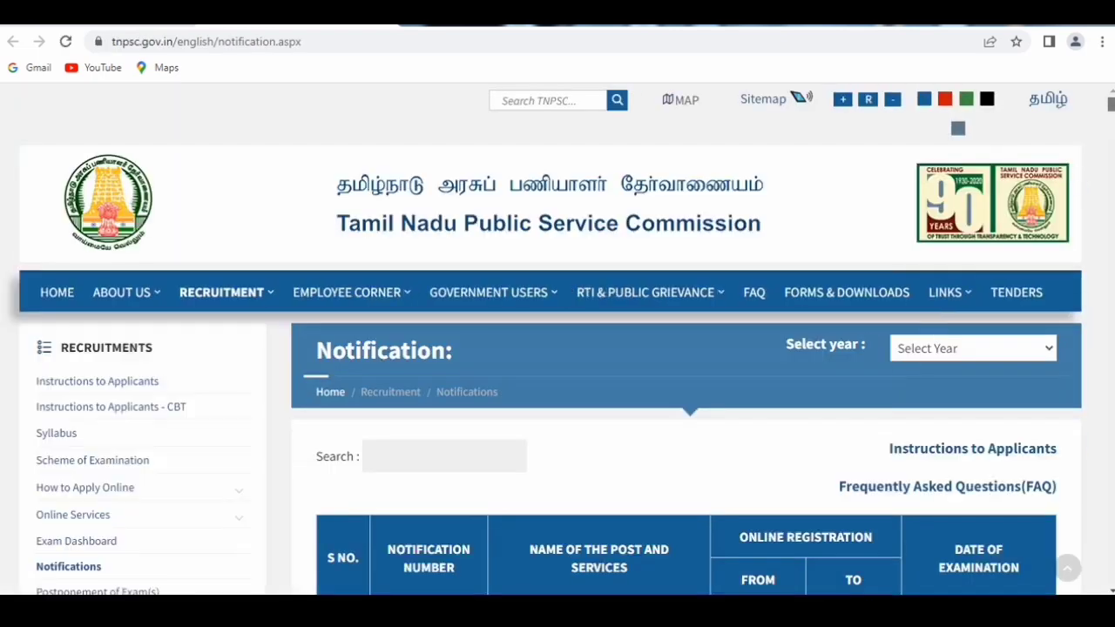
{"action": "scroll", "coordinate": [558, 340], "scroll_direction": "down", "scroll_amount": 9}
{"action": "scroll", "coordinate": [557, 340], "scroll_direction": "up", "scroll_amount": 6}
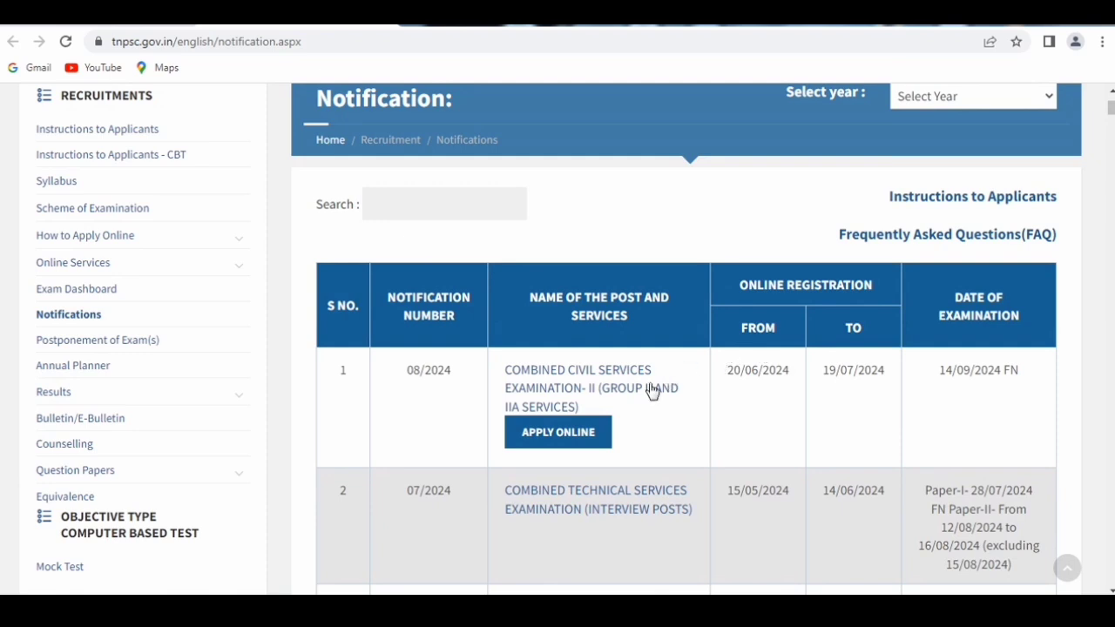
- Open the notification 08/2024 PDF, look through pages 2 and 3, and return to the notifications list
{"action": "left_click", "coordinate": [587, 392]}
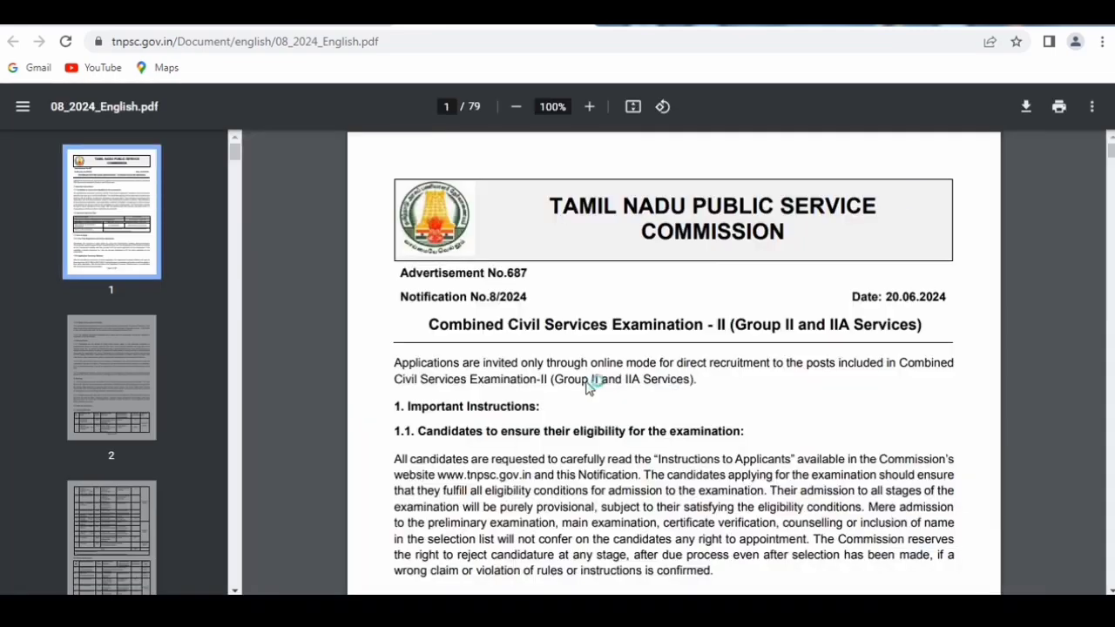
{"action": "left_click", "coordinate": [93, 382]}
{"action": "left_click", "coordinate": [129, 492]}
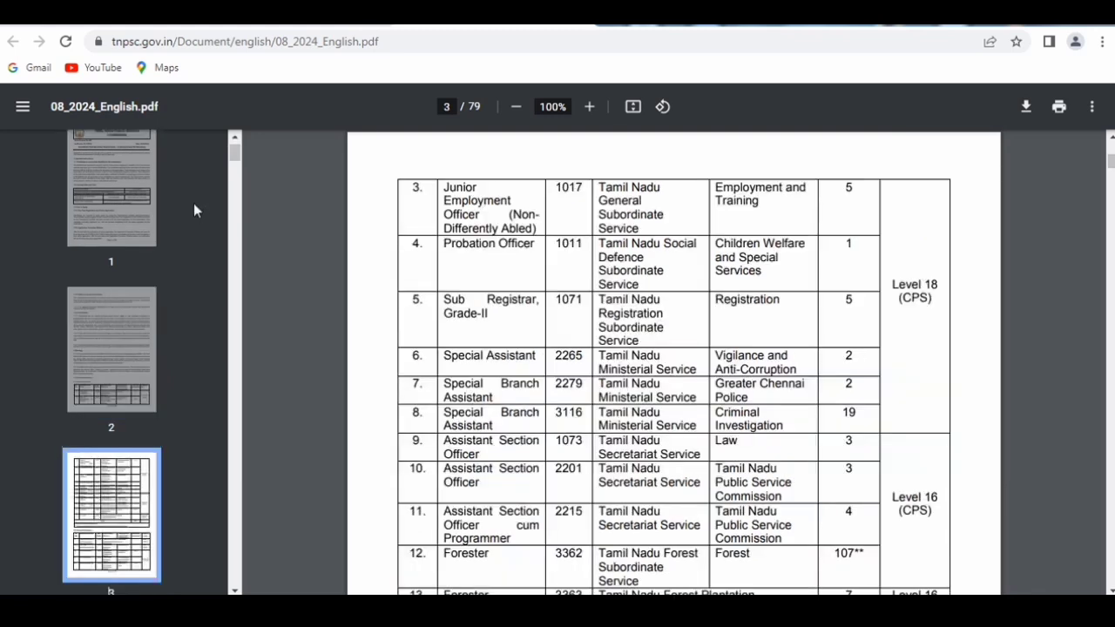
{"action": "key", "text": "alt+Left"}
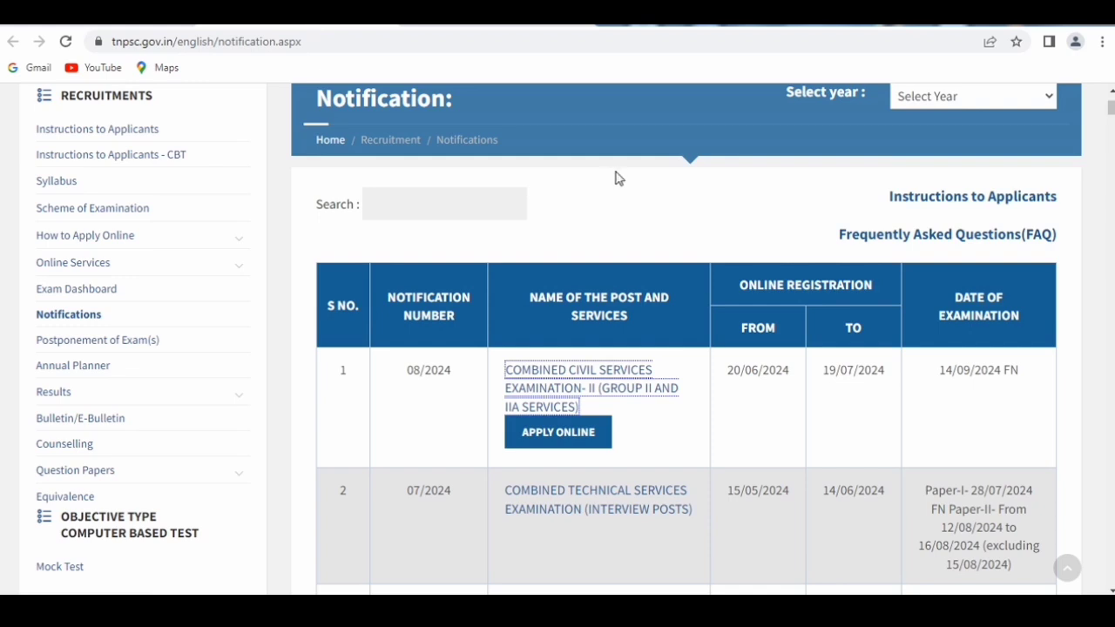
- Open the online application portal for notification 08/2024 and choose to apply for Combined Civil Services Examination-II
{"action": "left_click", "coordinate": [571, 432]}
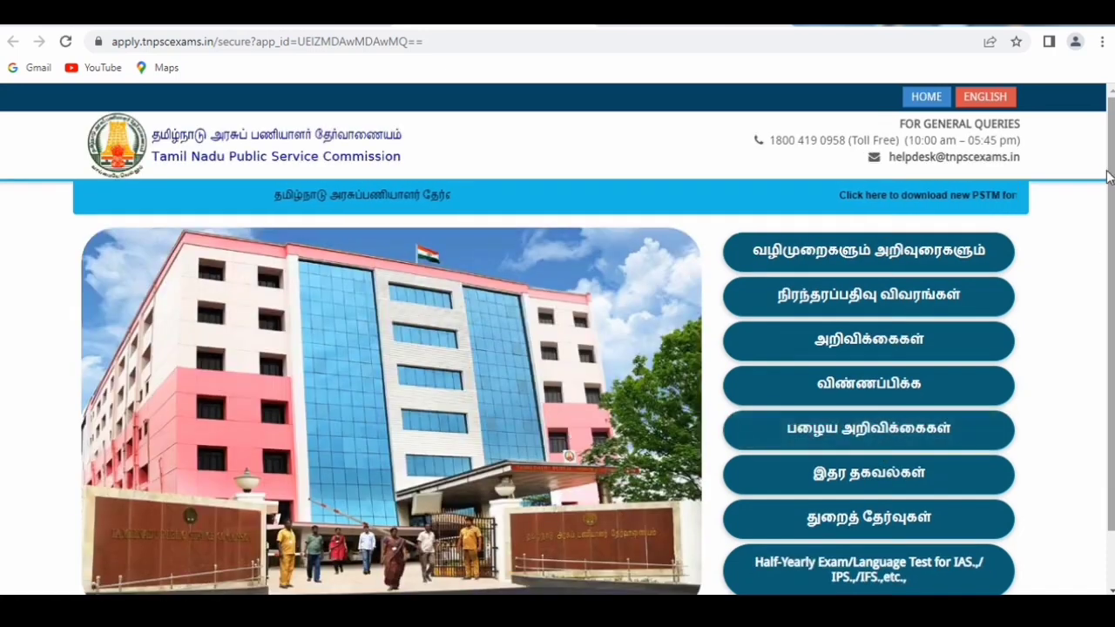
{"action": "scroll", "coordinate": [962, 291], "scroll_direction": "down", "scroll_amount": 2}
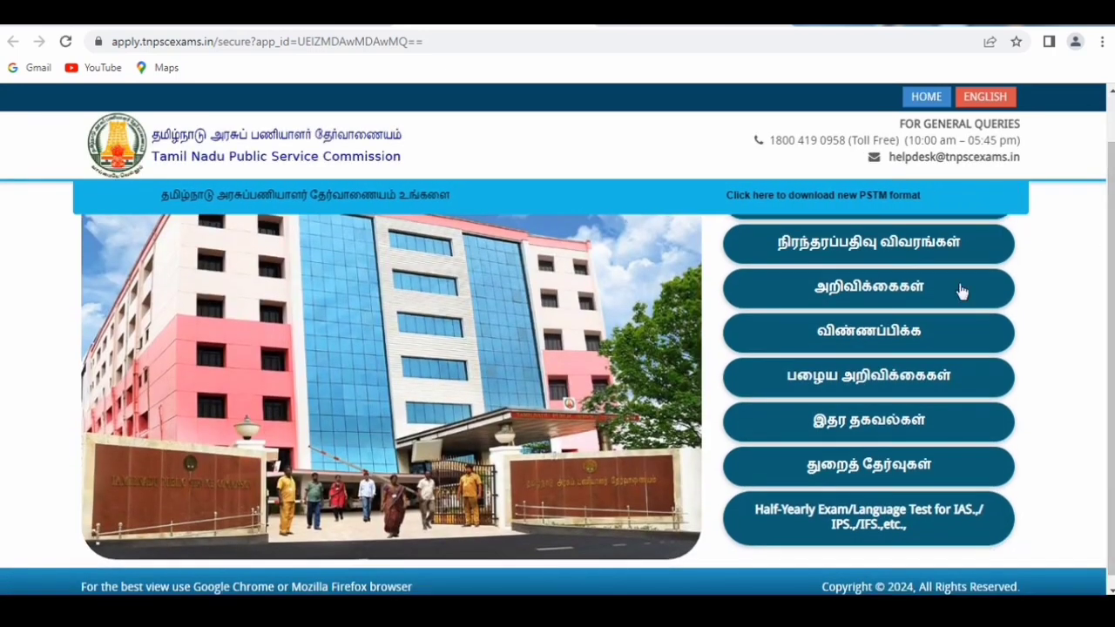
{"action": "left_click", "coordinate": [893, 335]}
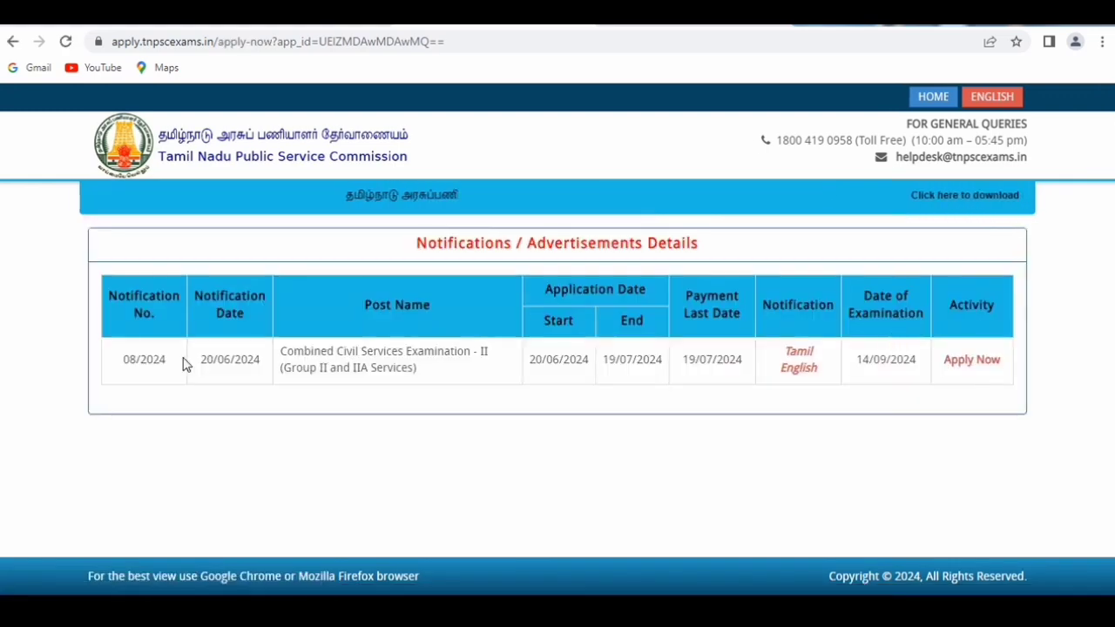
{"action": "left_click", "coordinate": [981, 362]}
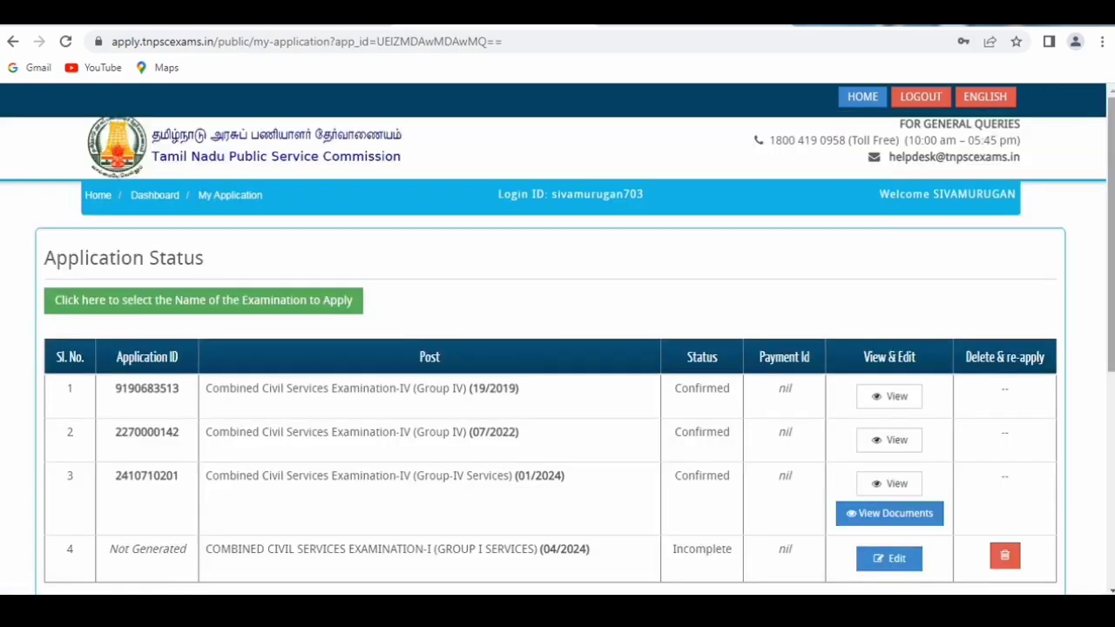
- Start a new application for Combined Civil Services Examination-II (Group II and IIA Services) and continue to its recruitment details
{"action": "left_click_drag", "start_coordinate": [1111, 227], "coordinate": [1111, 439]}
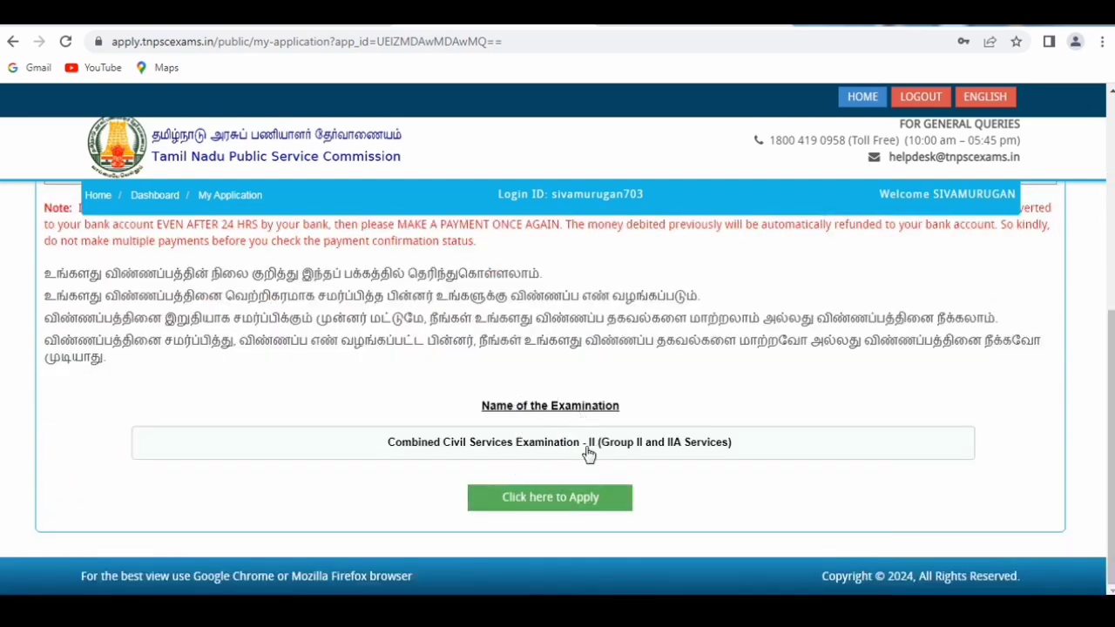
{"action": "left_click", "coordinate": [567, 502]}
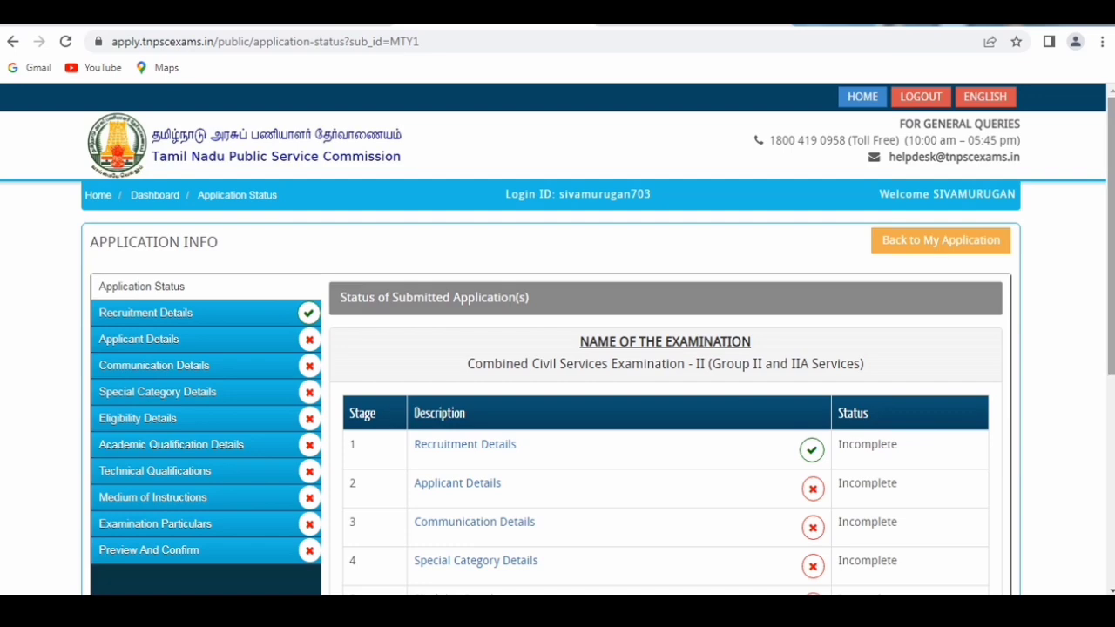
{"action": "scroll", "coordinate": [665, 400], "scroll_direction": "down", "scroll_amount": 5}
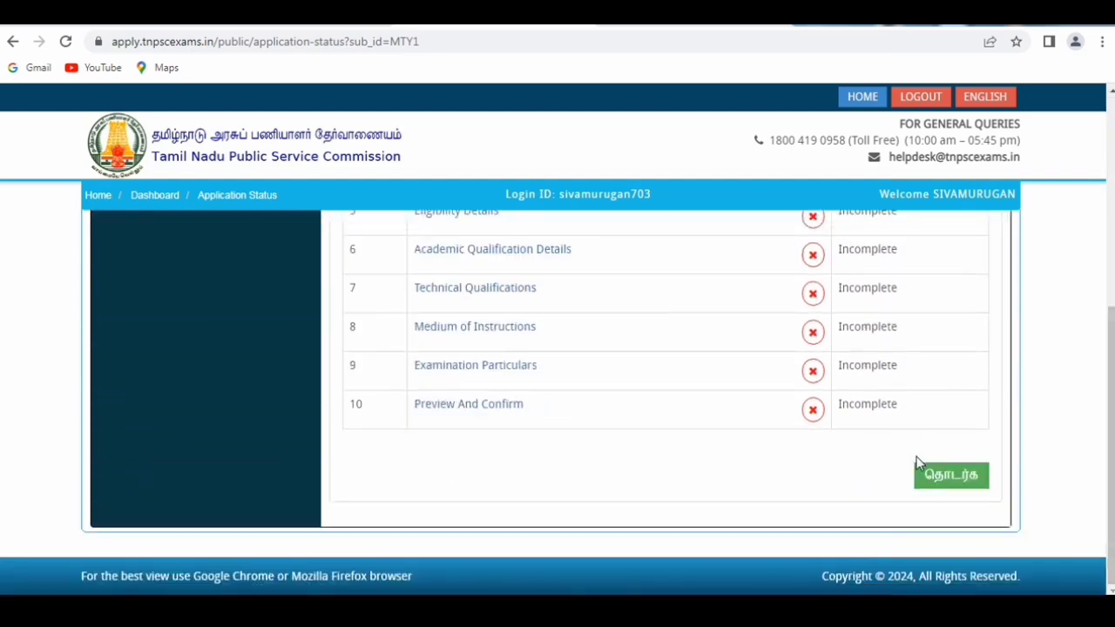
{"action": "left_click", "coordinate": [928, 483]}
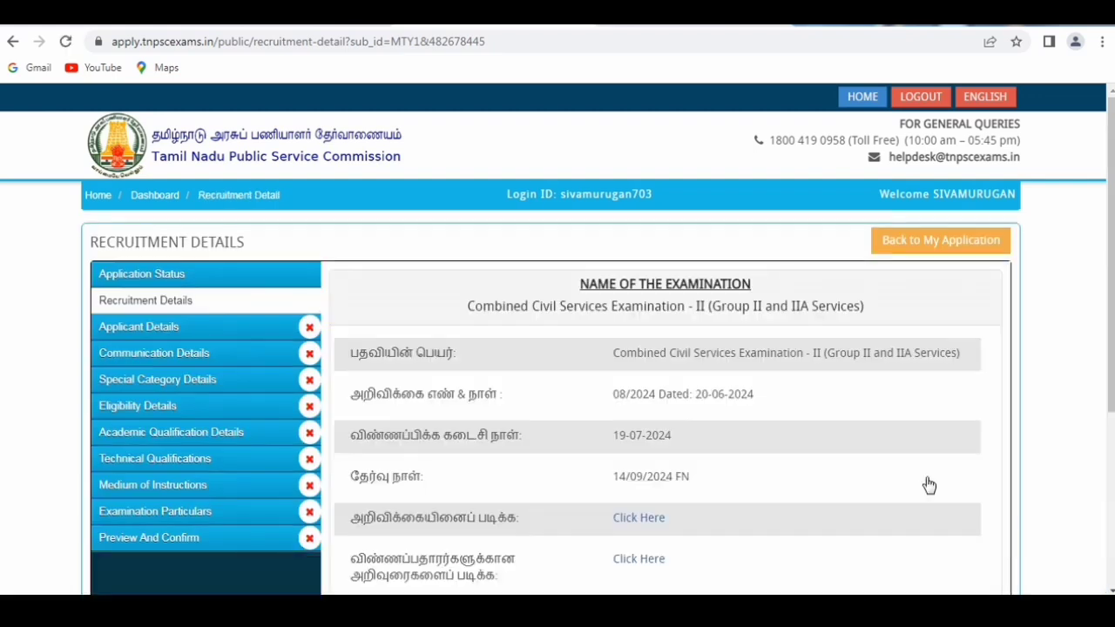
- Accept the declaration about having read the notification and instructions, and save the recruitment details
{"action": "scroll", "coordinate": [810, 321], "scroll_direction": "down", "scroll_amount": 3}
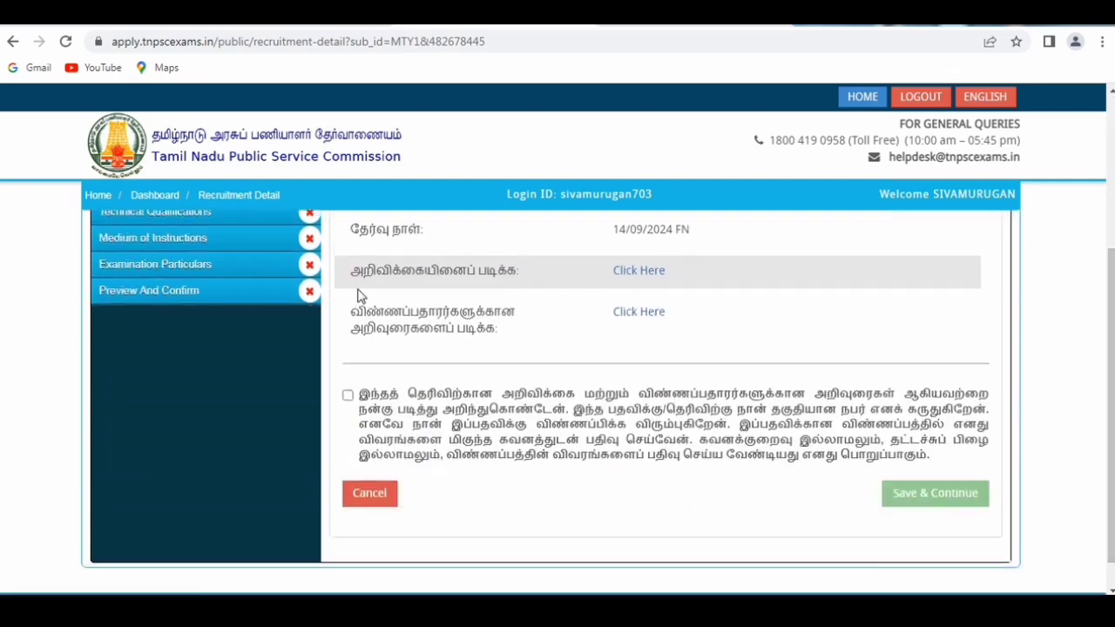
{"action": "left_click", "coordinate": [348, 396]}
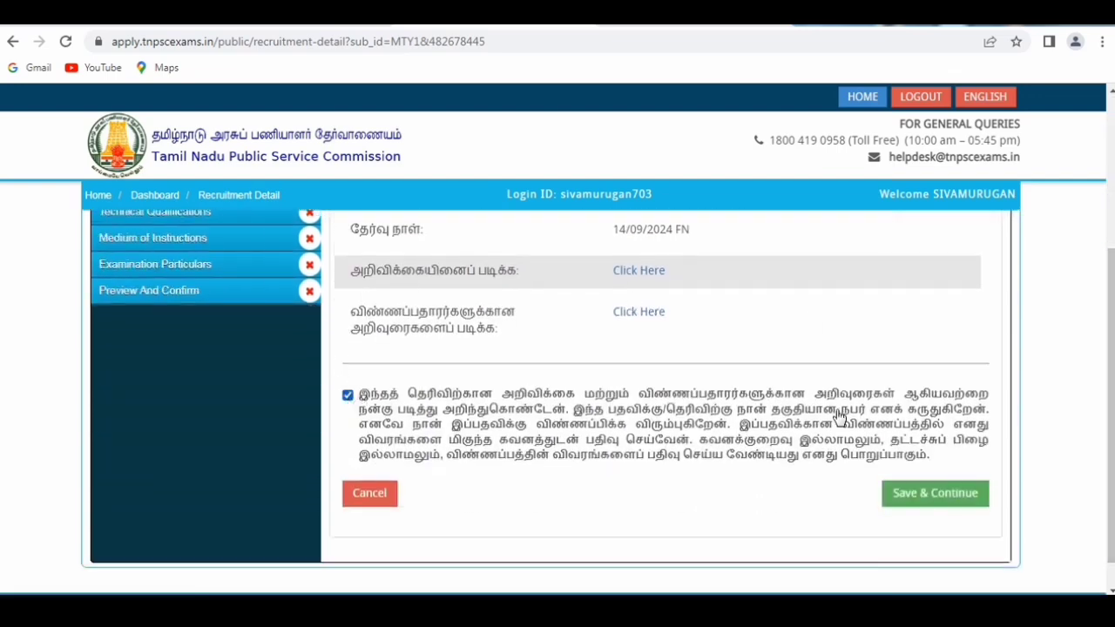
{"action": "left_click", "coordinate": [937, 497]}
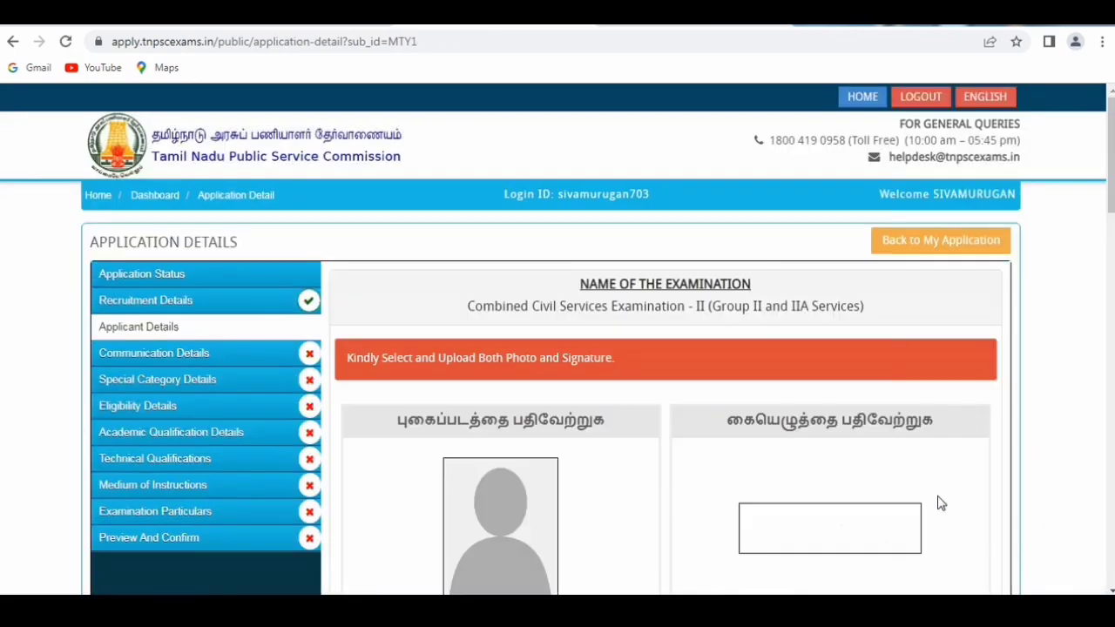
- Set the date on which the photo was taken in the studio to 01-06-2024
{"action": "scroll", "coordinate": [435, 298], "scroll_direction": "down", "scroll_amount": 2}
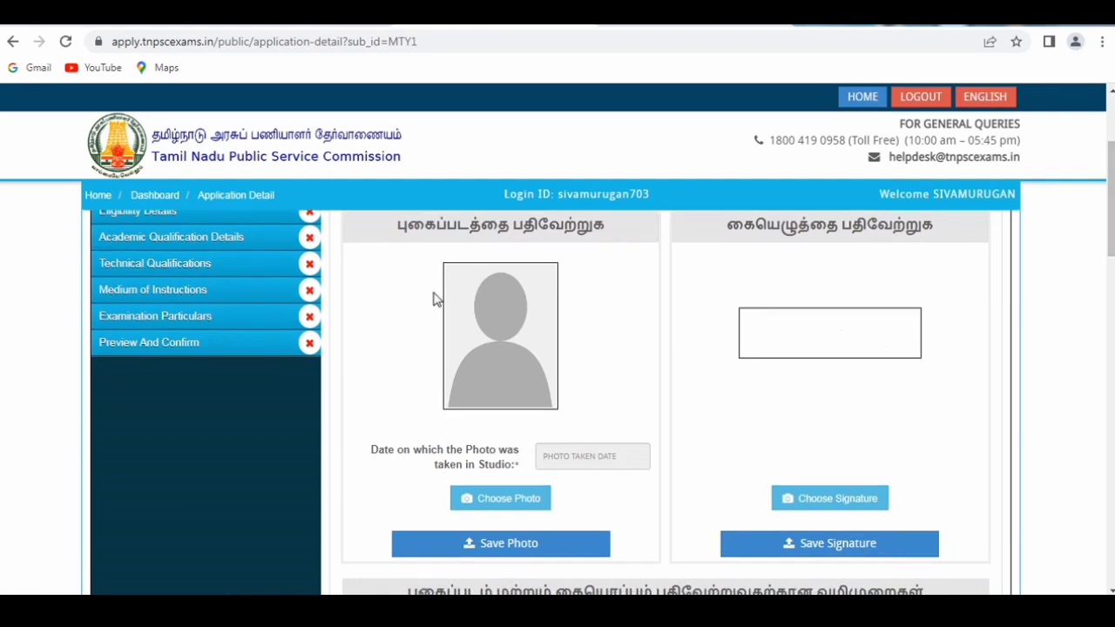
{"action": "left_click", "coordinate": [595, 456]}
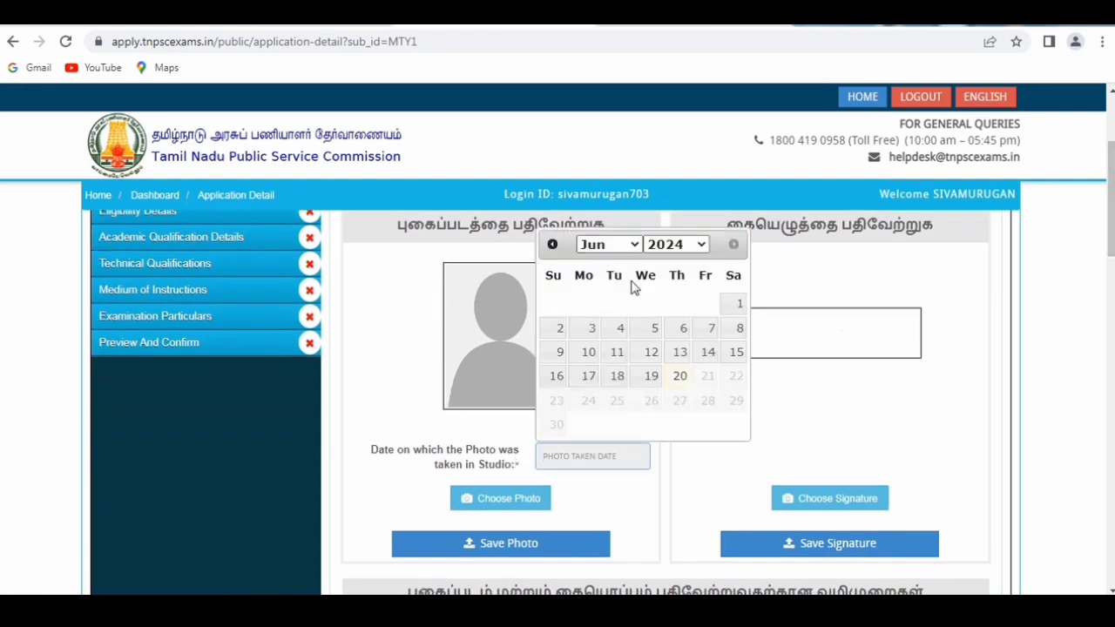
{"action": "left_click", "coordinate": [739, 306]}
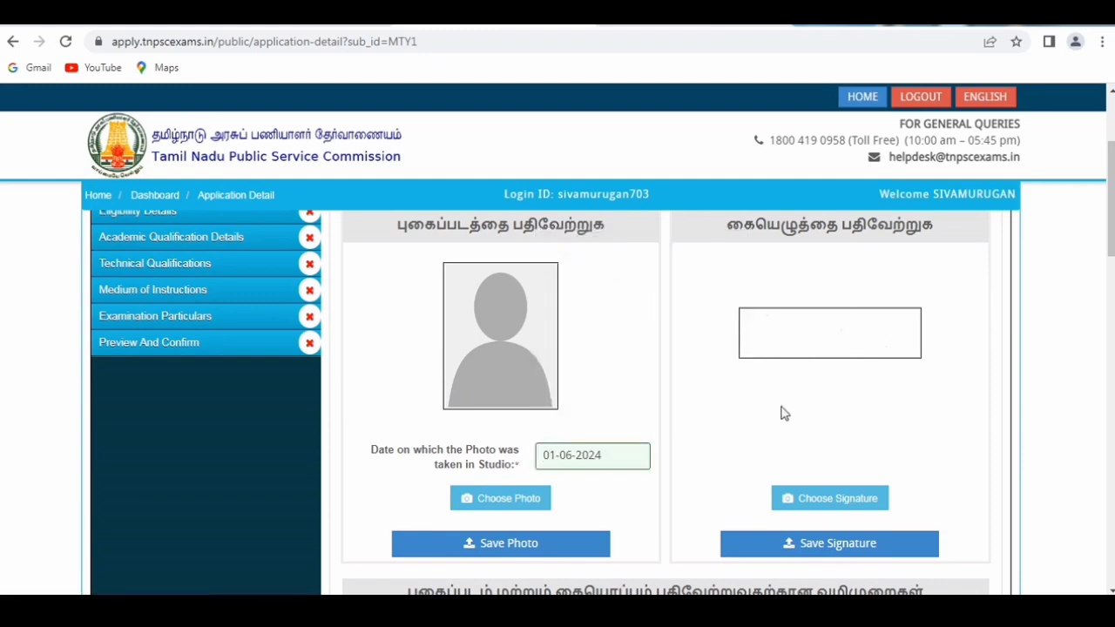
- Choose the applicant's portrait image from the computer and save it as the application photo
{"action": "left_click", "coordinate": [488, 504]}
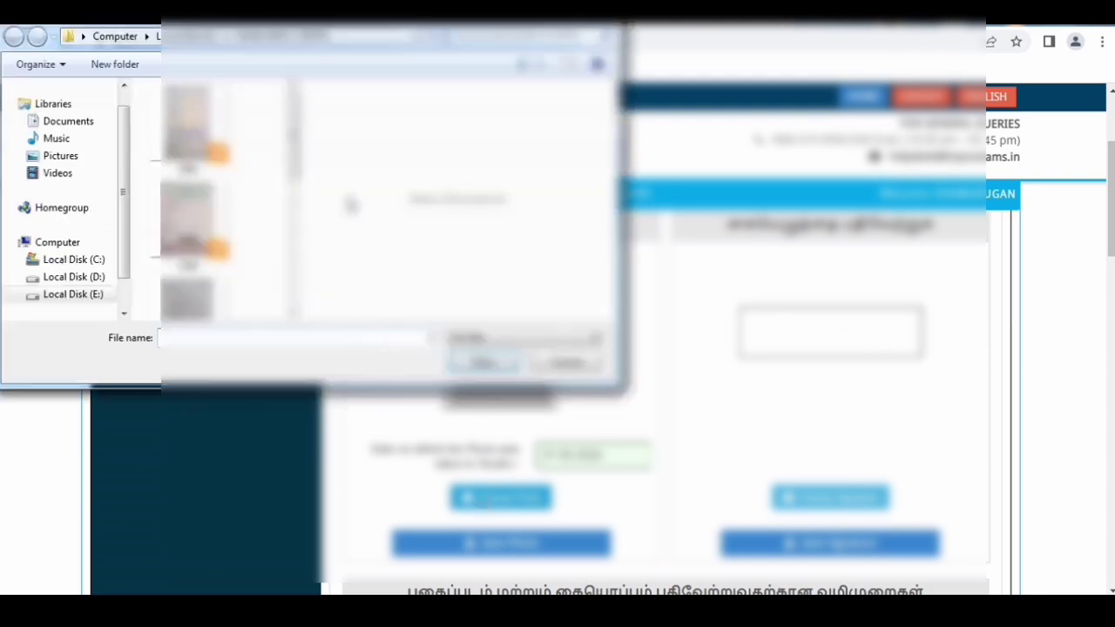
{"action": "scroll", "coordinate": [187, 217], "scroll_direction": "down", "scroll_amount": 2}
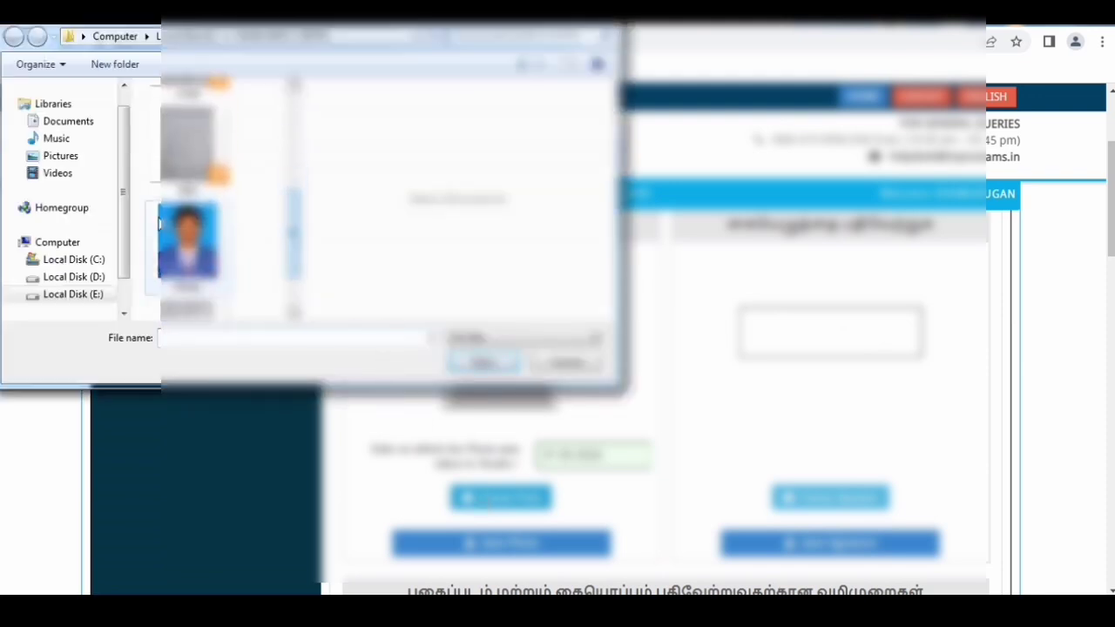
{"action": "left_click", "coordinate": [160, 225]}
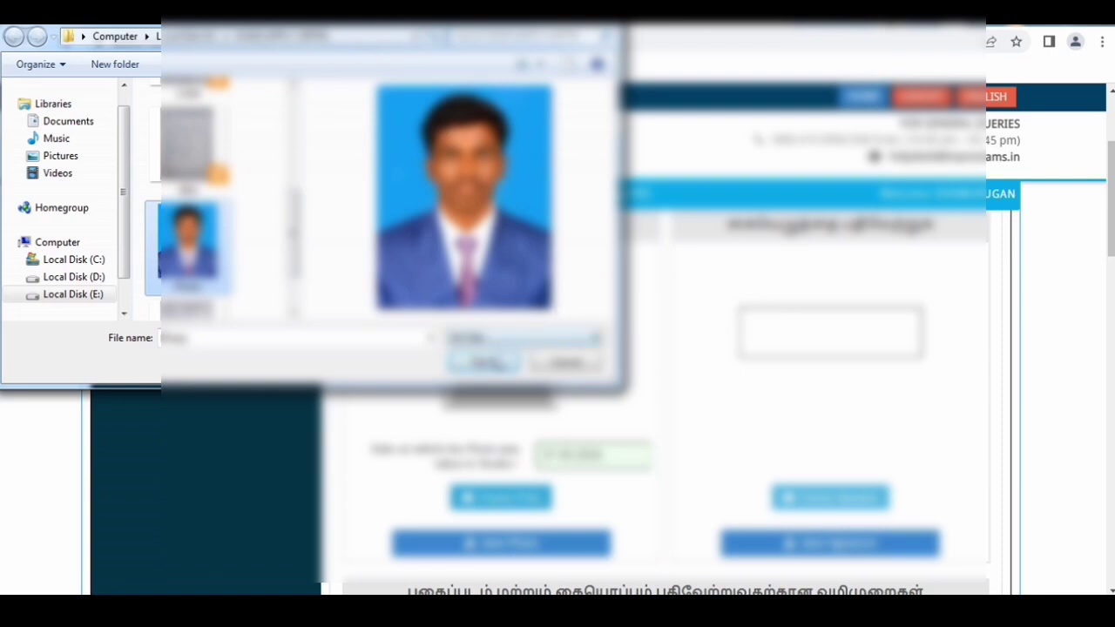
{"action": "key", "text": "Return"}
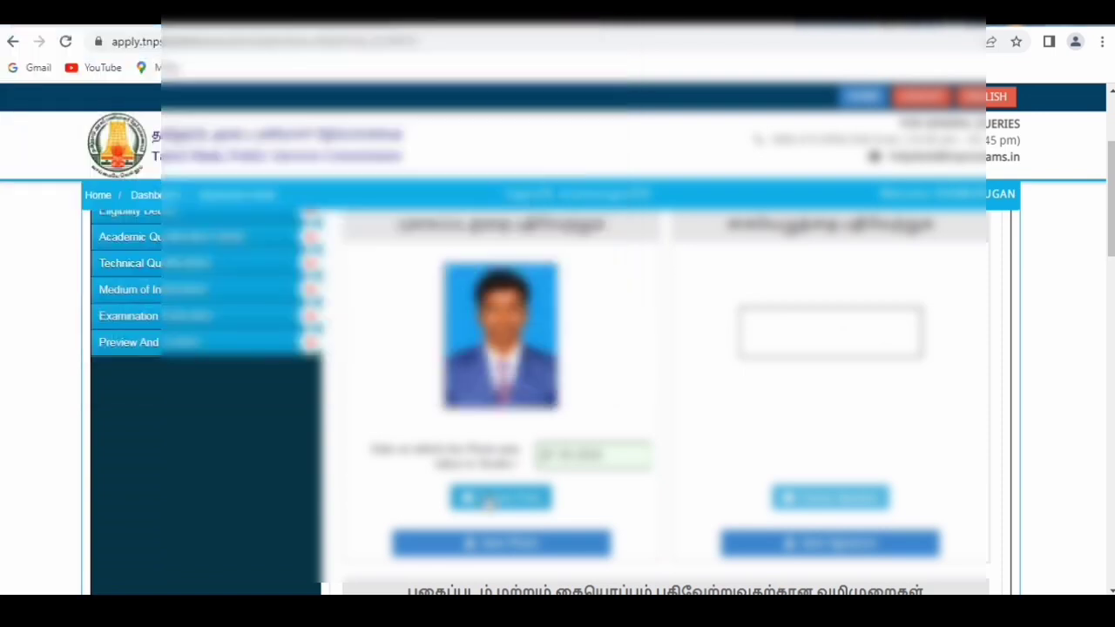
{"action": "left_click", "coordinate": [490, 545]}
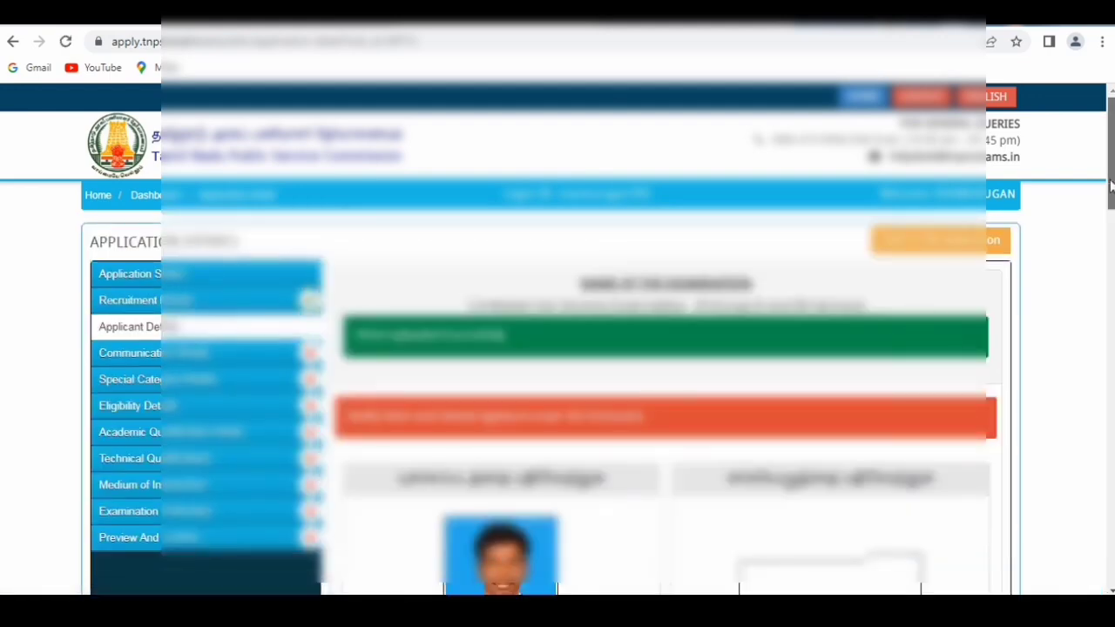
- Choose the applicant's signature image from the computer and save it to the application
{"action": "left_click_drag", "start_coordinate": [1110, 179], "coordinate": [1110, 240]}
{"action": "left_click", "coordinate": [842, 478]}
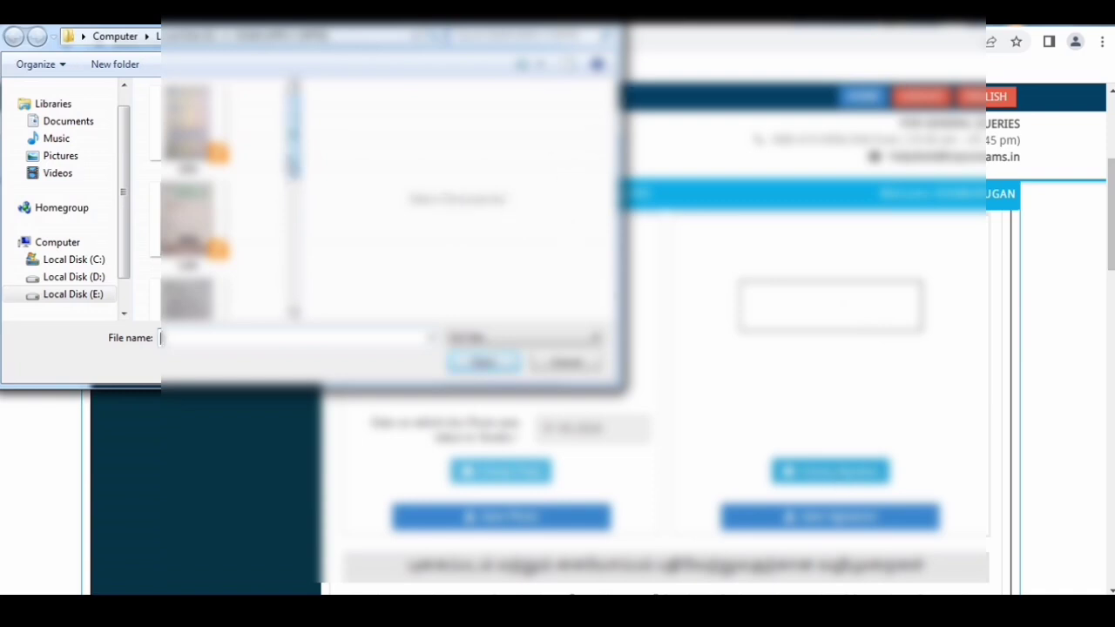
{"action": "left_click_drag", "start_coordinate": [294, 166], "coordinate": [312, 297]}
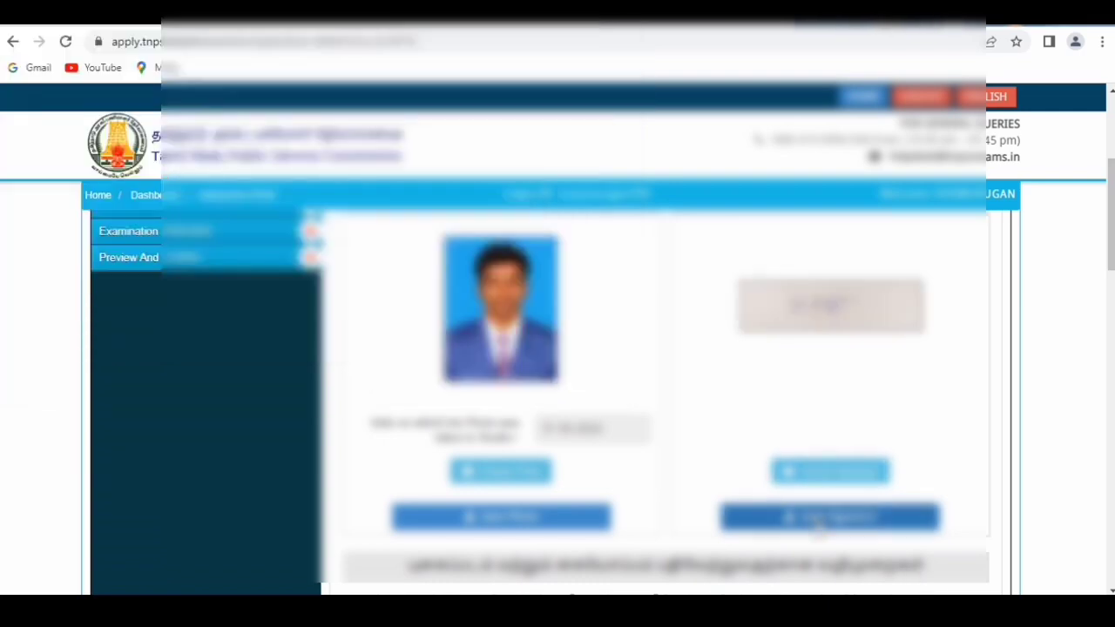
{"action": "left_click", "coordinate": [816, 521]}
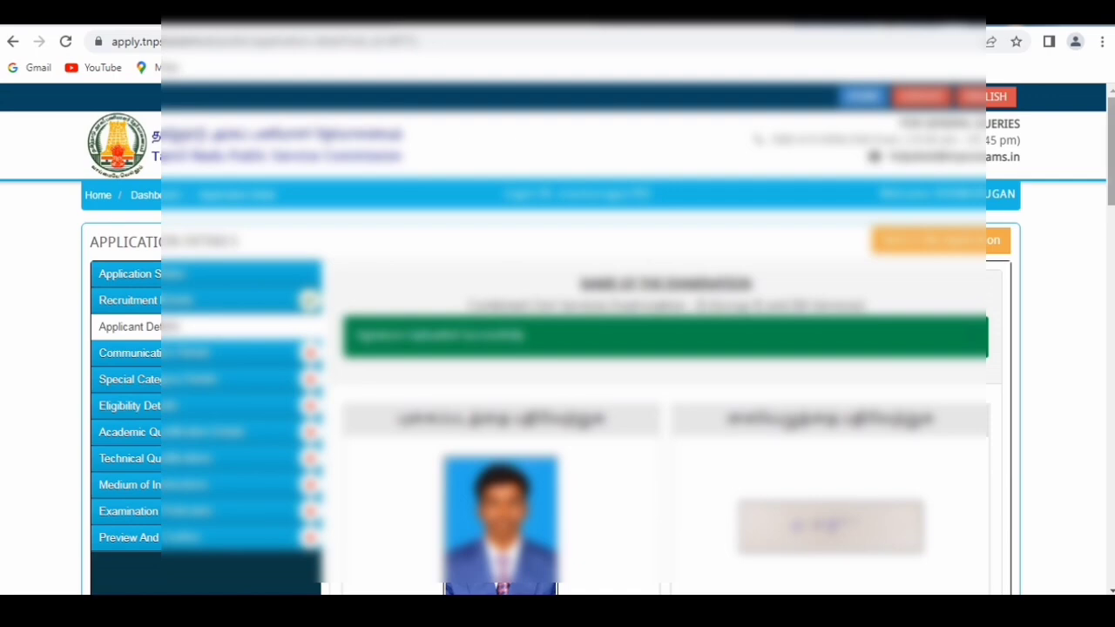
- Review the applicant's registered personal, community certificate and contact details down to the verification section
{"action": "scroll", "coordinate": [662, 400], "scroll_direction": "down", "scroll_amount": 5}
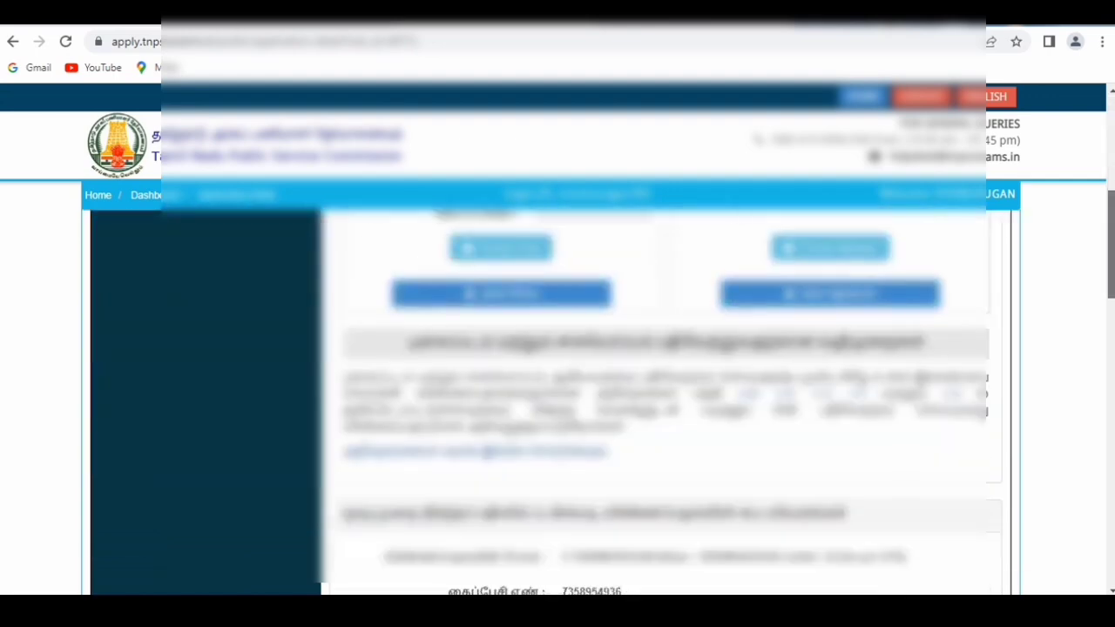
{"action": "scroll", "coordinate": [662, 401], "scroll_direction": "down", "scroll_amount": 3}
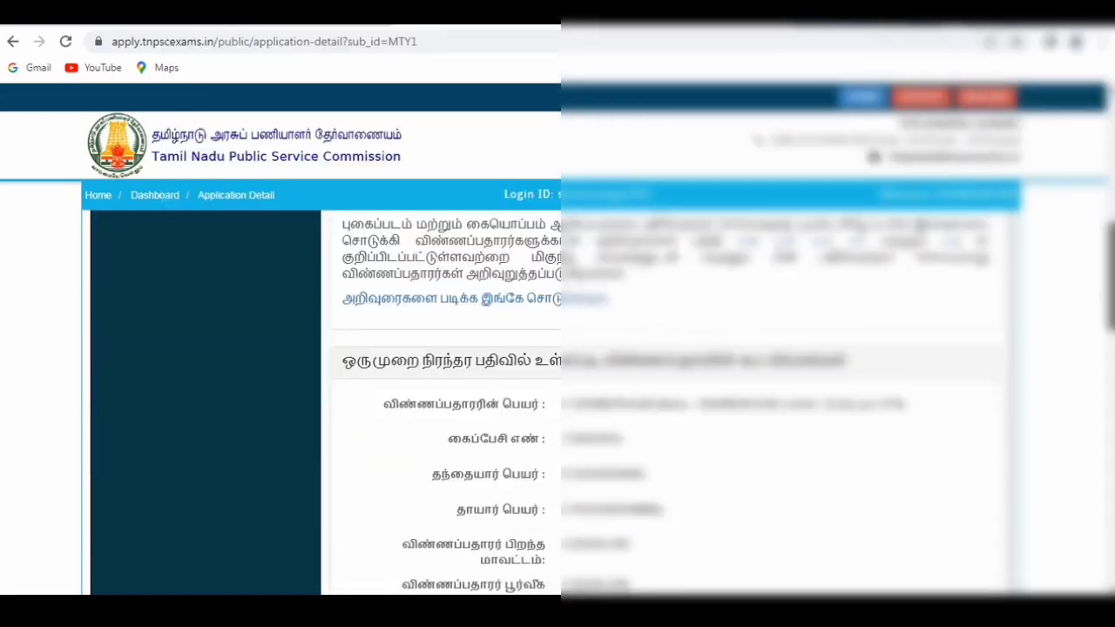
{"action": "scroll", "coordinate": [662, 400], "scroll_direction": "down", "scroll_amount": 5}
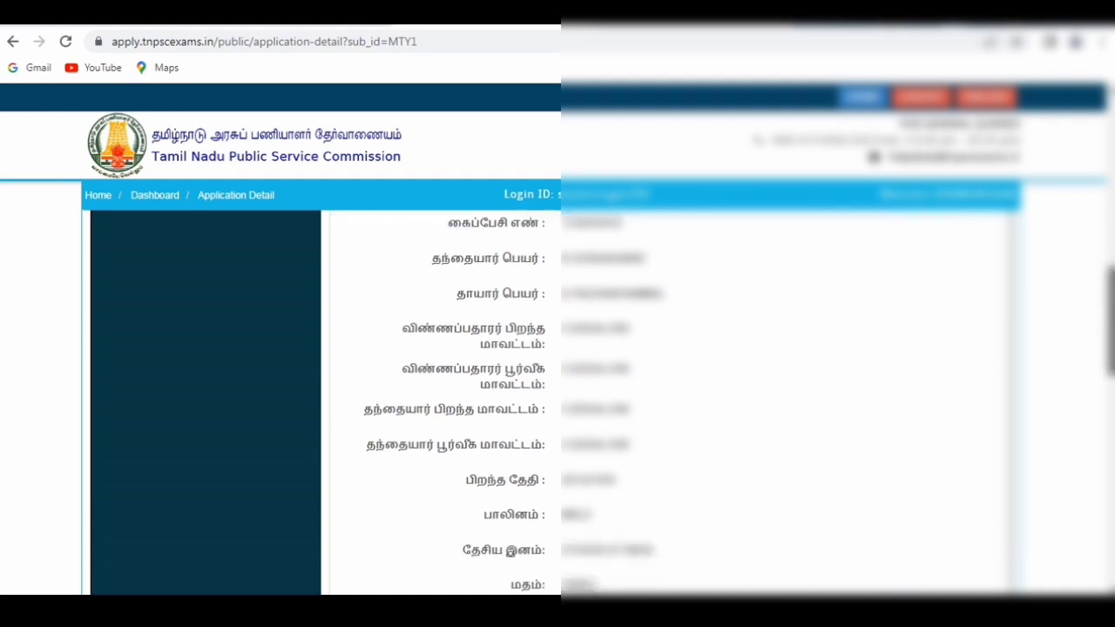
{"action": "scroll", "coordinate": [662, 401], "scroll_direction": "down", "scroll_amount": 2}
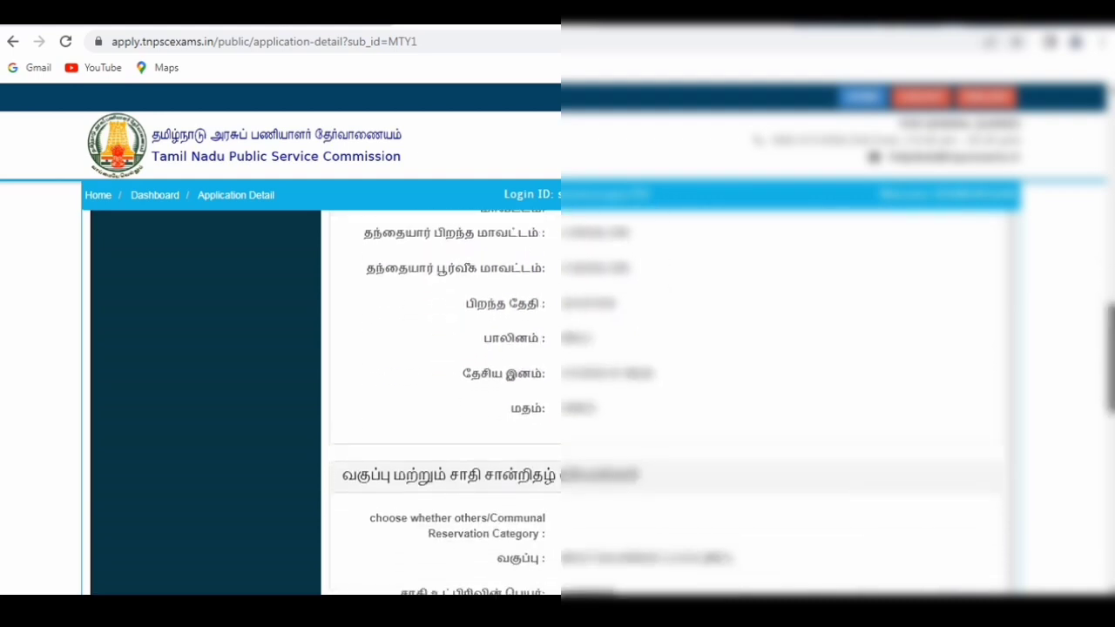
{"action": "scroll", "coordinate": [662, 401], "scroll_direction": "down", "scroll_amount": 3}
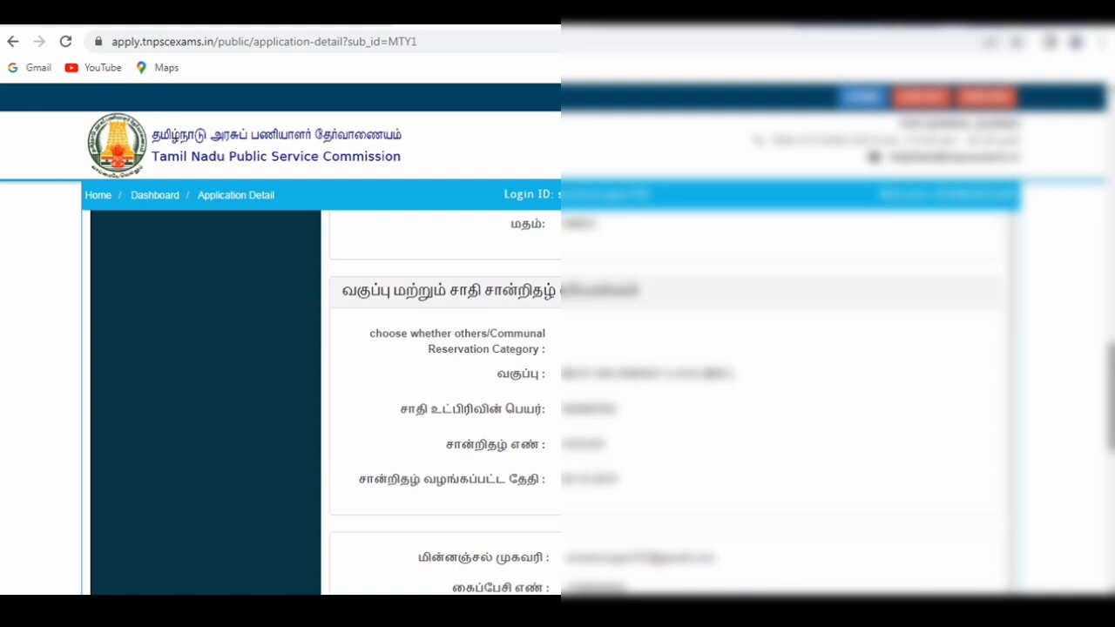
{"action": "scroll", "coordinate": [662, 400], "scroll_direction": "down", "scroll_amount": 2}
{"action": "scroll", "coordinate": [662, 400], "scroll_direction": "down", "scroll_amount": 3}
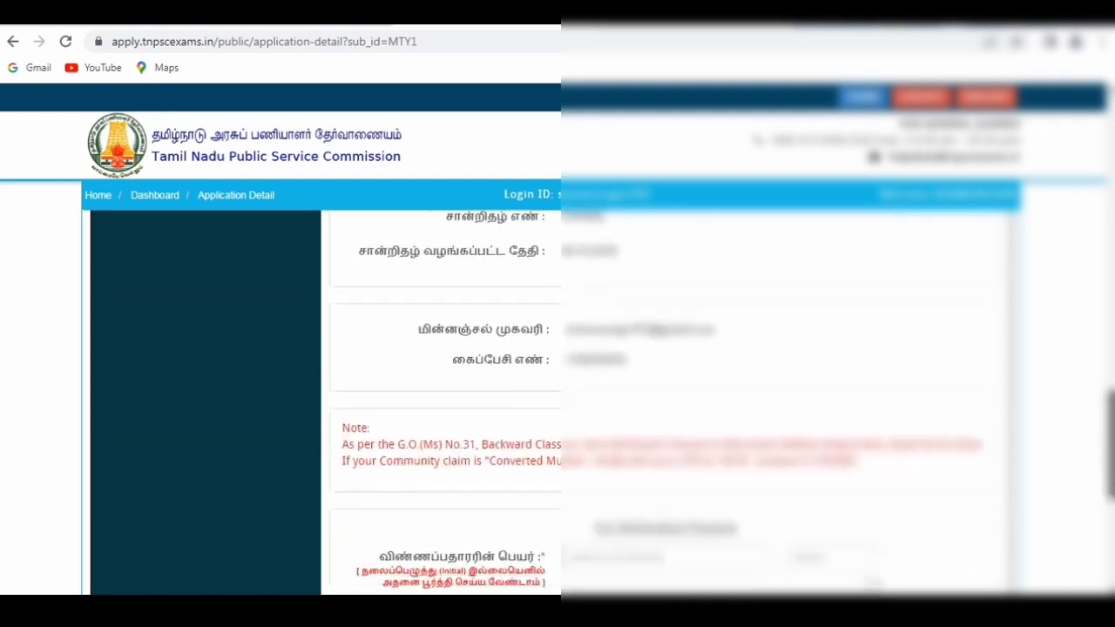
{"action": "scroll", "coordinate": [722, 372], "scroll_direction": "down", "scroll_amount": 3}
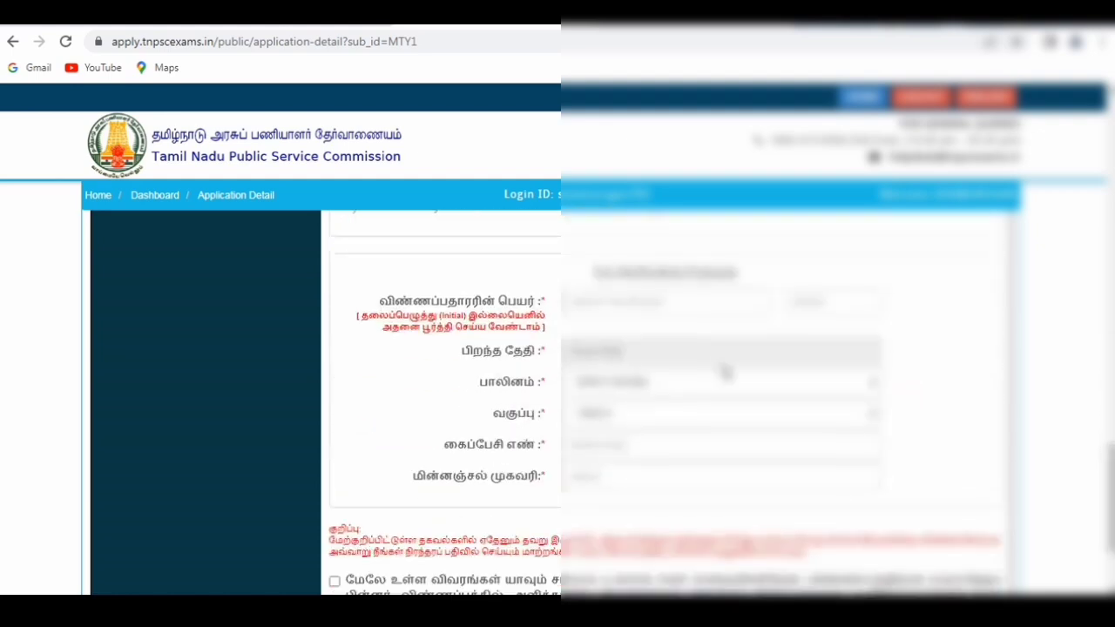
- In the For Verification Purpose section, set the gender to Male and the community class to Most Backward Class (MBC)
{"action": "left_click", "coordinate": [646, 304]}
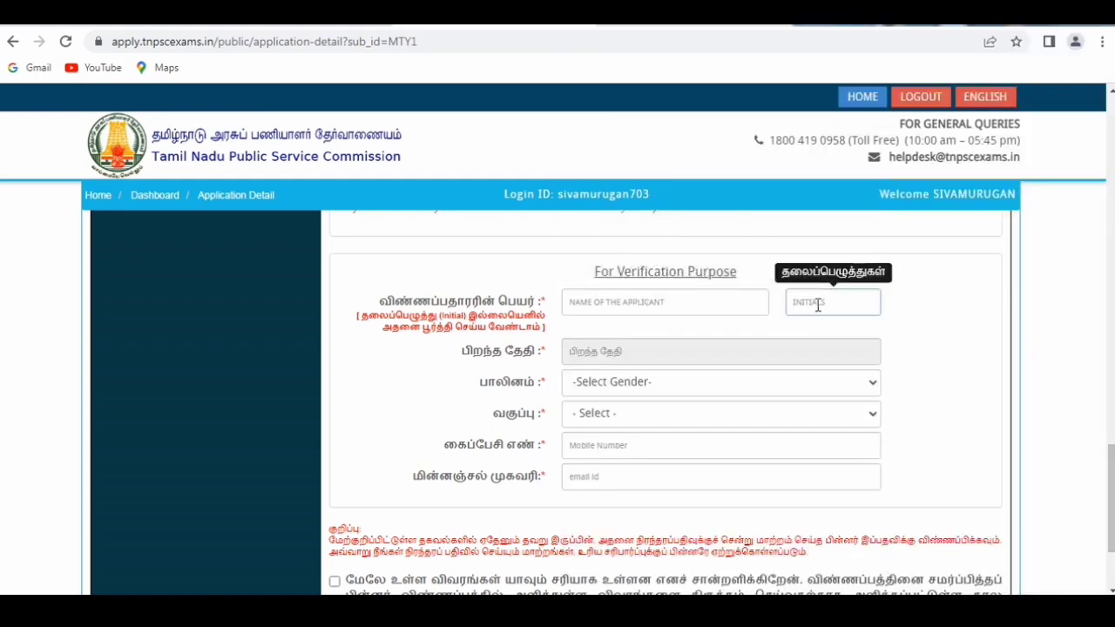
{"action": "left_click", "coordinate": [599, 386]}
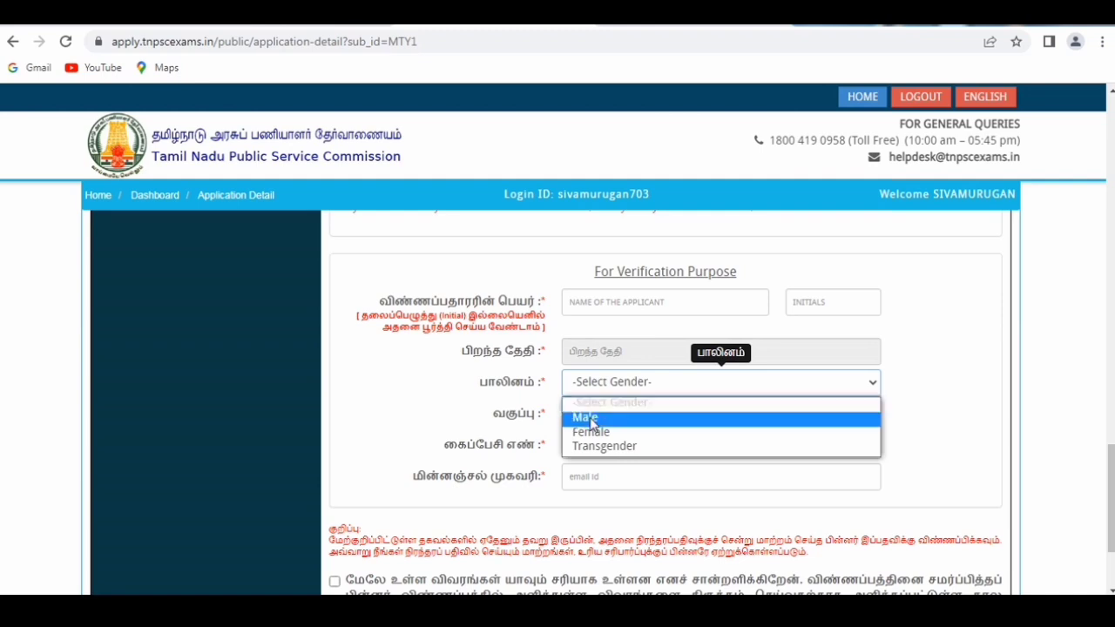
{"action": "left_click", "coordinate": [591, 422]}
{"action": "left_click", "coordinate": [606, 416]}
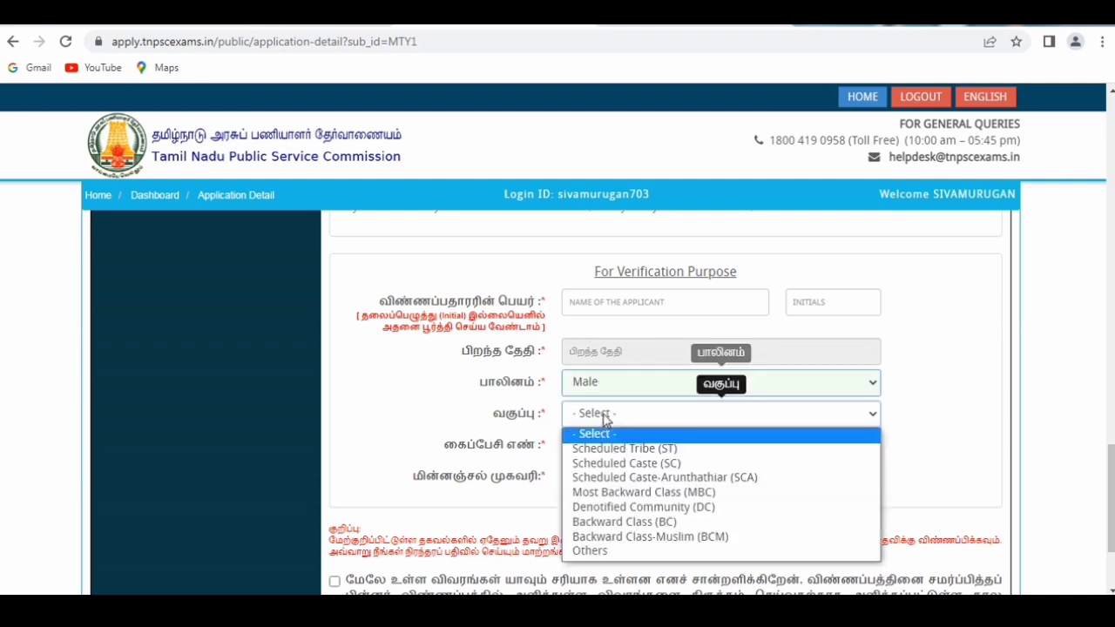
{"action": "left_click", "coordinate": [616, 493]}
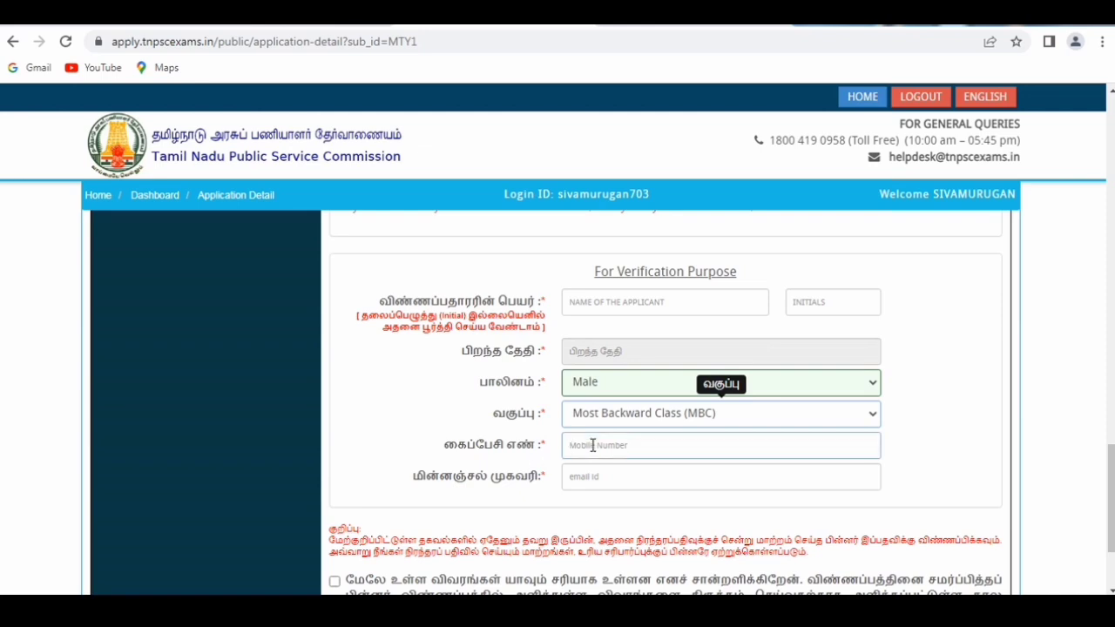
{"action": "left_click", "coordinate": [592, 474]}
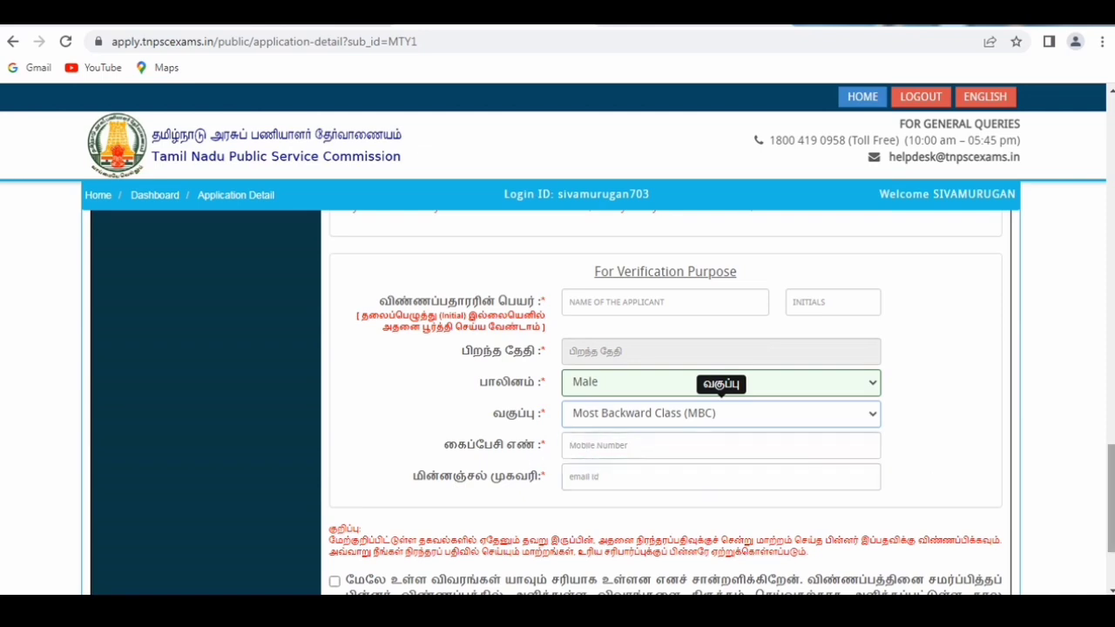
{"action": "scroll", "coordinate": [976, 505], "scroll_direction": "down", "scroll_amount": 3}
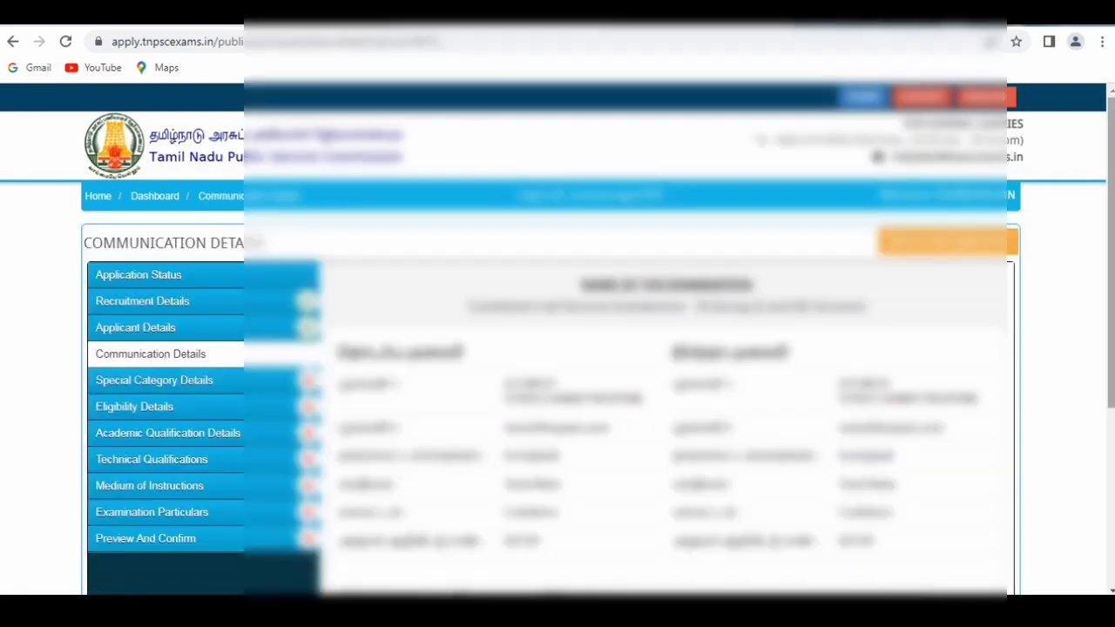
- Accept the declaration at the end of the Communication Details and save the section to continue
{"action": "scroll", "coordinate": [598, 348], "scroll_direction": "down", "scroll_amount": 1}
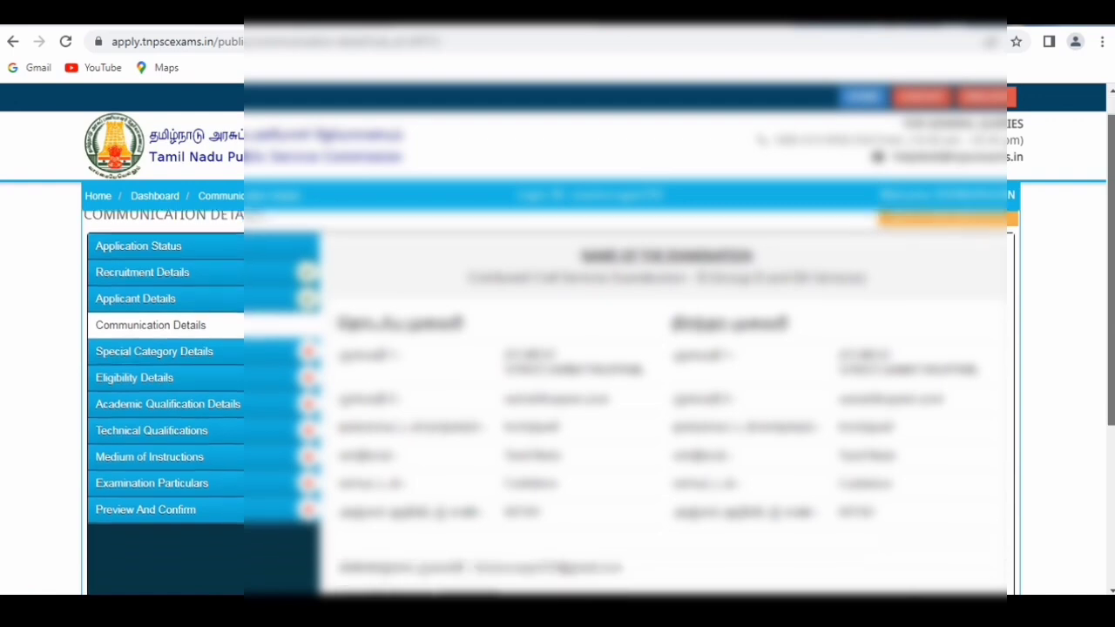
{"action": "scroll", "coordinate": [597, 365], "scroll_direction": "down", "scroll_amount": 3}
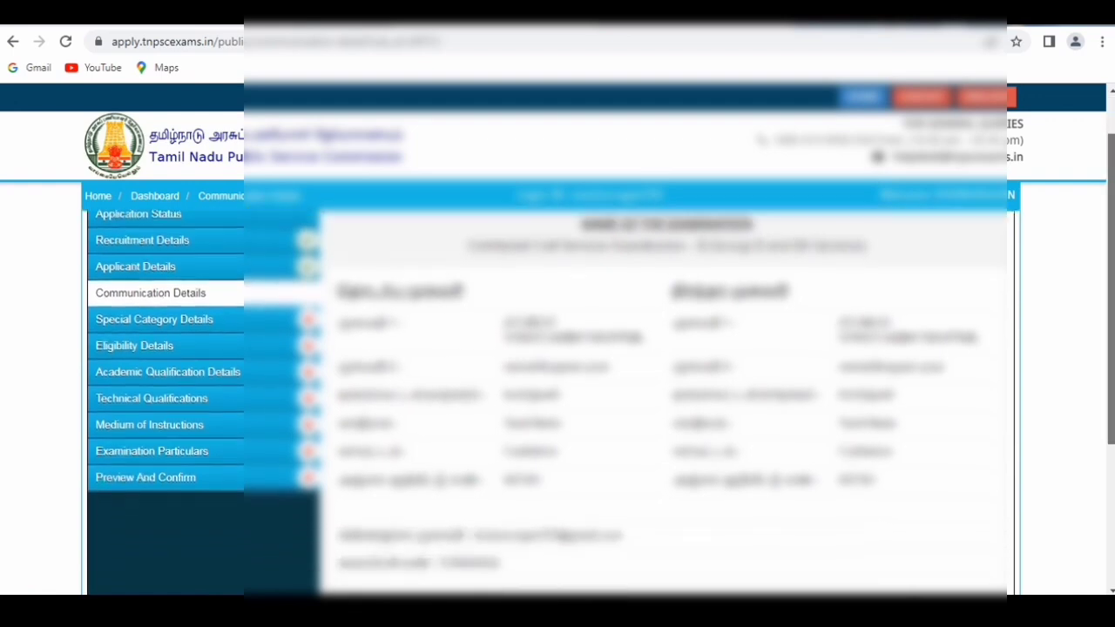
{"action": "scroll", "coordinate": [597, 366], "scroll_direction": "down", "scroll_amount": 4}
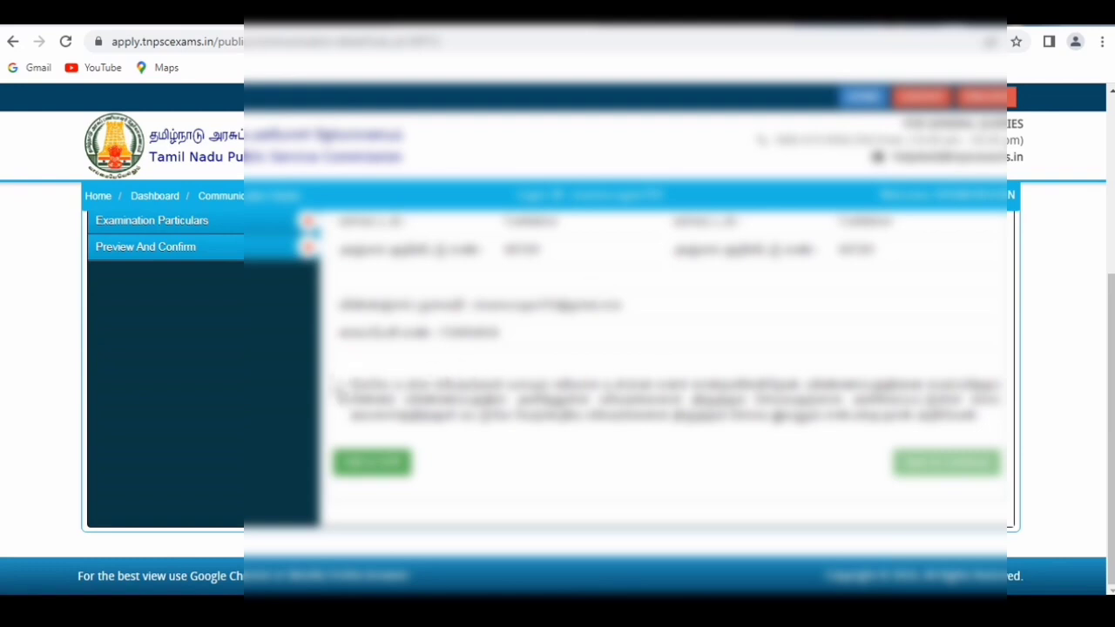
{"action": "left_click", "coordinate": [339, 387]}
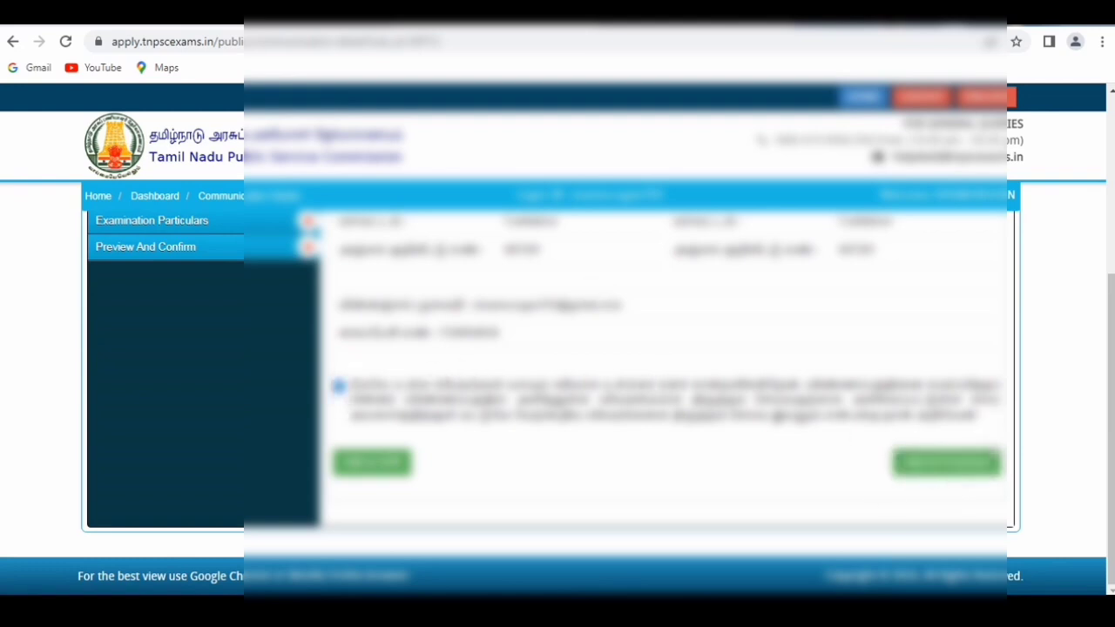
{"action": "left_click", "coordinate": [993, 464]}
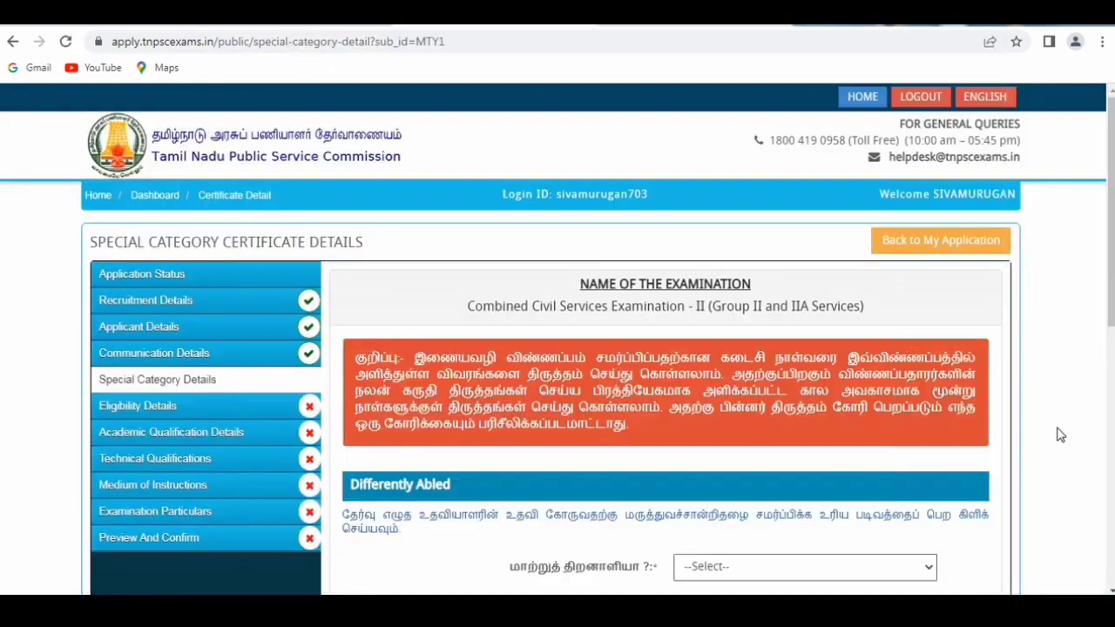
- Answer No to the differently abled, Tamil Eligibility Test exemption and ex-serviceman questions in the Special Category Details
{"action": "scroll", "coordinate": [1110, 261], "scroll_direction": "down", "scroll_amount": 2}
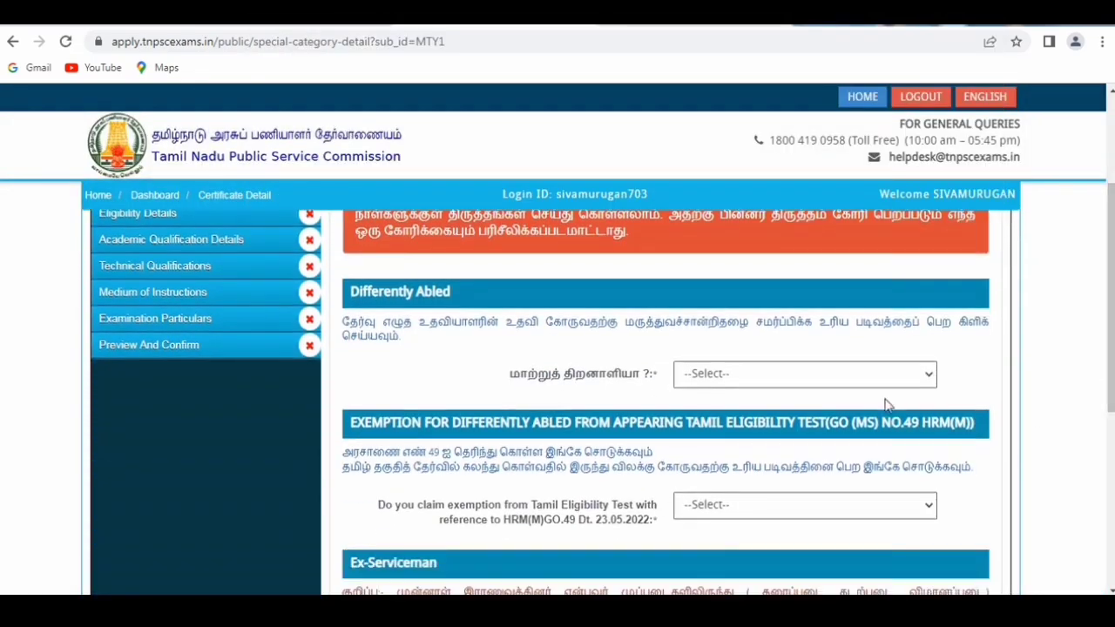
{"action": "left_click", "coordinate": [859, 378]}
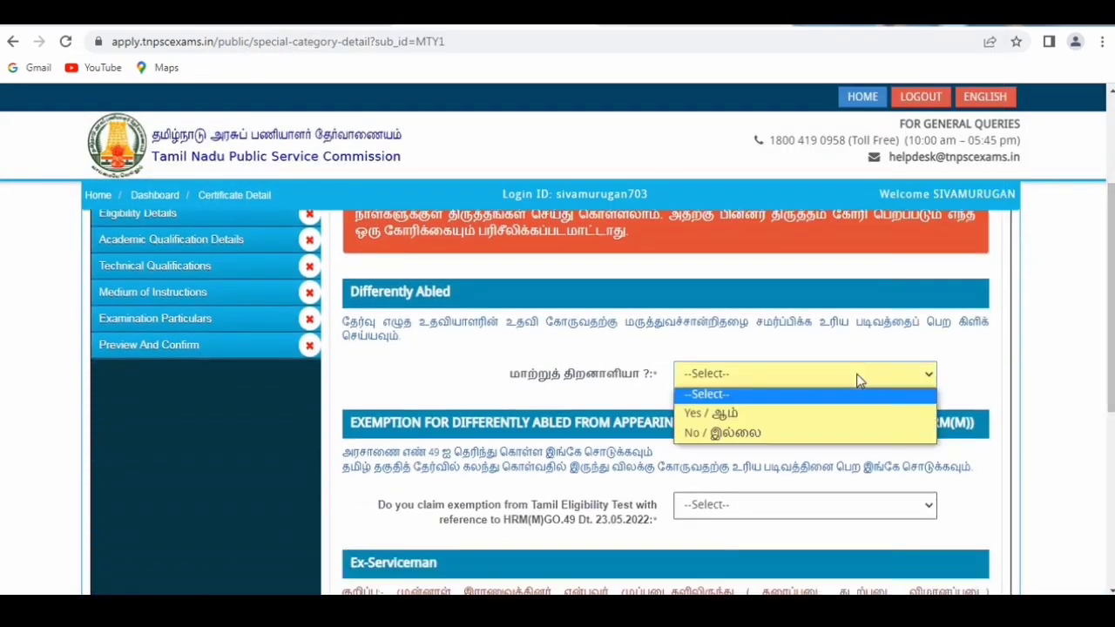
{"action": "left_click", "coordinate": [782, 434]}
{"action": "scroll", "coordinate": [1000, 359], "scroll_direction": "down", "scroll_amount": 2}
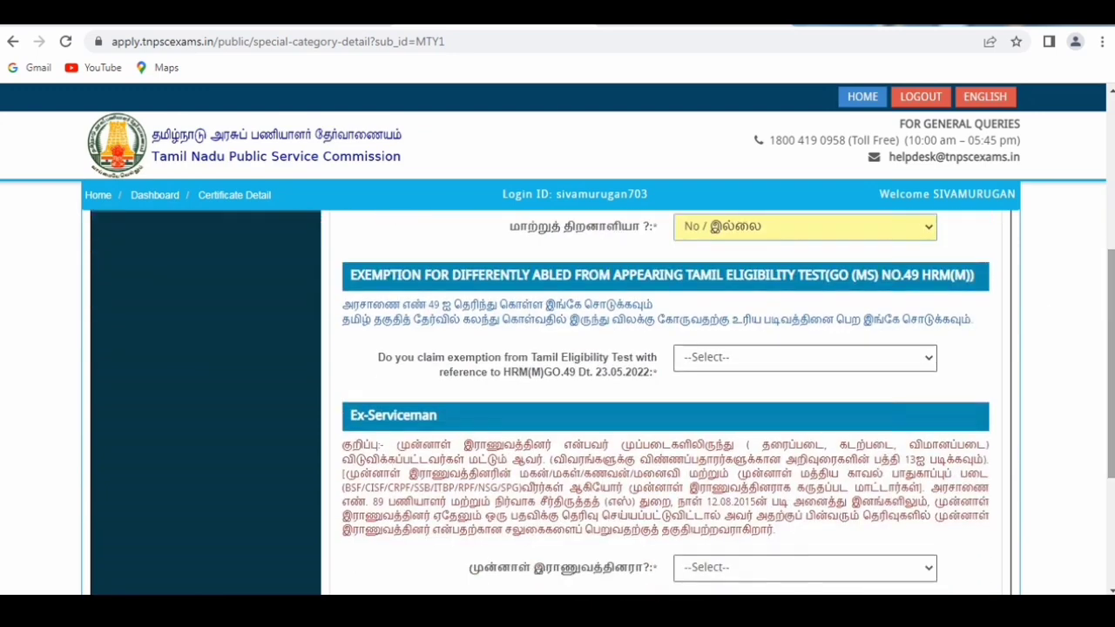
{"action": "left_click", "coordinate": [819, 364]}
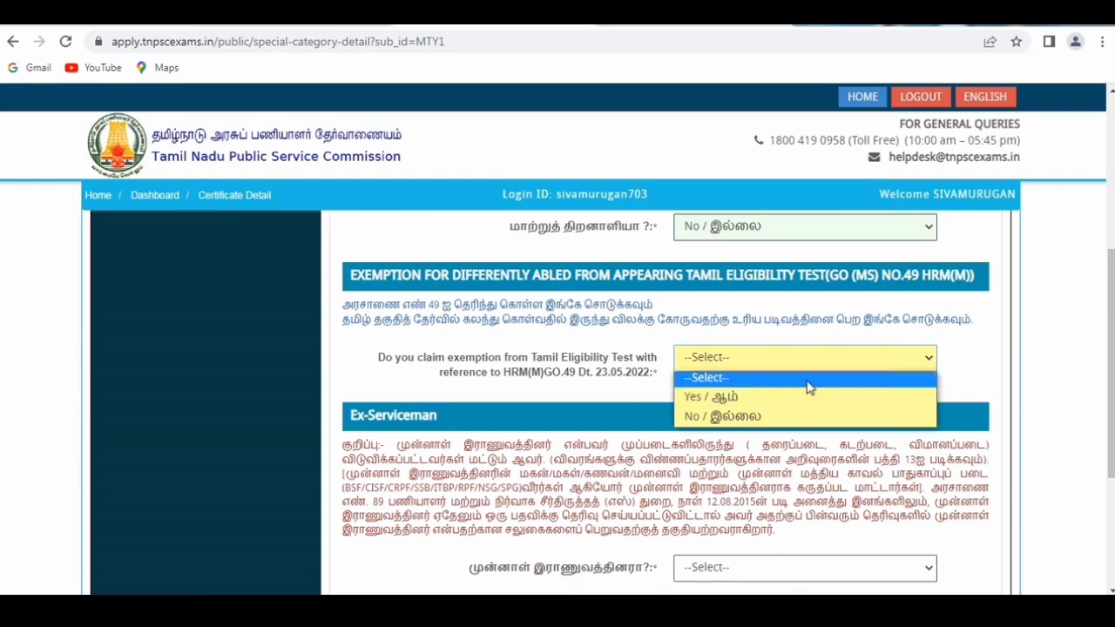
{"action": "left_click", "coordinate": [777, 416]}
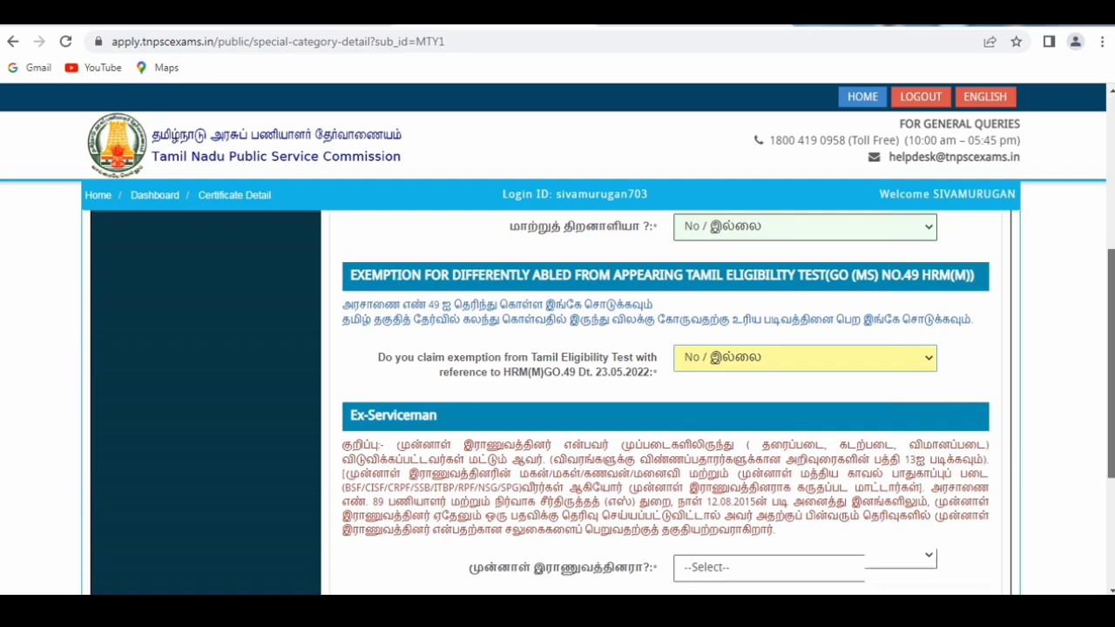
{"action": "scroll", "coordinate": [871, 418], "scroll_direction": "down", "scroll_amount": 2}
{"action": "left_click", "coordinate": [870, 431]}
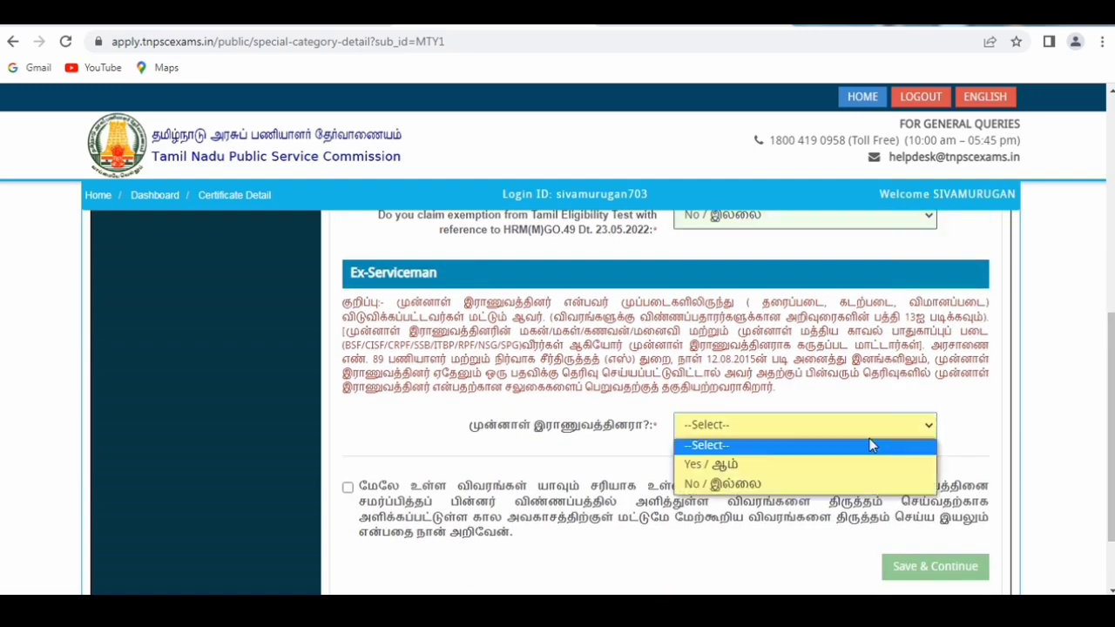
{"action": "left_click", "coordinate": [828, 484]}
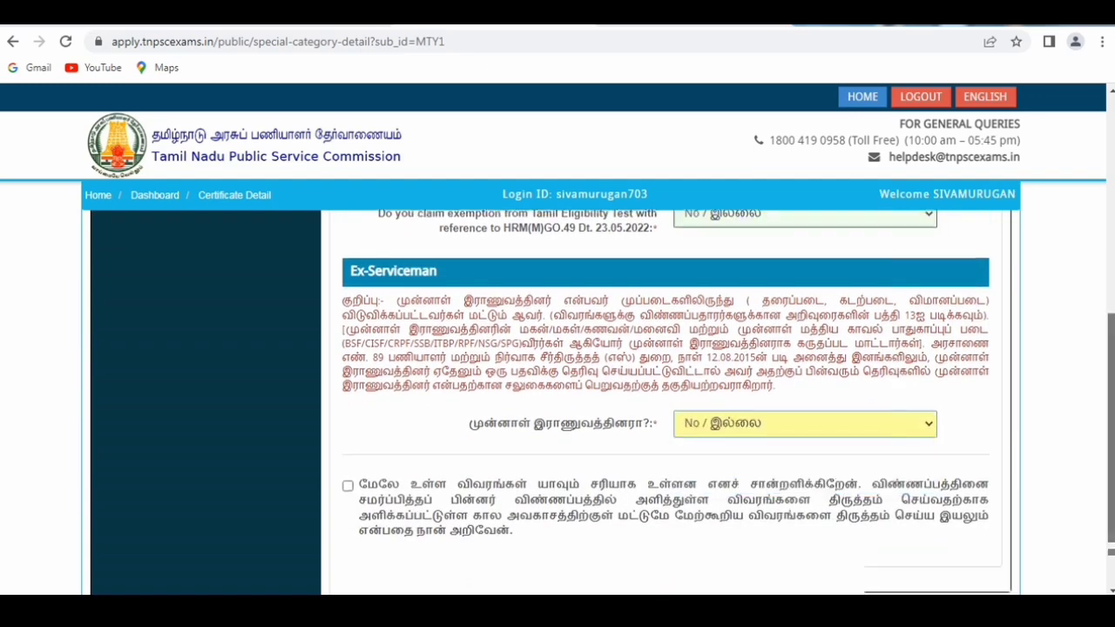
- Accept the declaration below the ex-serviceman question and save the Special Category Details
{"action": "scroll", "coordinate": [519, 515], "scroll_direction": "down", "scroll_amount": 2}
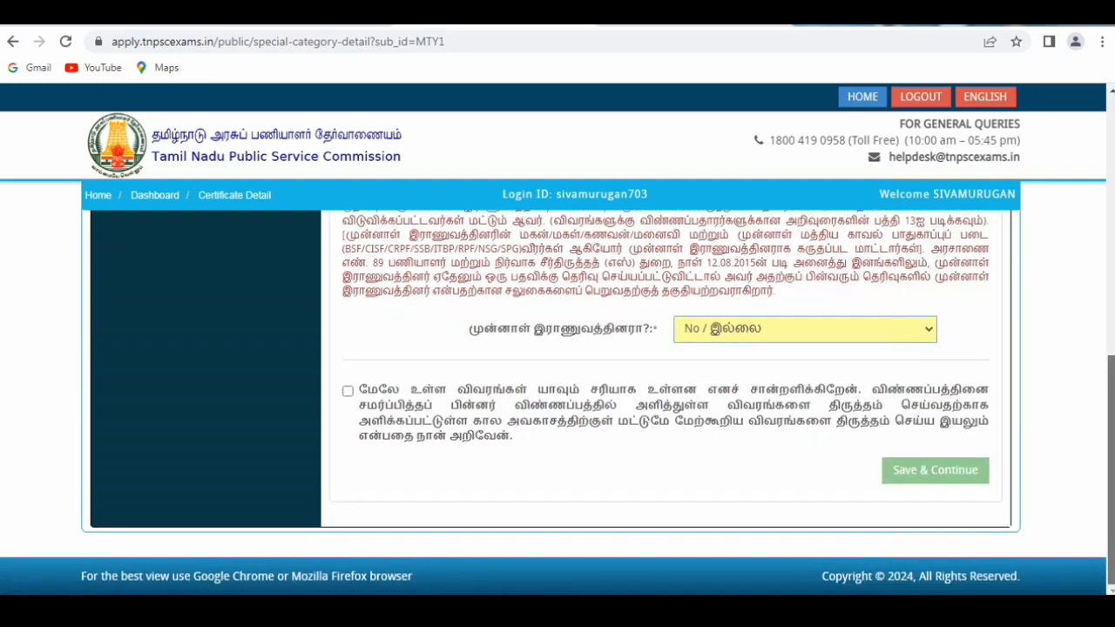
{"action": "left_click", "coordinate": [347, 390]}
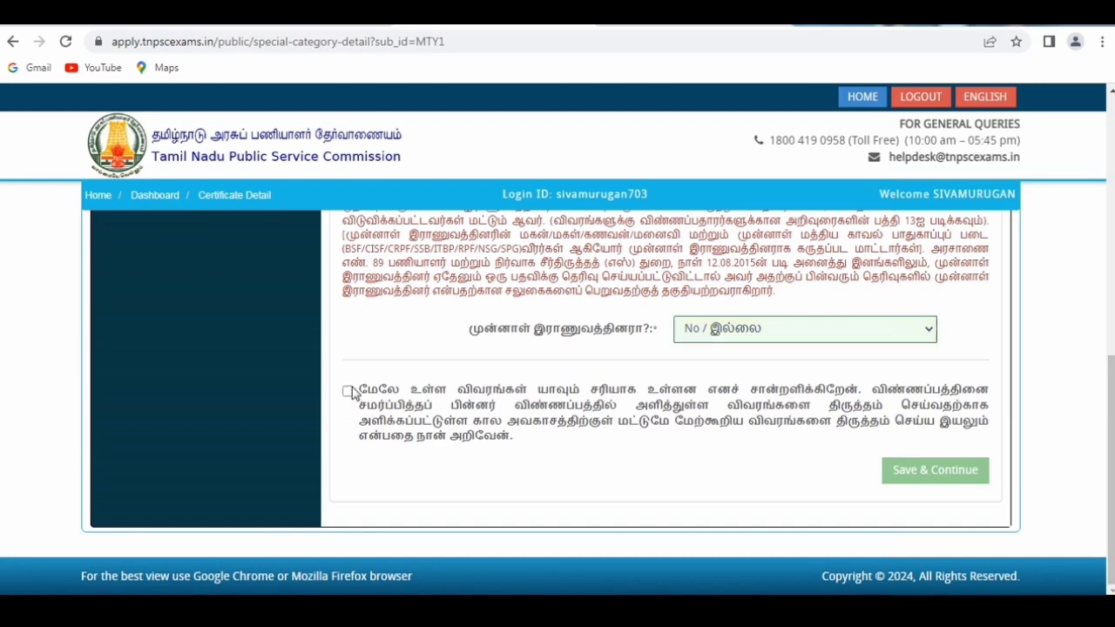
{"action": "left_click", "coordinate": [902, 479]}
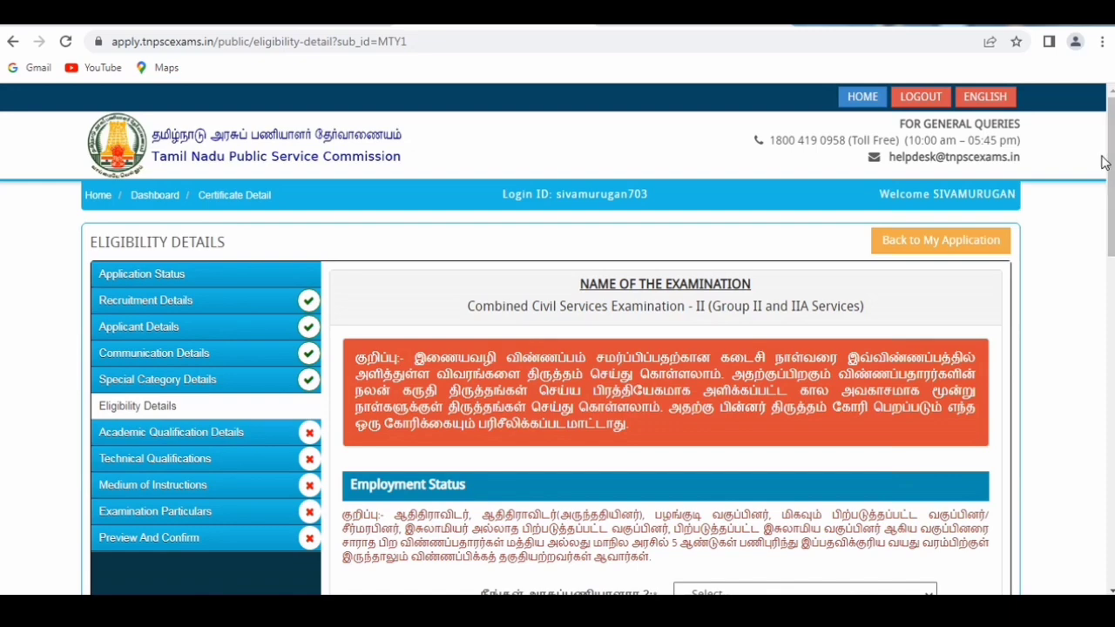
- In the Eligibility Details, answer No to both the current and the former government employee questions
{"action": "scroll", "coordinate": [557, 392], "scroll_direction": "down", "scroll_amount": 3}
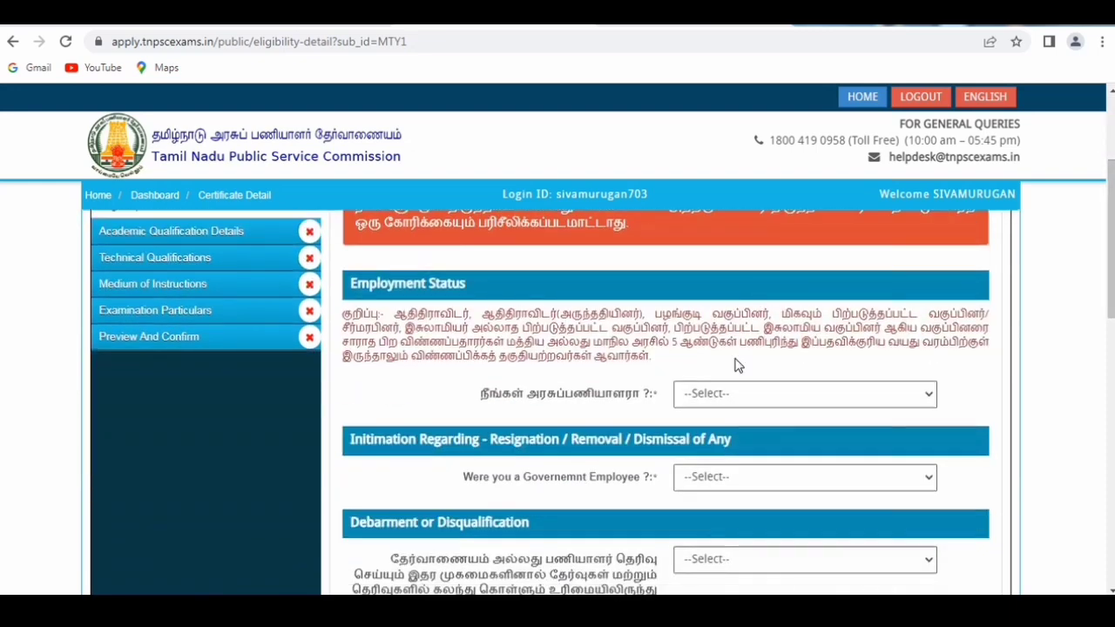
{"action": "left_click", "coordinate": [732, 396]}
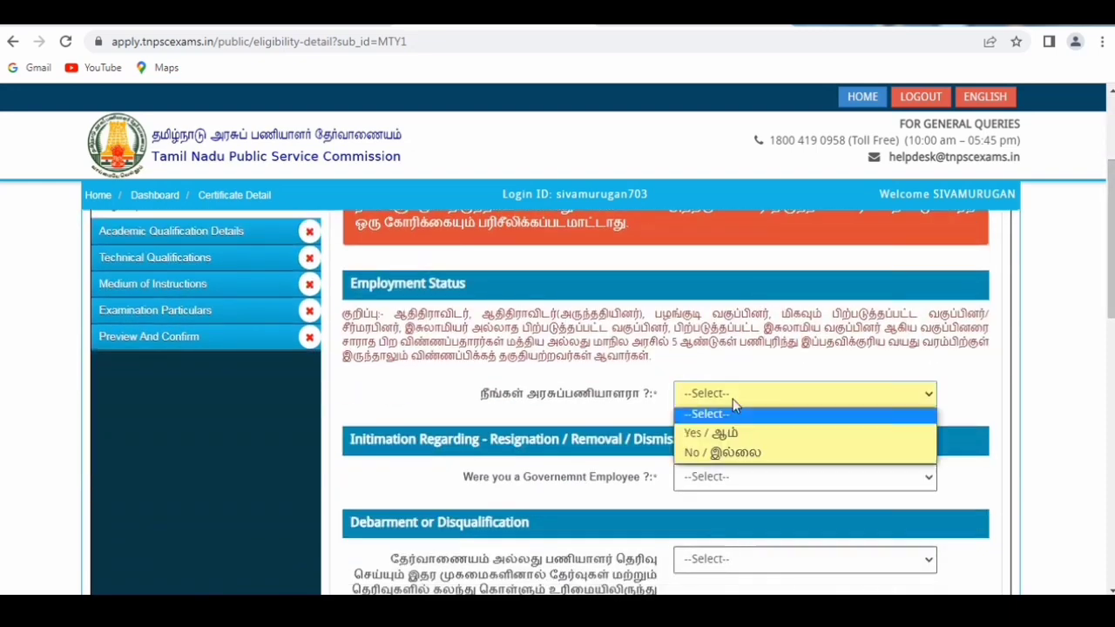
{"action": "left_click", "coordinate": [722, 453]}
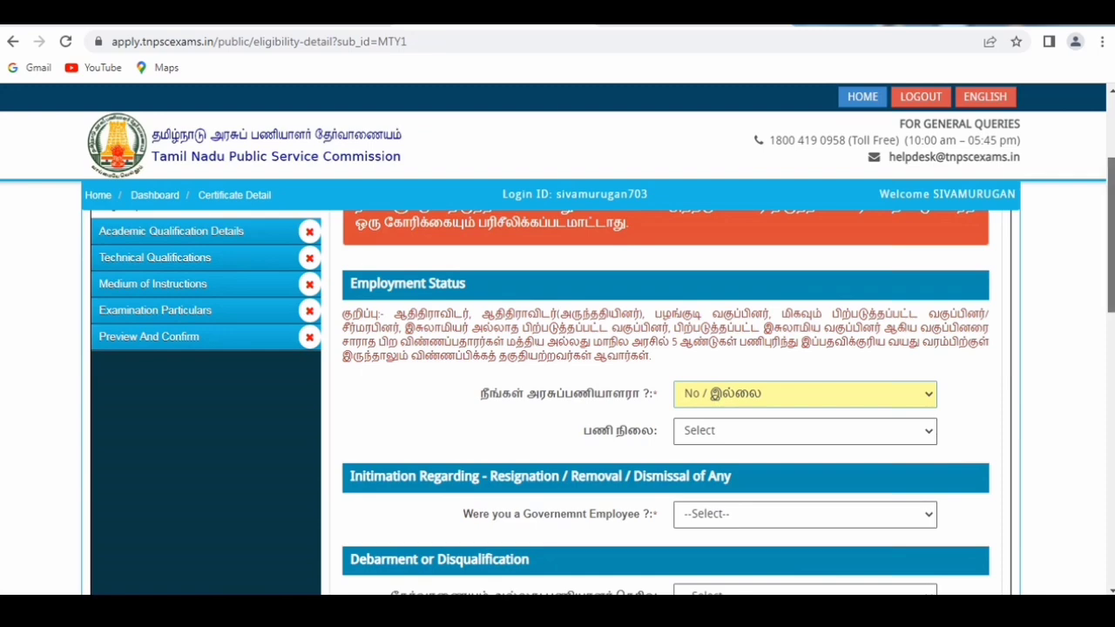
{"action": "left_click_drag", "start_coordinate": [1110, 296], "coordinate": [1110, 346]}
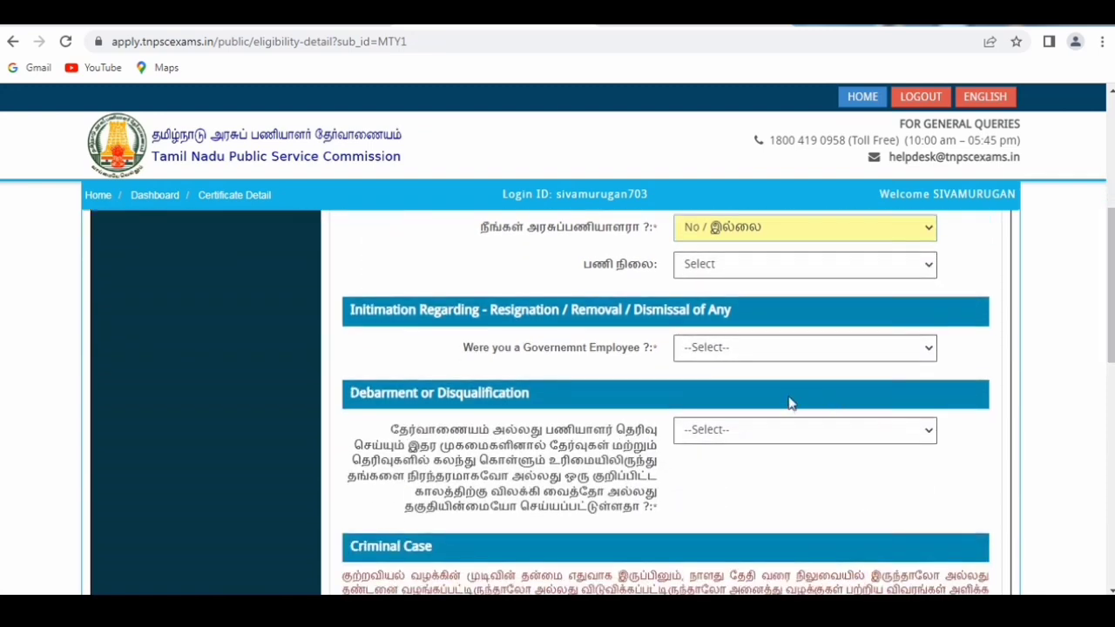
{"action": "left_click", "coordinate": [778, 349]}
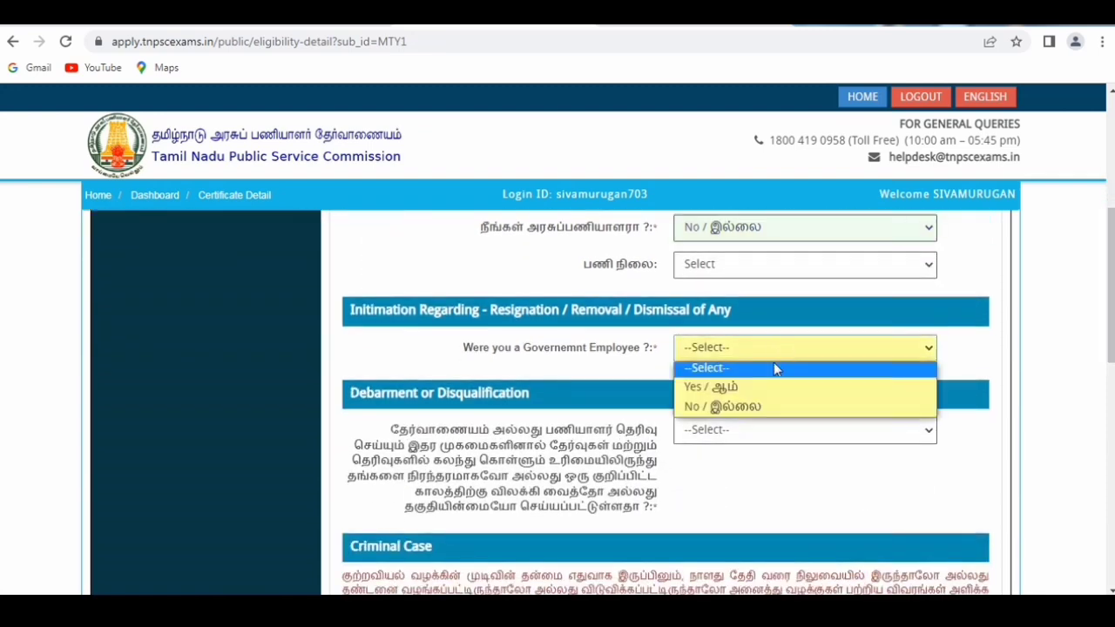
{"action": "left_click", "coordinate": [753, 407]}
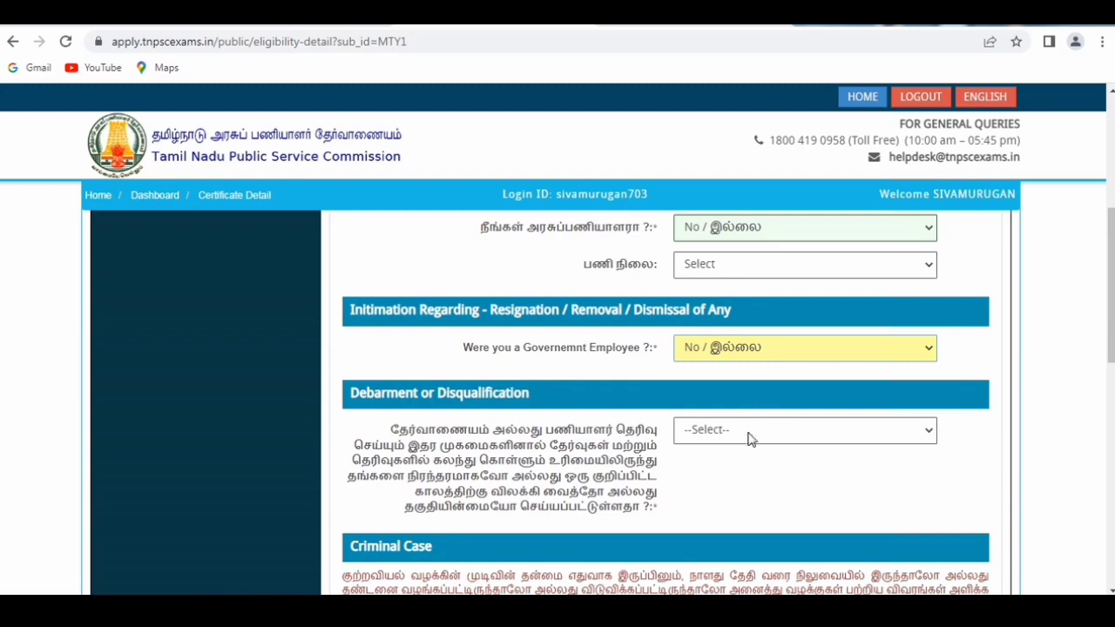
- Answer No to the debarment or disqualification question and to the criminal case question
{"action": "left_click", "coordinate": [751, 438]}
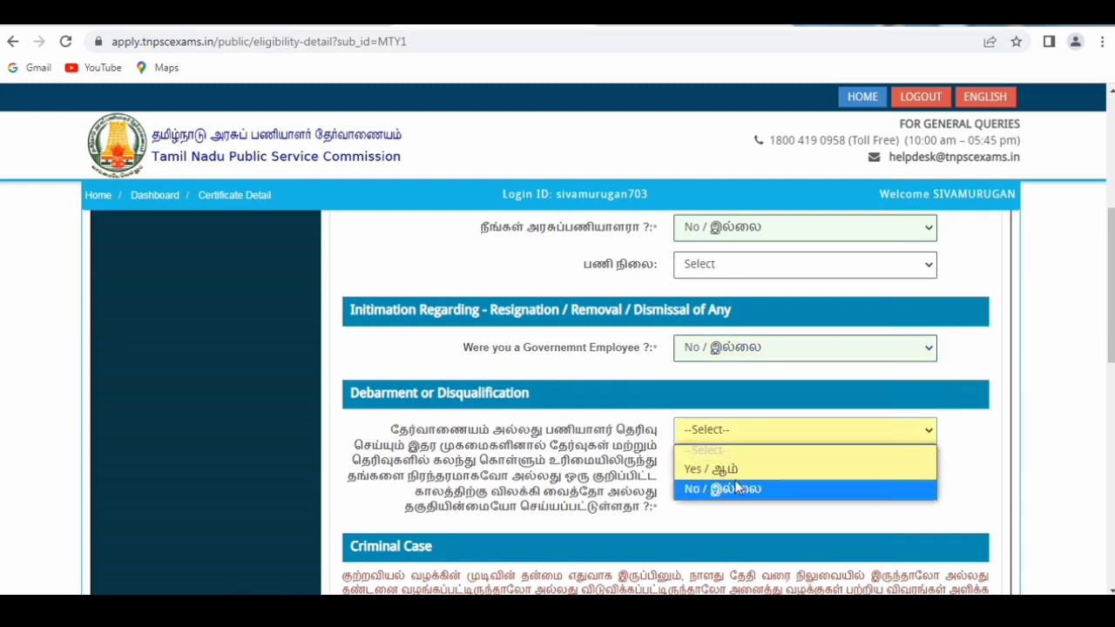
{"action": "left_click", "coordinate": [735, 487]}
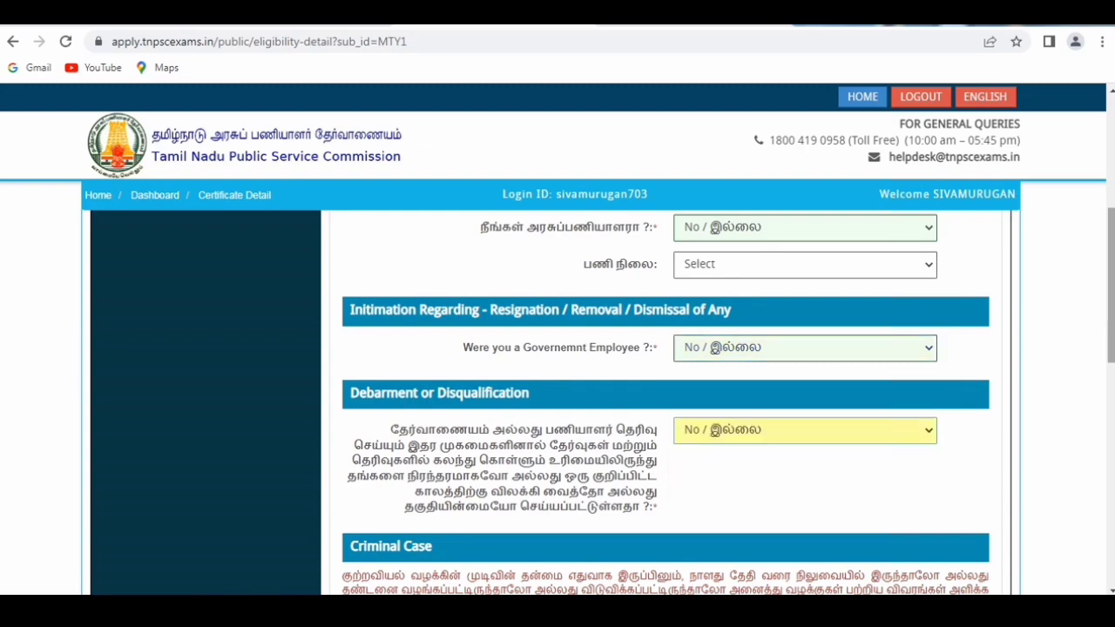
{"action": "scroll", "coordinate": [1111, 287], "scroll_direction": "down", "scroll_amount": 2}
{"action": "scroll", "coordinate": [1110, 348], "scroll_direction": "down", "scroll_amount": 1}
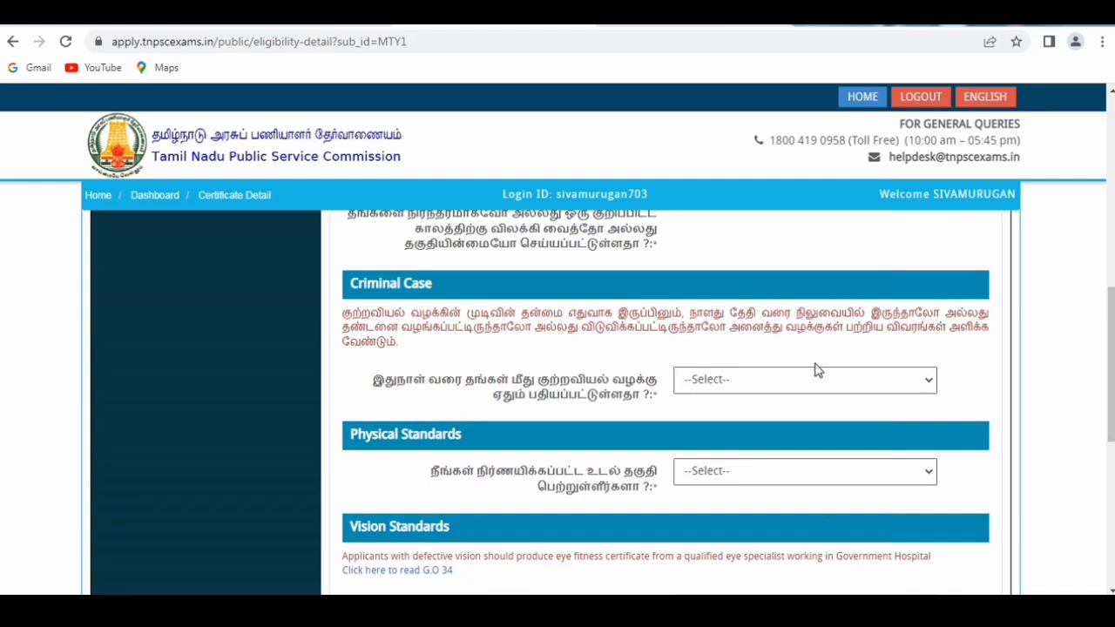
{"action": "left_click", "coordinate": [806, 387]}
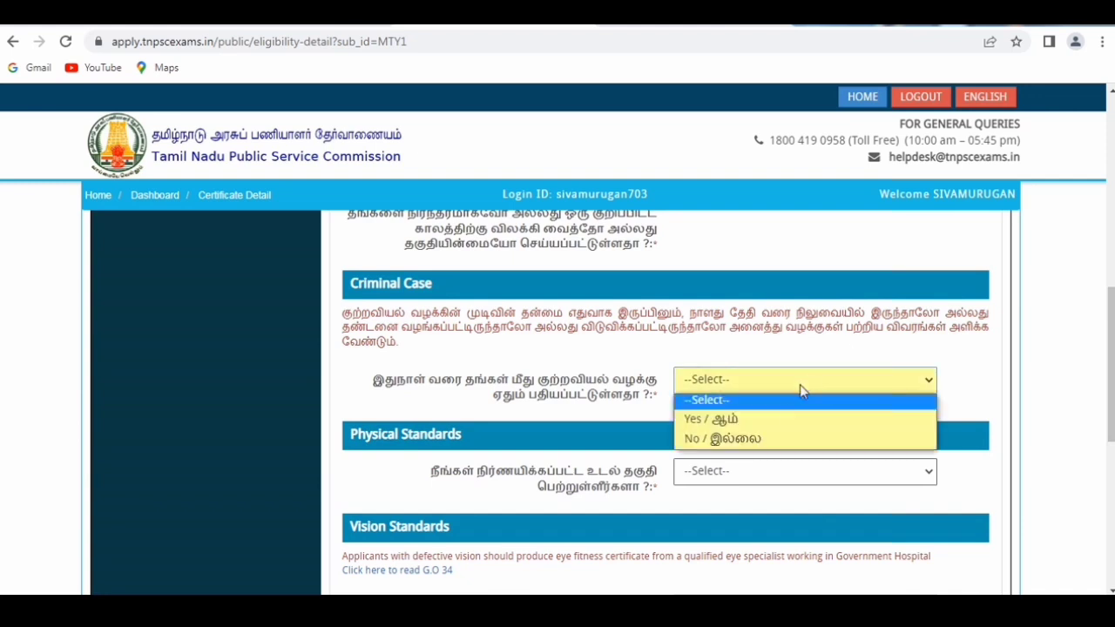
{"action": "left_click", "coordinate": [768, 432]}
- Answer Yes to meeting the prescribed physical standards and choose VISION STANDARD I OR BETTER for the vision standard
{"action": "scroll", "coordinate": [1111, 349], "scroll_direction": "down", "scroll_amount": 2}
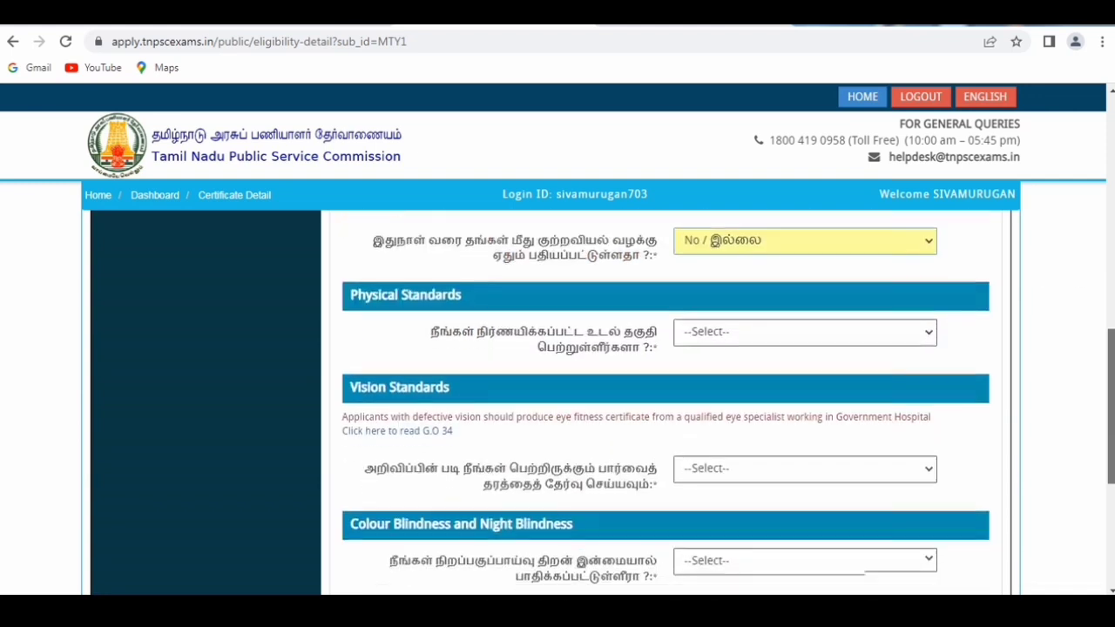
{"action": "left_click", "coordinate": [786, 316]}
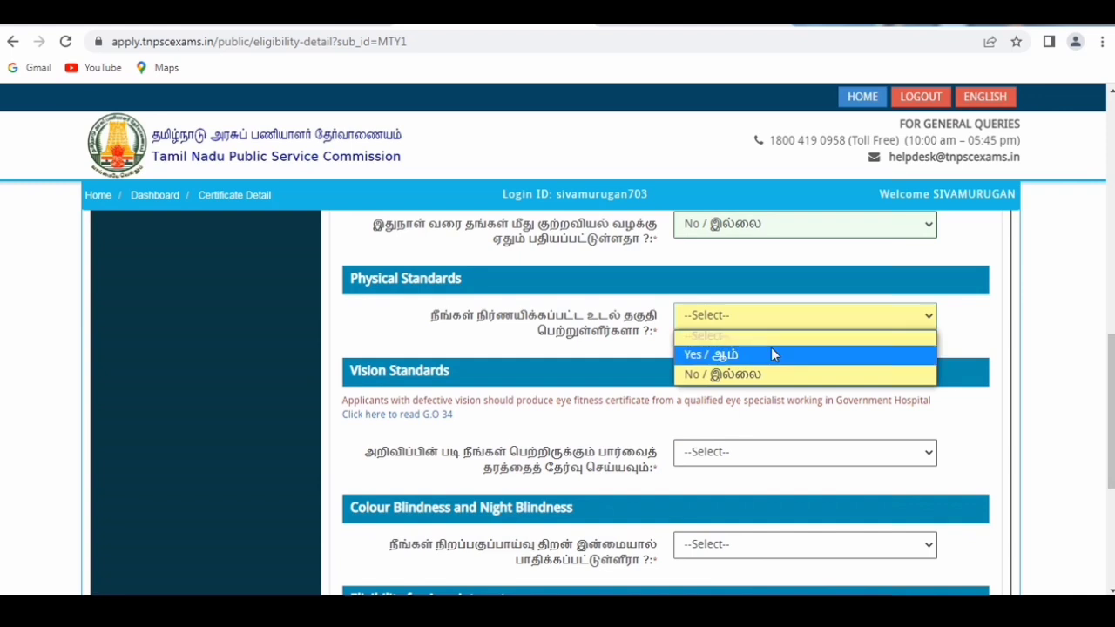
{"action": "left_click", "coordinate": [770, 347]}
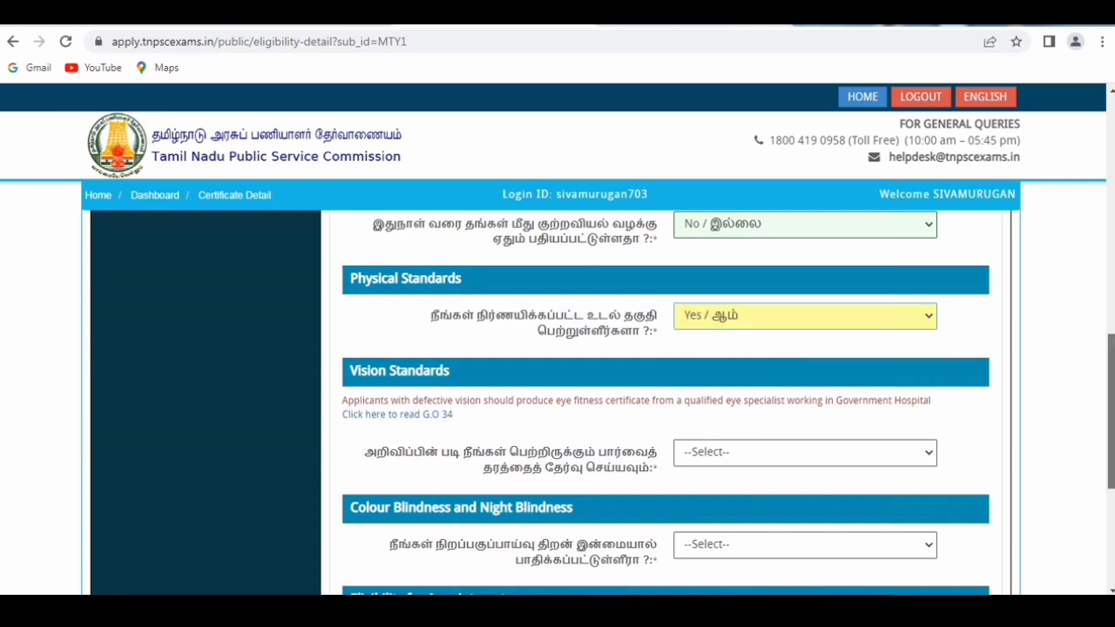
{"action": "scroll", "coordinate": [1110, 409], "scroll_direction": "down", "scroll_amount": 1}
{"action": "left_click", "coordinate": [868, 356]}
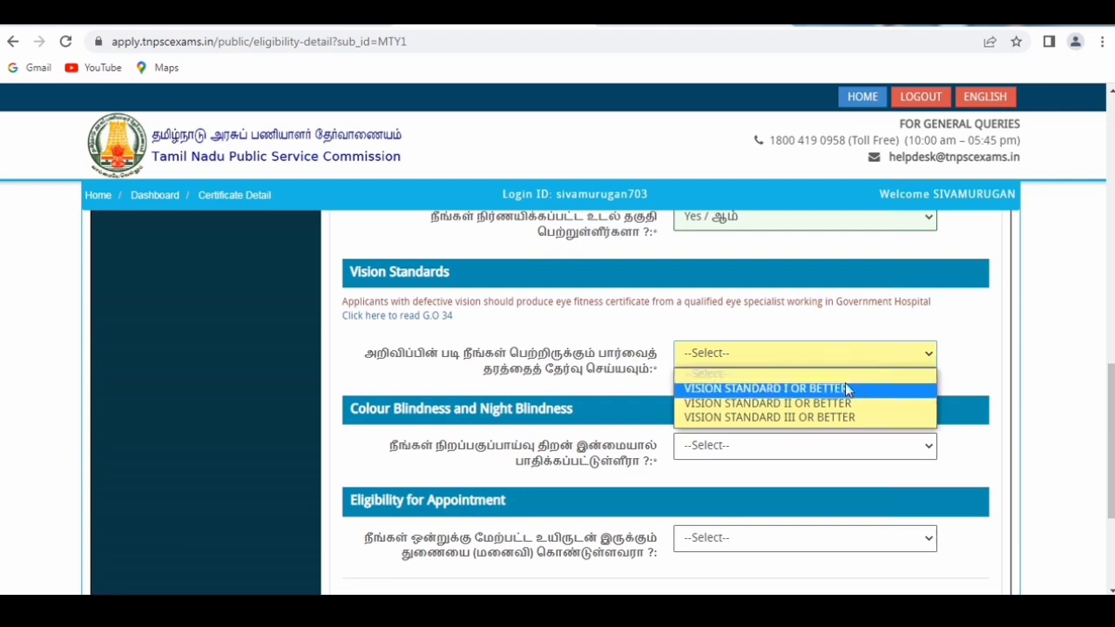
{"action": "left_click", "coordinate": [847, 390]}
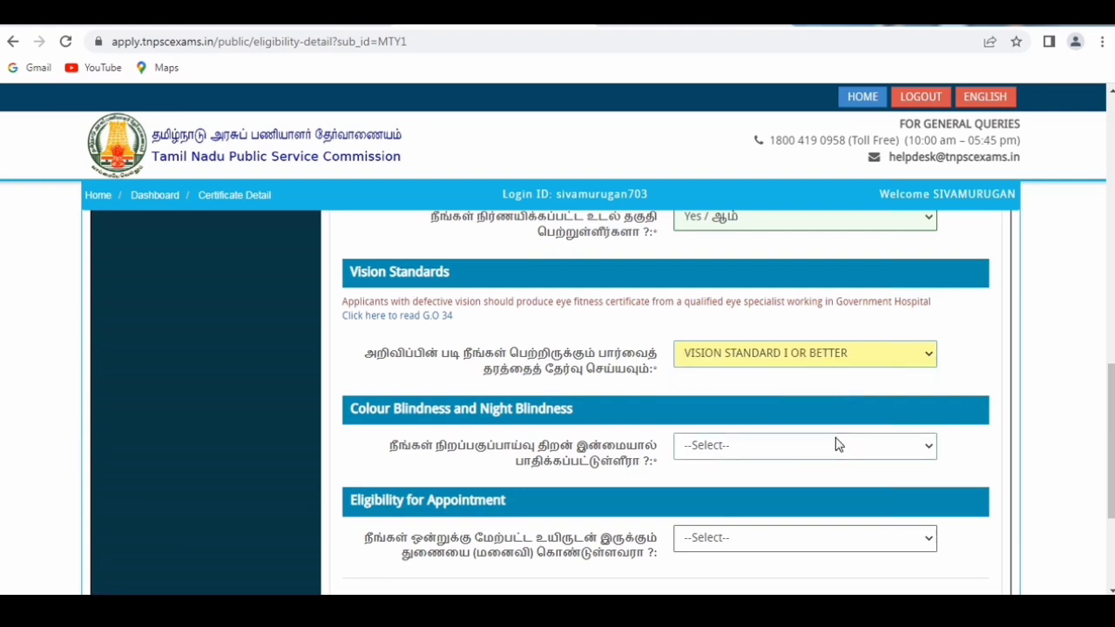
- Answer No to the colour blindness question and to the question about having more than one living spouse
{"action": "left_click", "coordinate": [838, 440]}
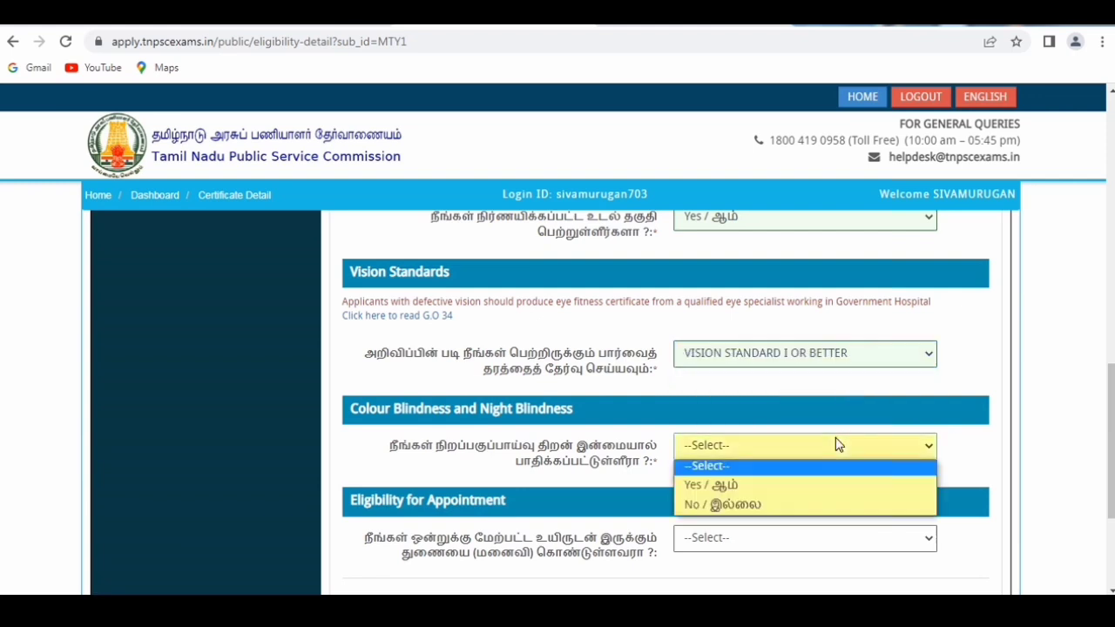
{"action": "left_click", "coordinate": [777, 503]}
{"action": "scroll", "coordinate": [778, 503], "scroll_direction": "down", "scroll_amount": 3}
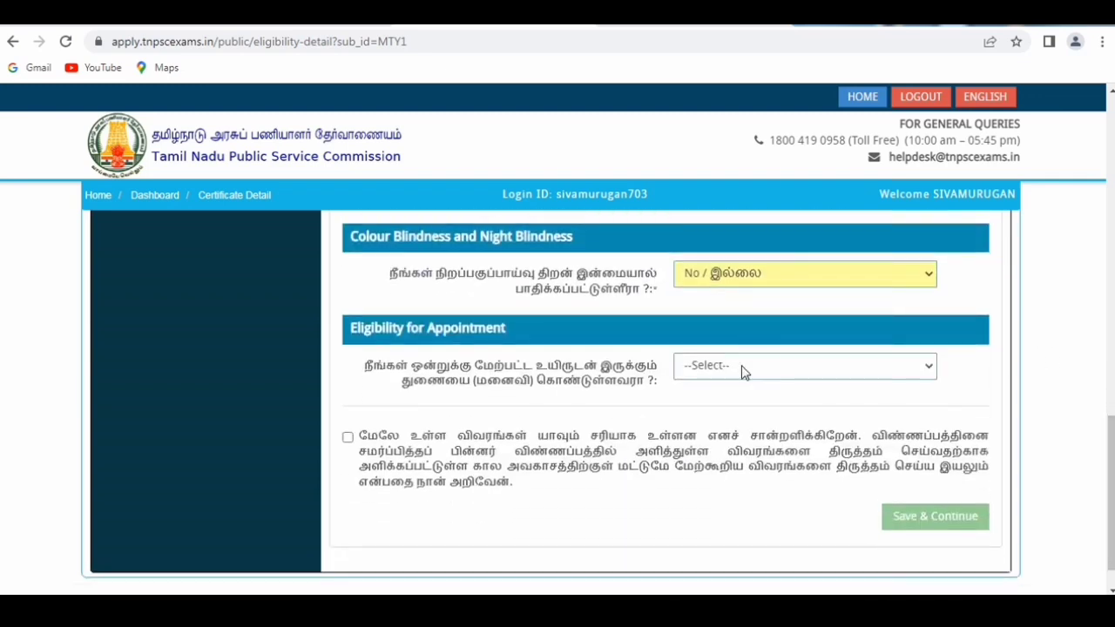
{"action": "left_click", "coordinate": [741, 366]}
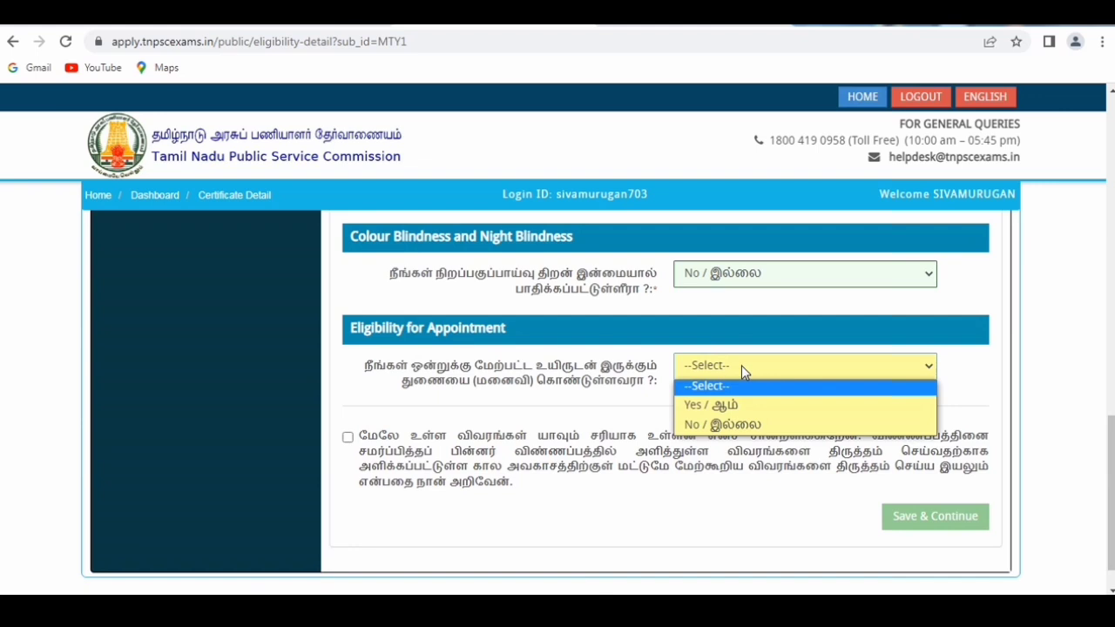
{"action": "left_click", "coordinate": [732, 424]}
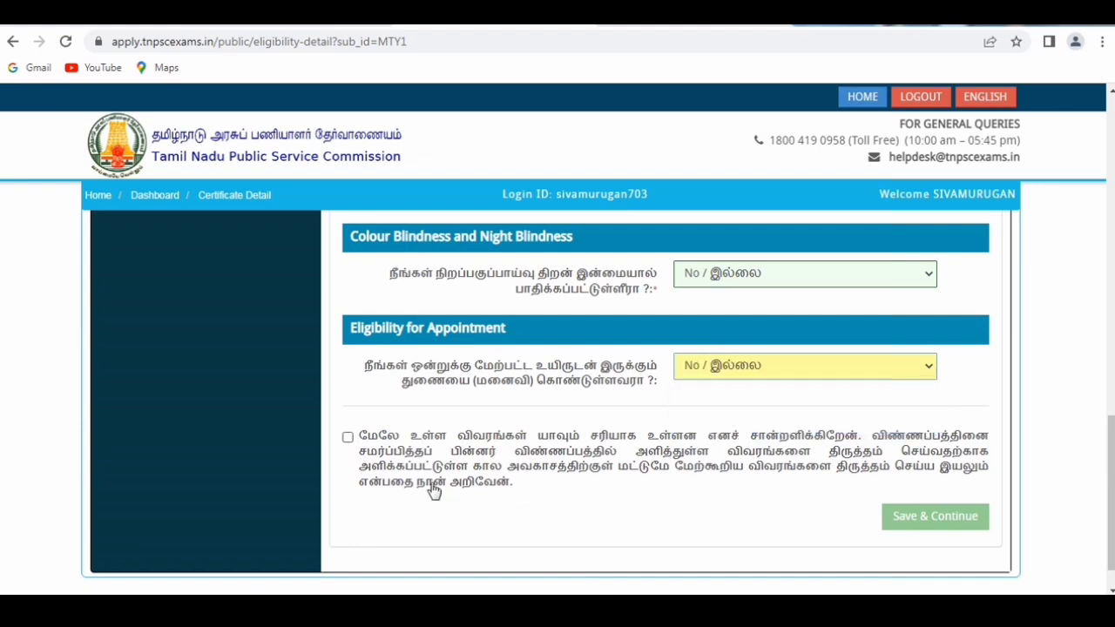
- Accept the declaration at the end of the Eligibility Details and save the section to continue
{"action": "left_click", "coordinate": [348, 437]}
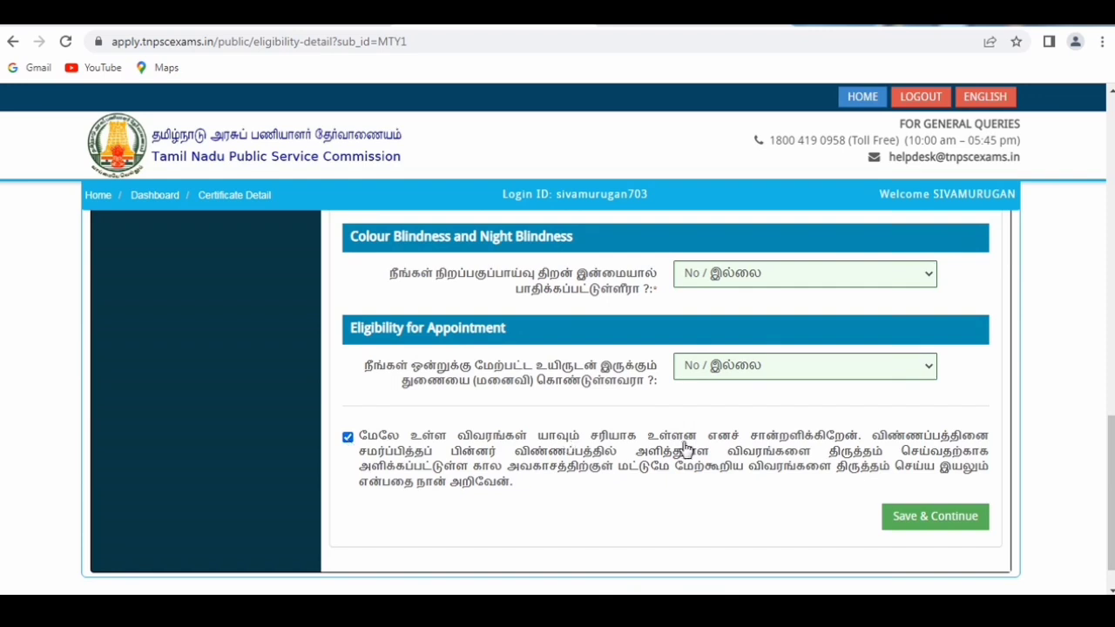
{"action": "left_click", "coordinate": [934, 519]}
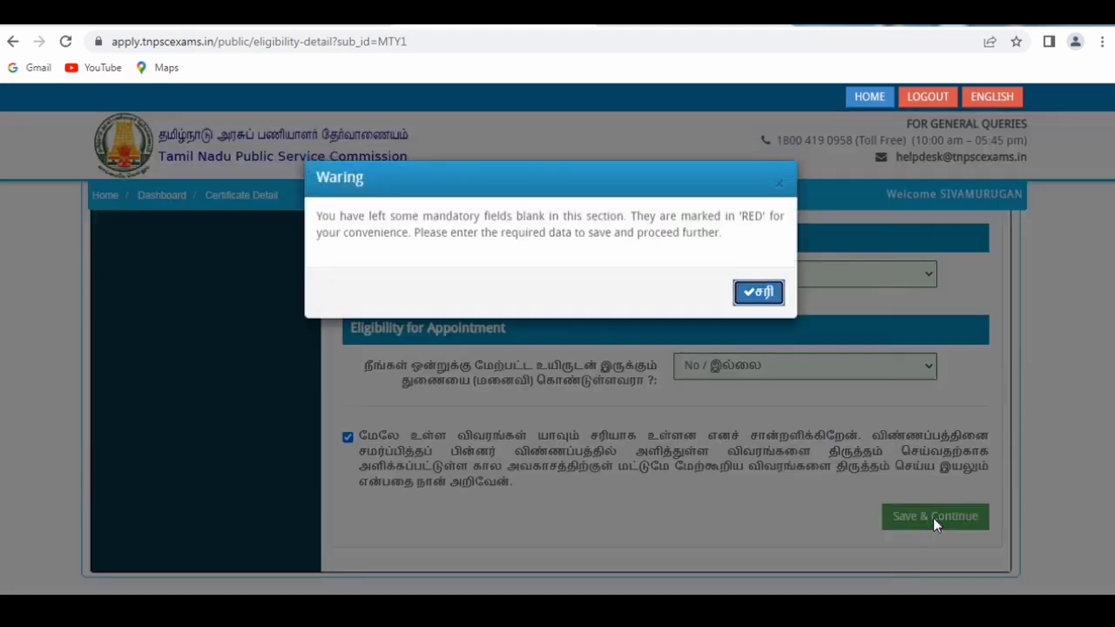
{"action": "left_click", "coordinate": [750, 297]}
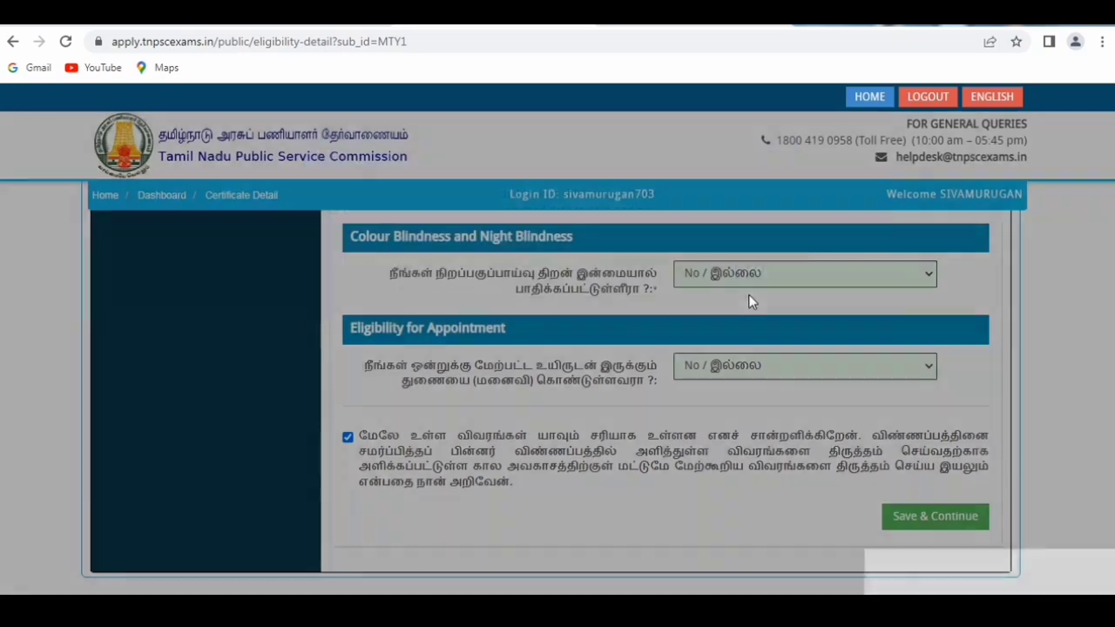
{"action": "left_click", "coordinate": [916, 526]}
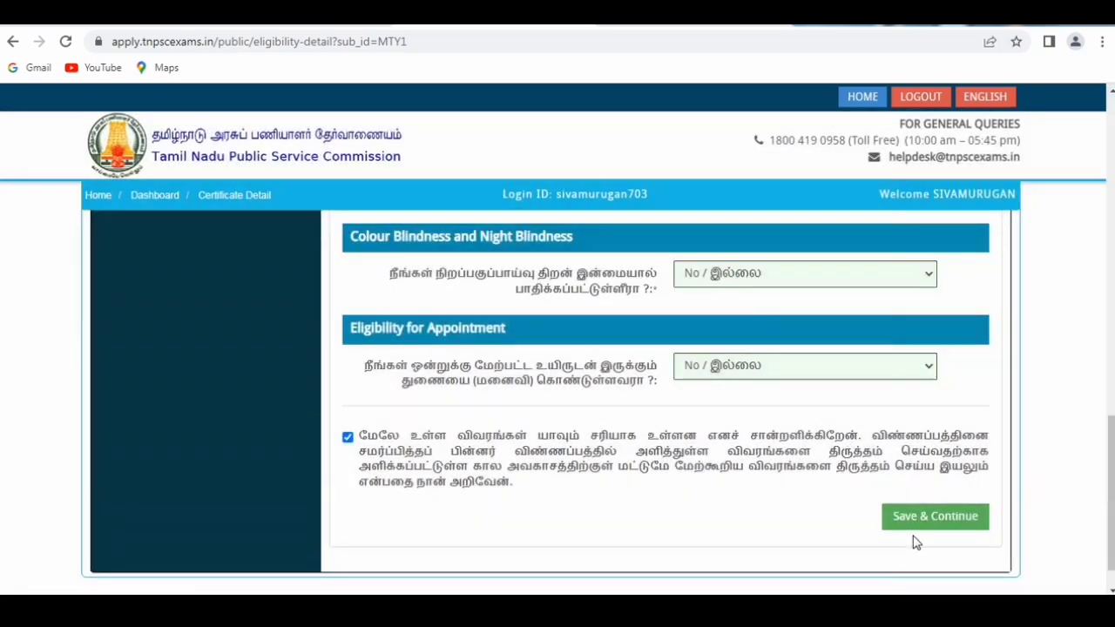
{"action": "scroll", "coordinate": [902, 579], "scroll_direction": "down", "scroll_amount": 1}
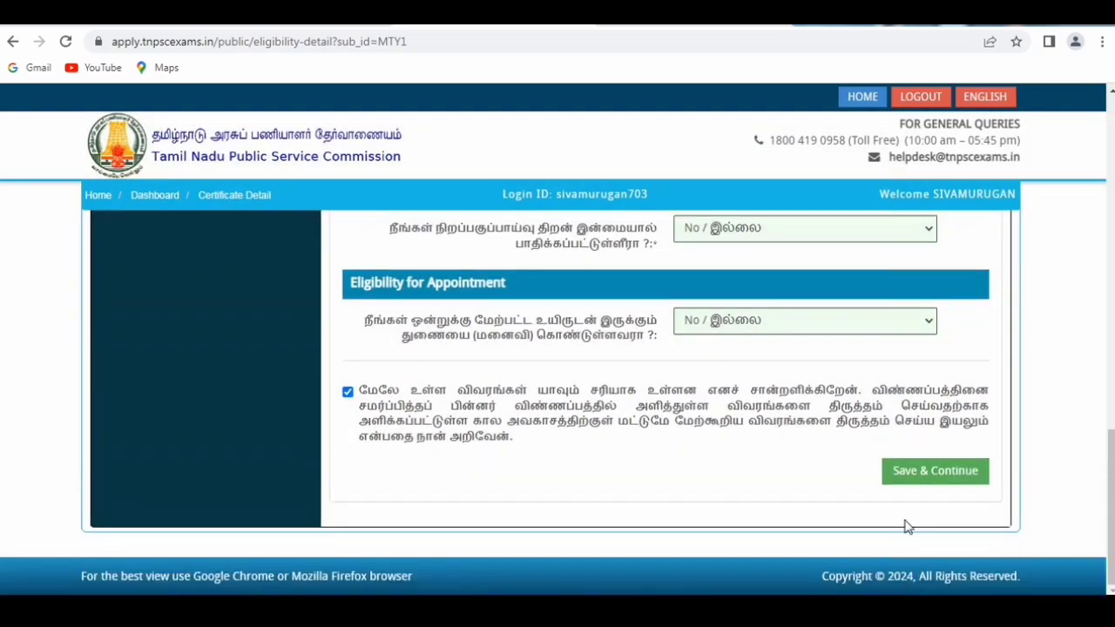
{"action": "left_click", "coordinate": [923, 479]}
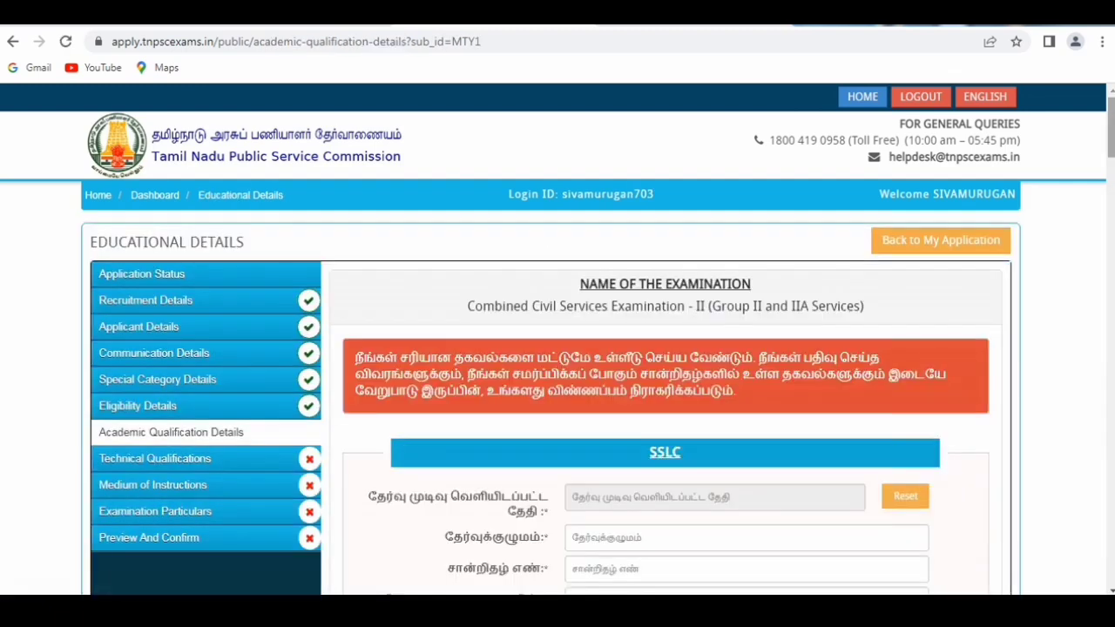
- In the SSLC part of the Academic Qualification Details, answer Yes to having passed with Tamil as a subject
{"action": "scroll", "coordinate": [557, 401], "scroll_direction": "down", "scroll_amount": 3}
{"action": "scroll", "coordinate": [682, 222], "scroll_direction": "up", "scroll_amount": 1}
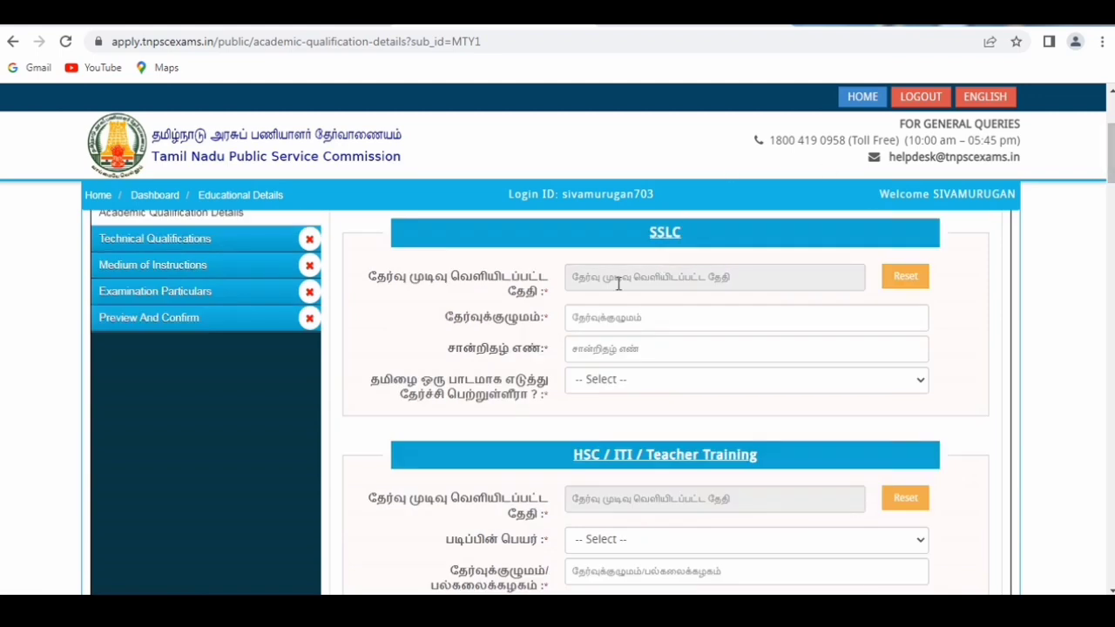
{"action": "left_click", "coordinate": [619, 317]}
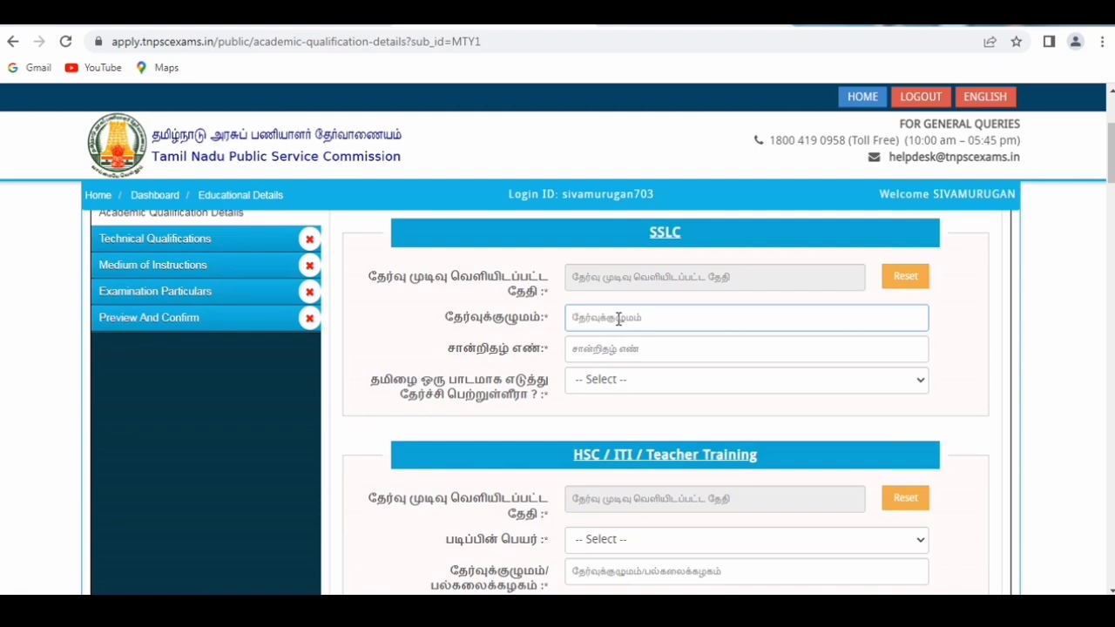
{"action": "left_click", "coordinate": [614, 381]}
{"action": "left_click", "coordinate": [611, 411]}
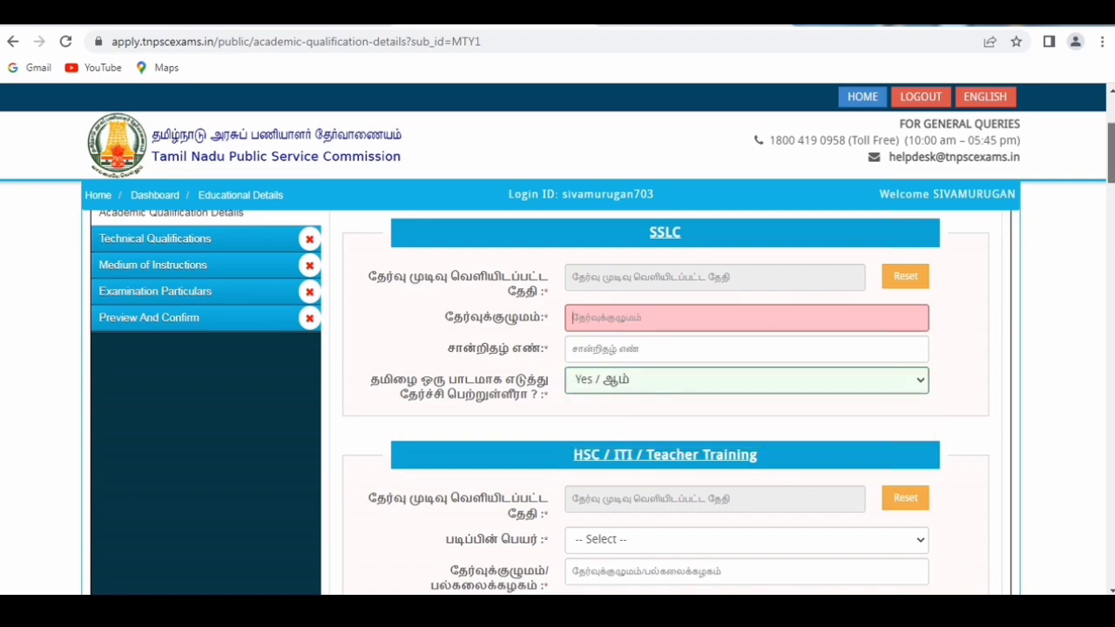
- Under UG Degree - 1, choose Bachelor of Engineering (B.E) as the course and Mechanical Engineering as the major subject
{"action": "scroll", "coordinate": [1110, 239], "scroll_direction": "down", "scroll_amount": 2}
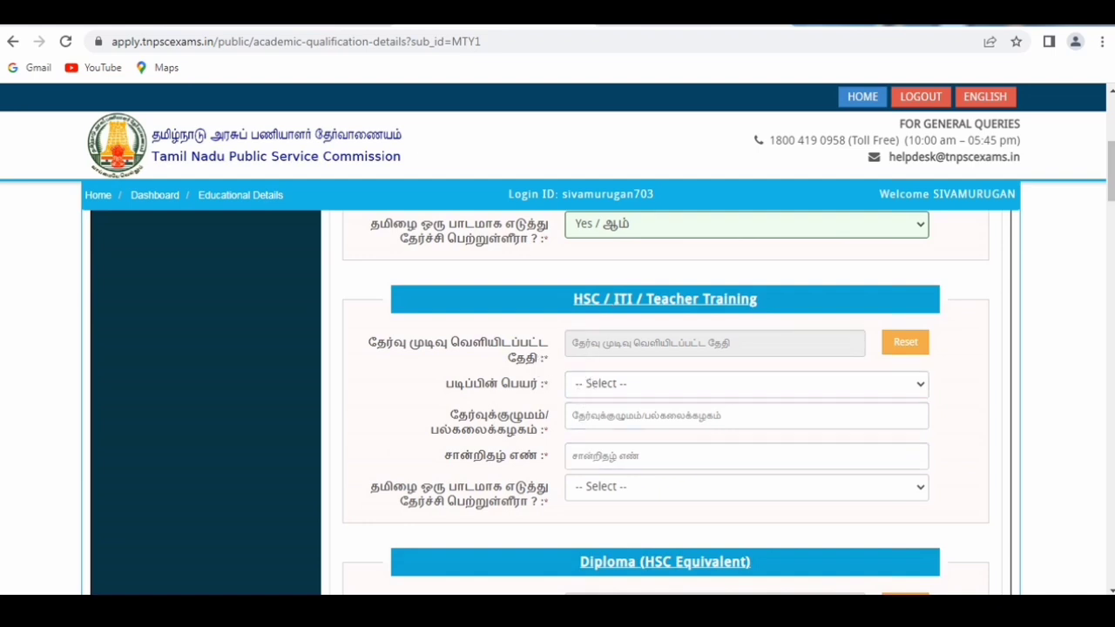
{"action": "left_click_drag", "start_coordinate": [1112, 155], "coordinate": [1112, 290]}
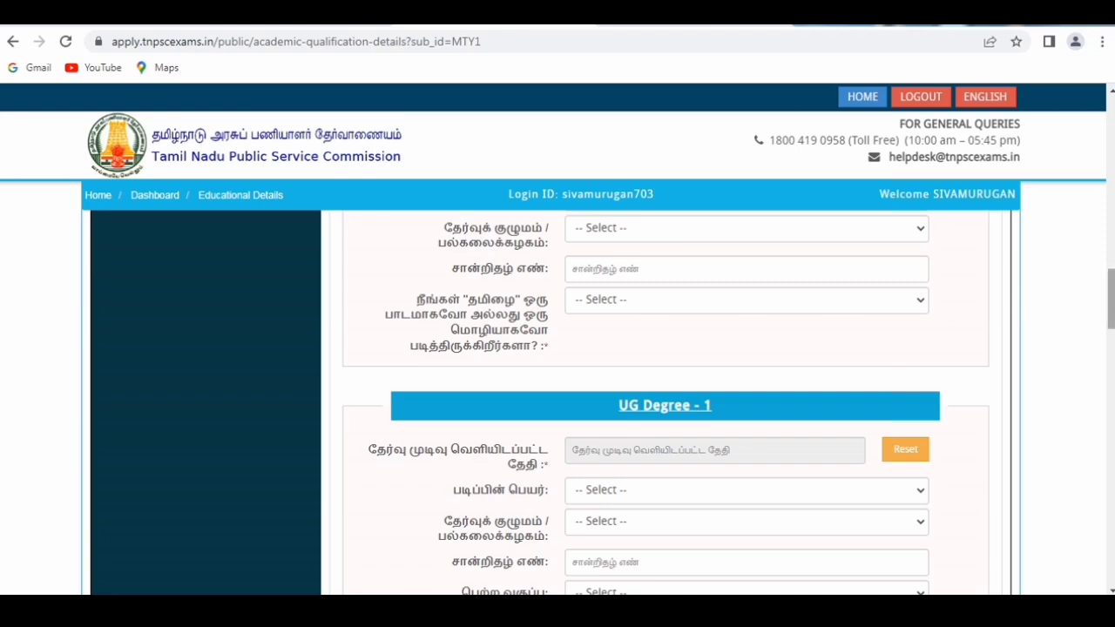
{"action": "left_click_drag", "start_coordinate": [1112, 300], "coordinate": [1112, 315]}
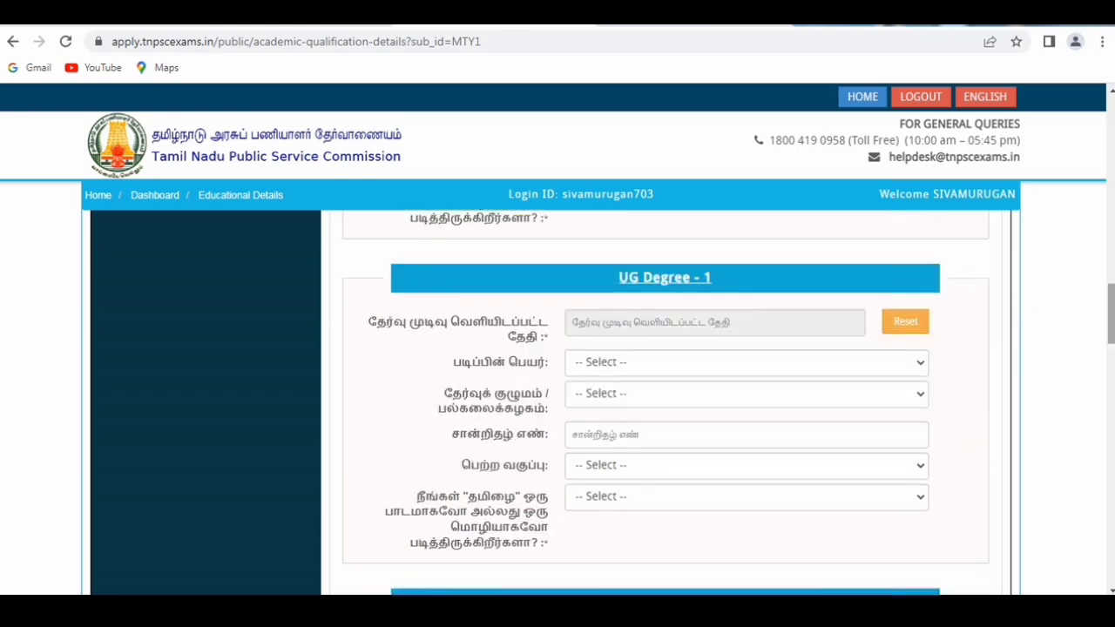
{"action": "left_click", "coordinate": [768, 360]}
{"action": "scroll", "coordinate": [751, 331], "scroll_direction": "down", "scroll_amount": 1}
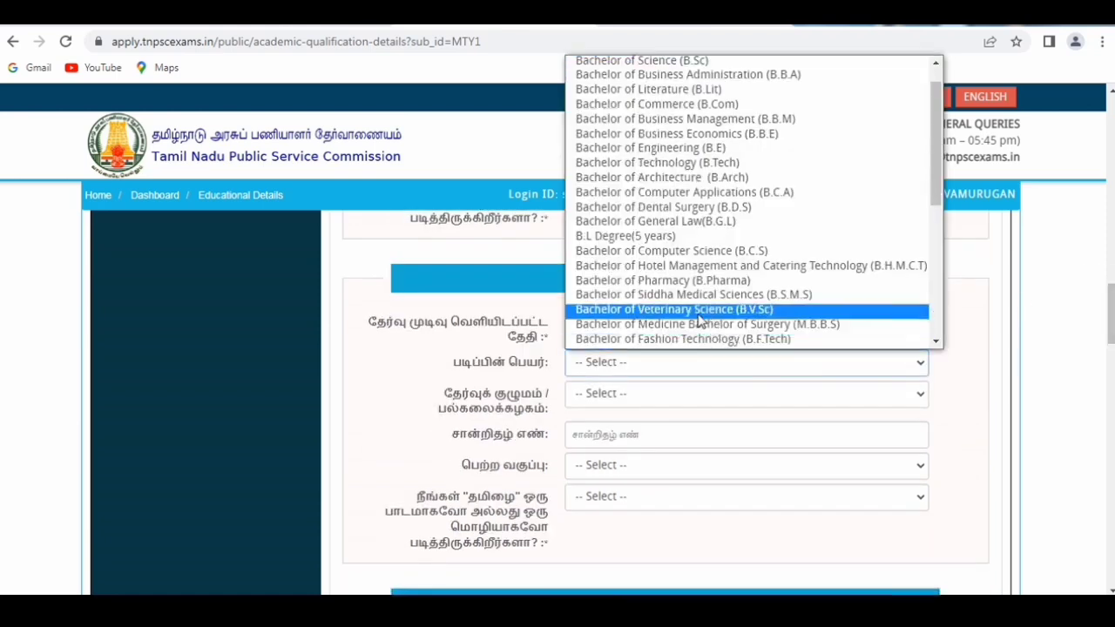
{"action": "left_click", "coordinate": [662, 147]}
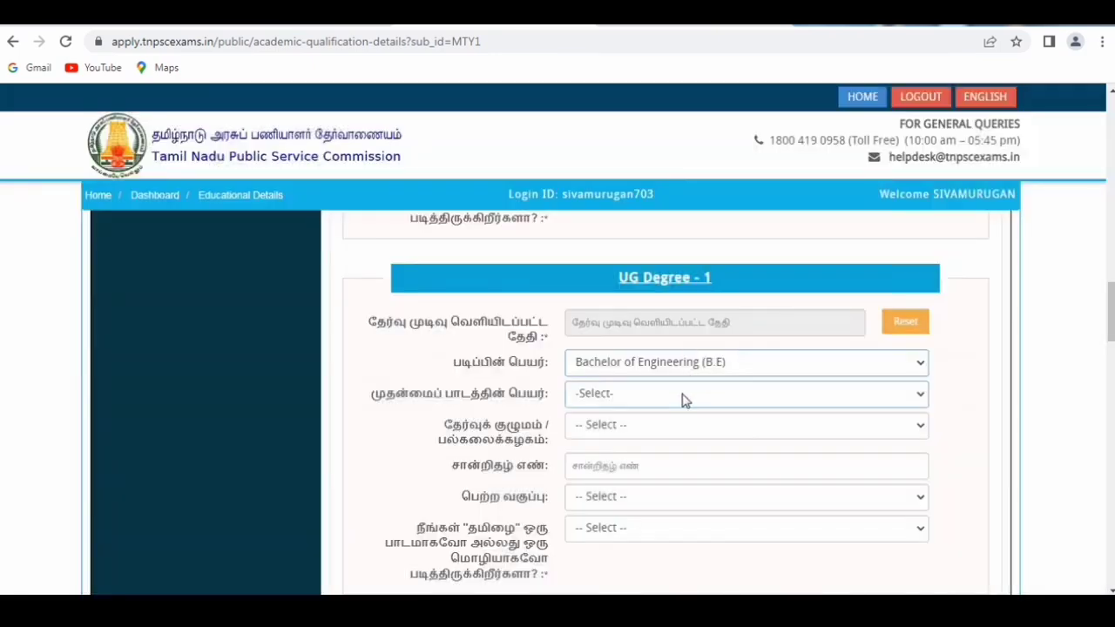
{"action": "left_click", "coordinate": [683, 396]}
{"action": "left_click", "coordinate": [659, 361]}
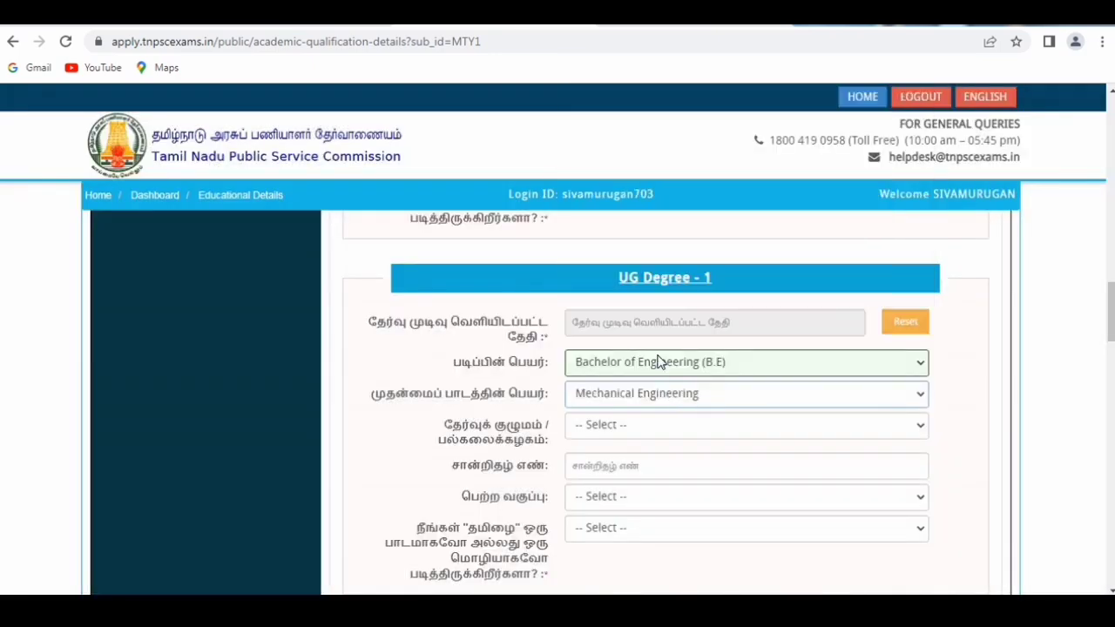
- Choose Anna University as the examining board or university for UG Degree - 1
{"action": "left_click", "coordinate": [656, 433]}
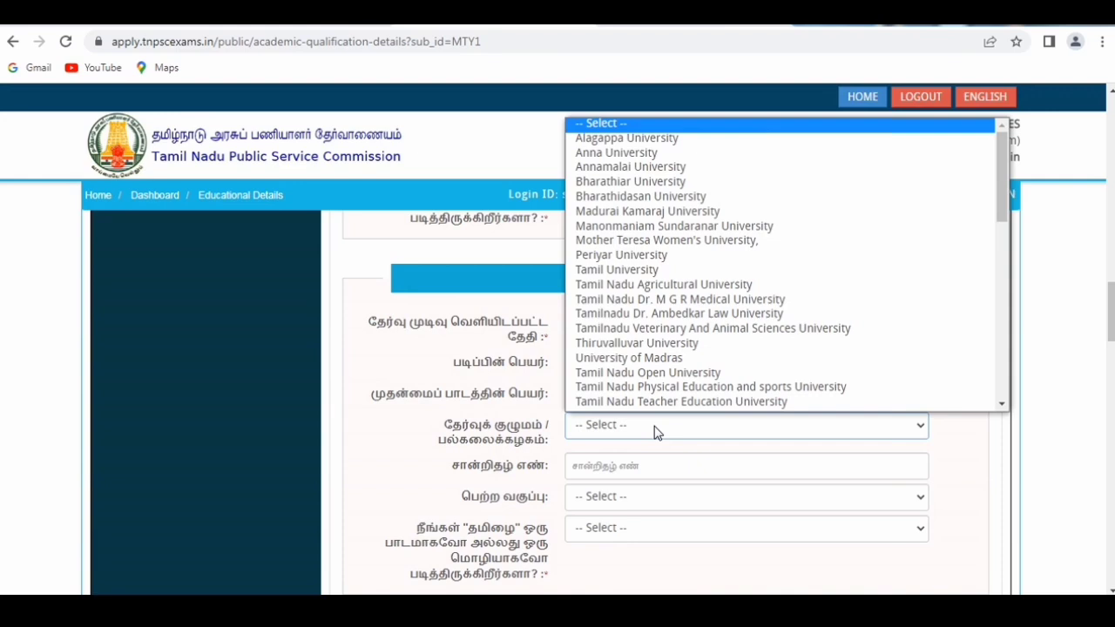
{"action": "key", "text": "Down"}
{"action": "key", "text": "Down"}
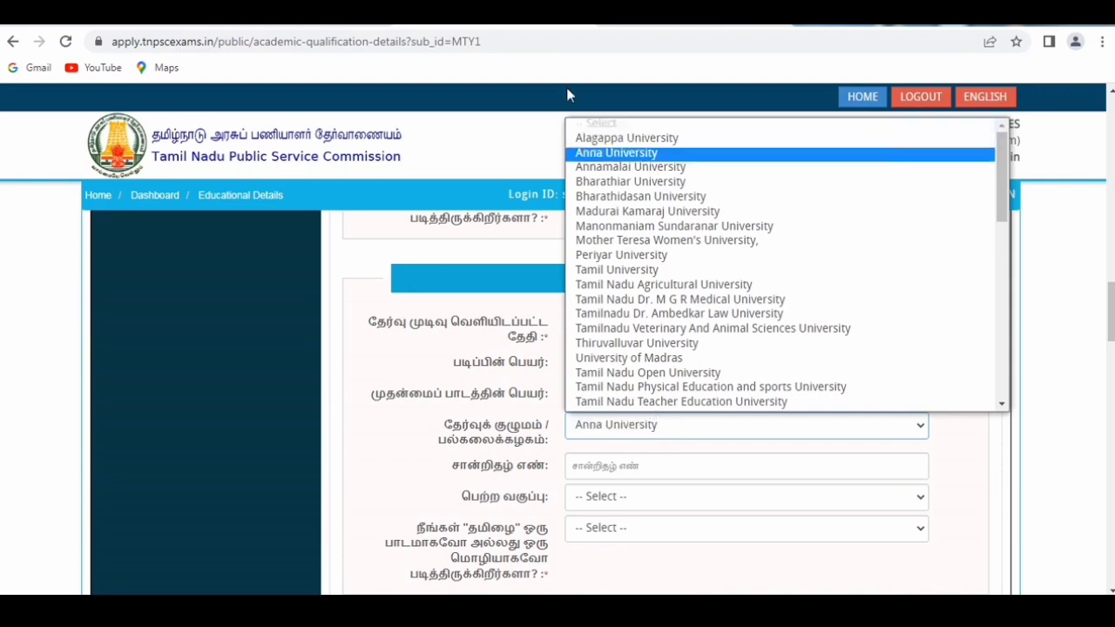
{"action": "left_click", "coordinate": [609, 154]}
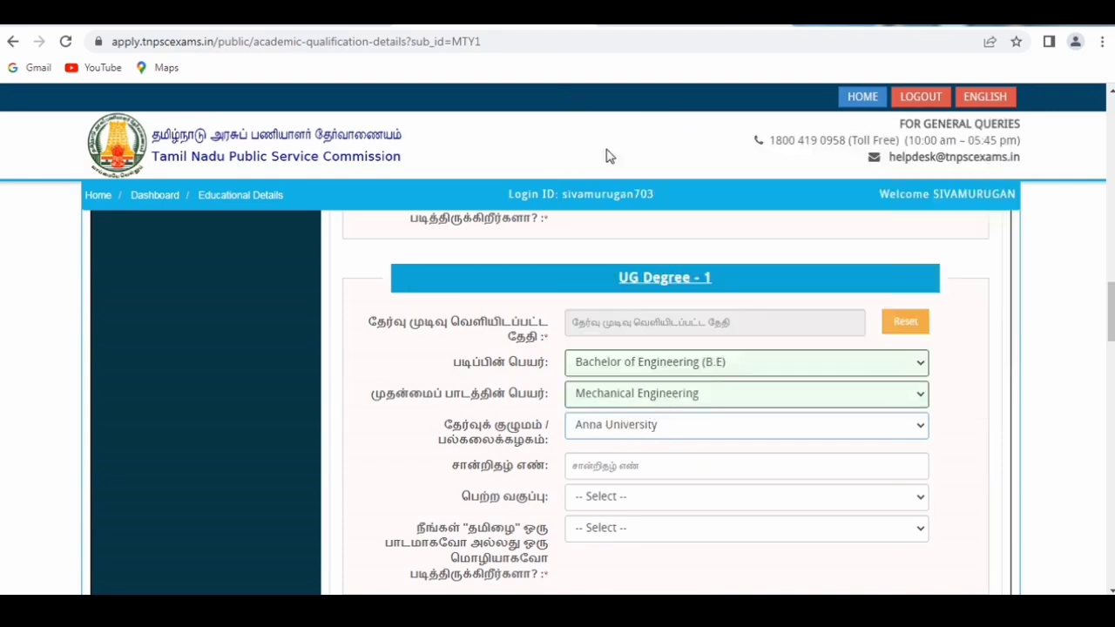
- Set the UG Degree - 1 class to First Class or its Equivalent Grade and answer No to having studied Tamil
{"action": "left_click", "coordinate": [667, 498]}
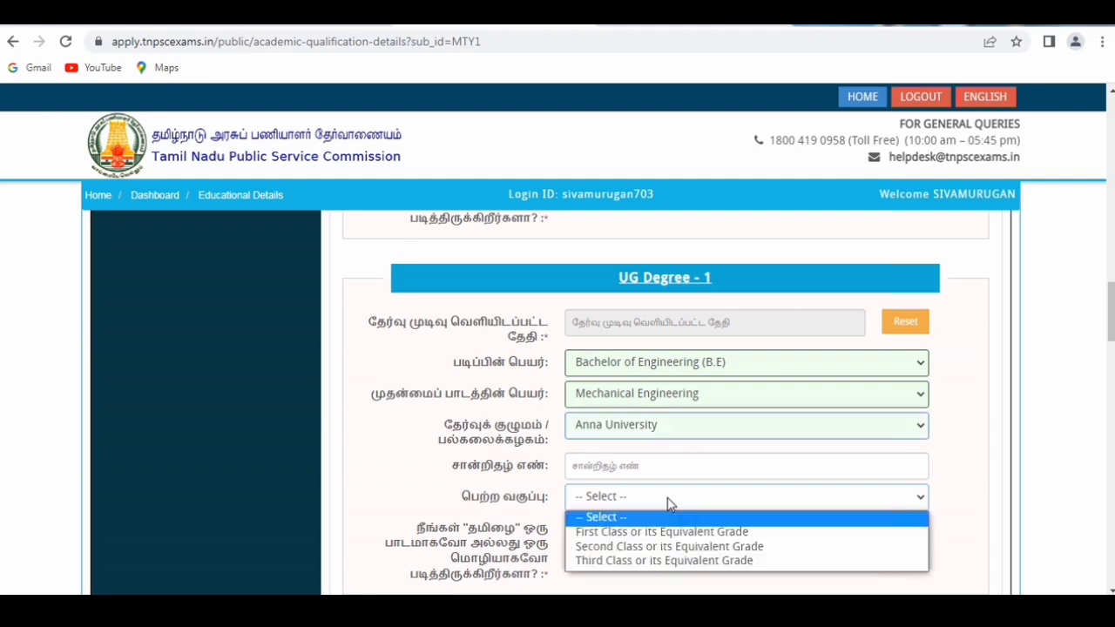
{"action": "left_click", "coordinate": [661, 532]}
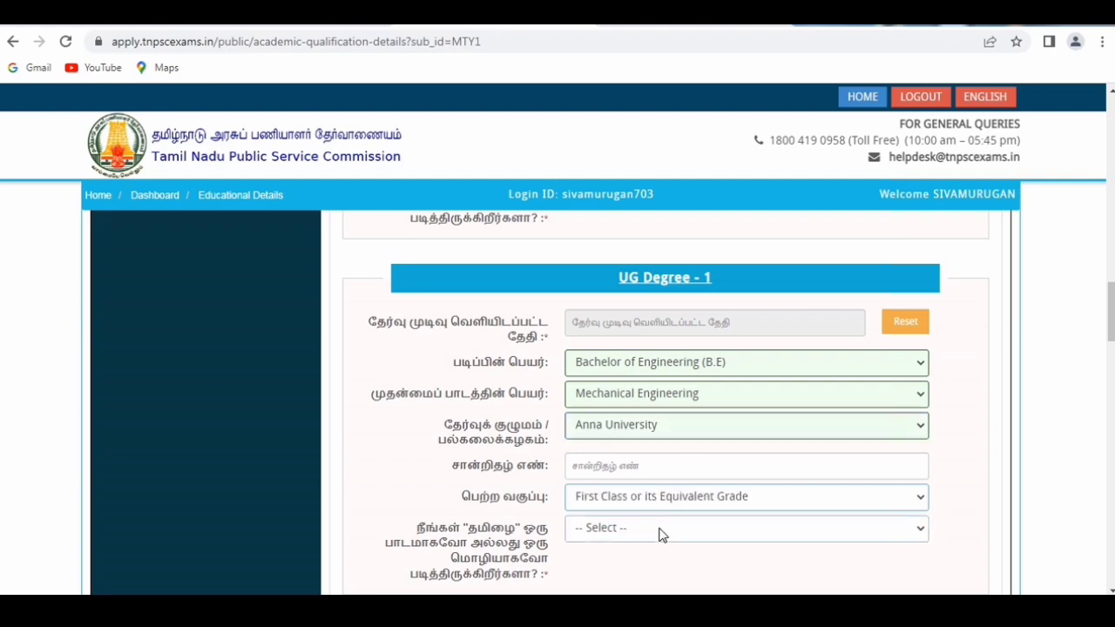
{"action": "left_click", "coordinate": [659, 530]}
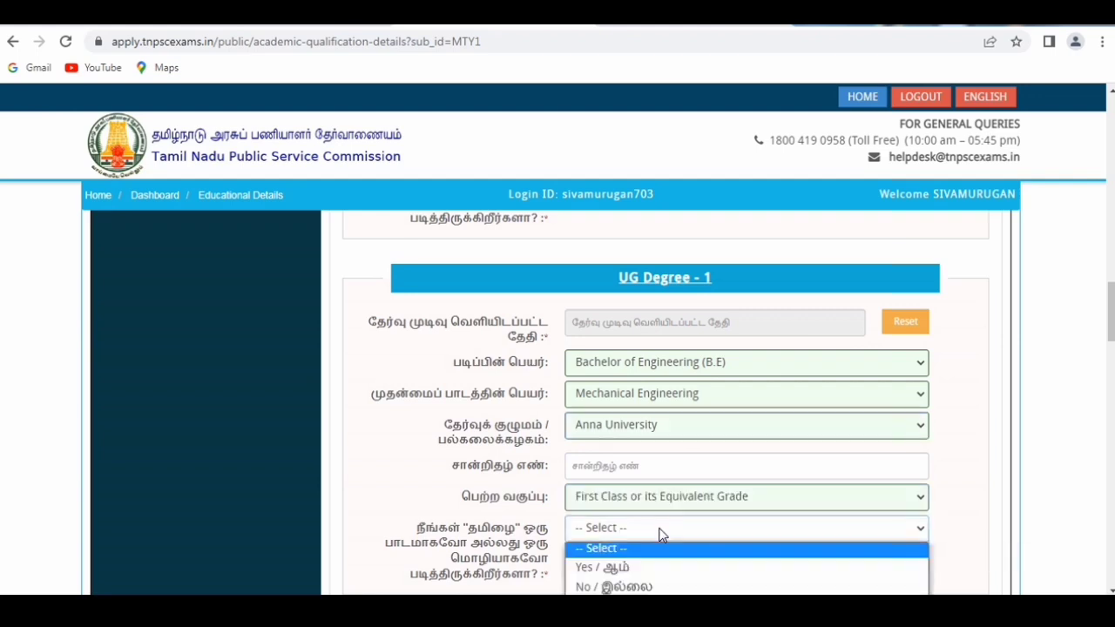
{"action": "left_click", "coordinate": [635, 589]}
- Look through the remaining degree sections down to the Co-Operative Training Qualification question and the closing declaration
{"action": "scroll", "coordinate": [665, 401], "scroll_direction": "down", "scroll_amount": 3}
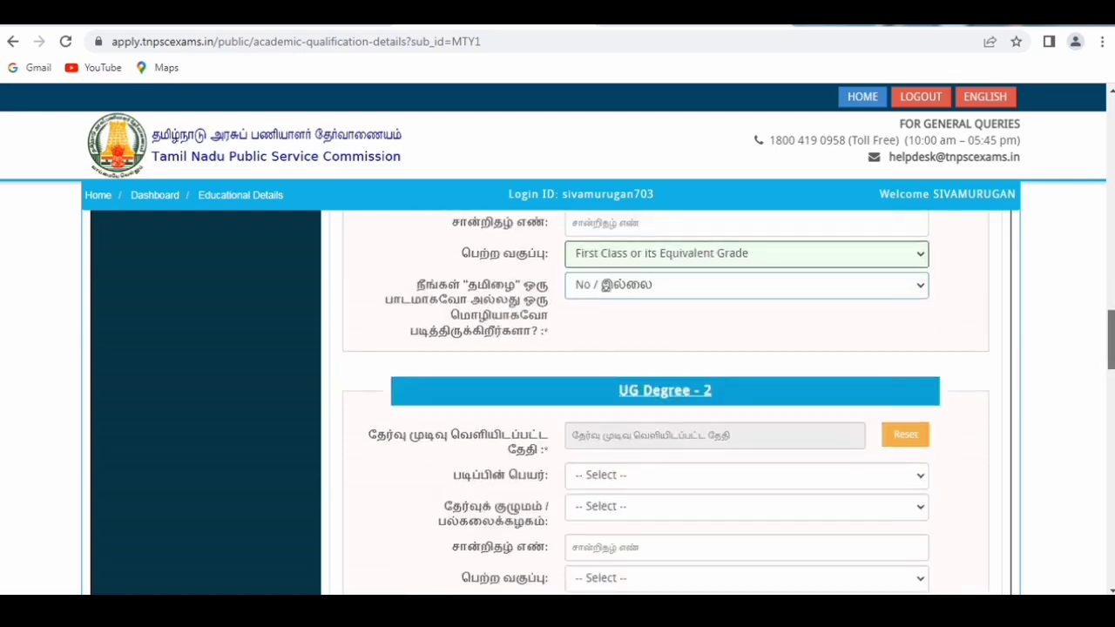
{"action": "scroll", "coordinate": [665, 401], "scroll_direction": "down", "scroll_amount": 3}
{"action": "scroll", "coordinate": [666, 401], "scroll_direction": "down", "scroll_amount": 3}
{"action": "scroll", "coordinate": [665, 401], "scroll_direction": "down", "scroll_amount": 8}
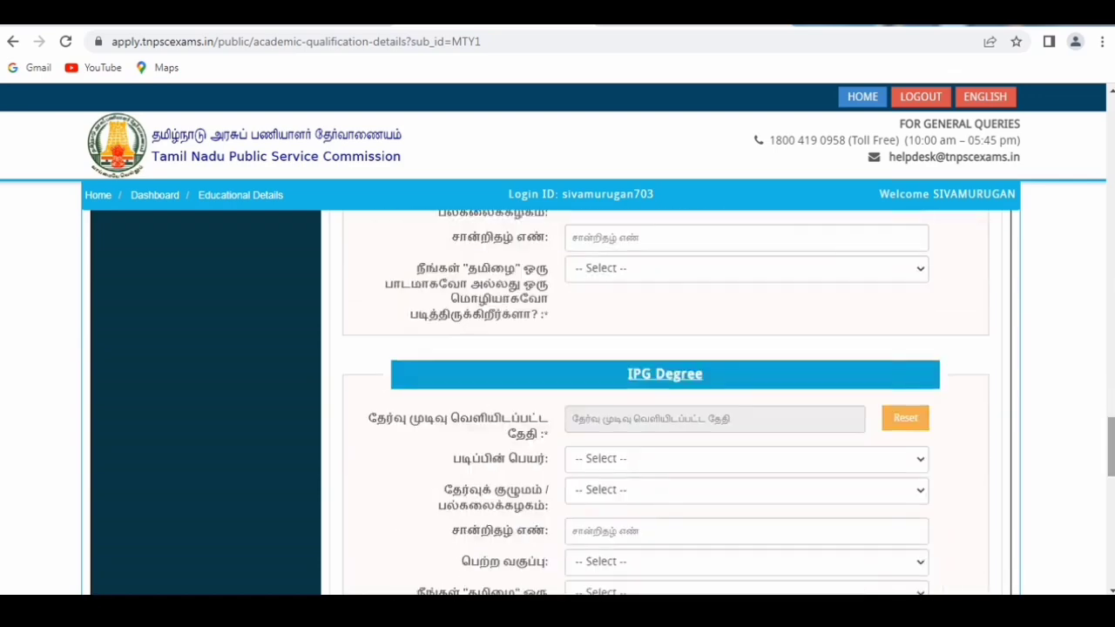
{"action": "scroll", "coordinate": [665, 401], "scroll_direction": "down", "scroll_amount": 4}
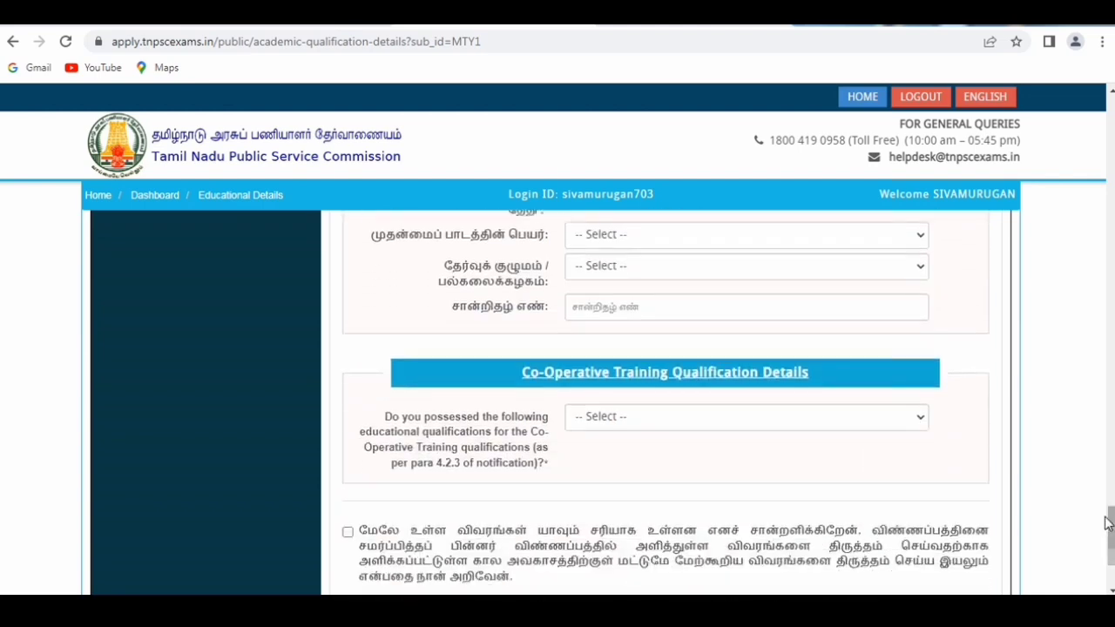
{"action": "left_click_drag", "start_coordinate": [1111, 523], "coordinate": [1111, 532]}
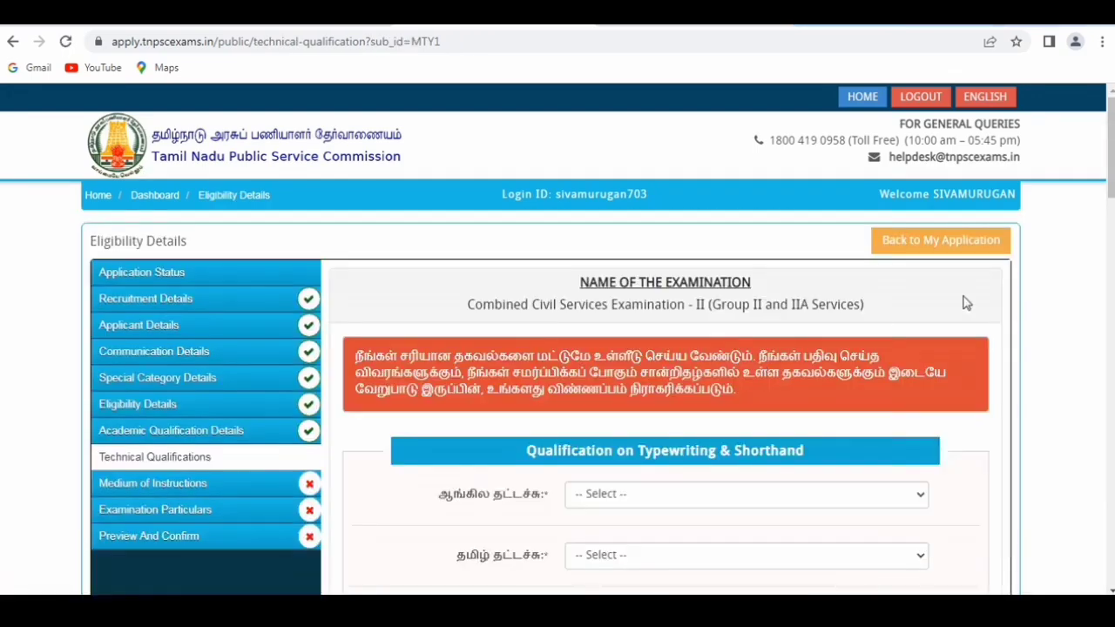
- Answer No to all four qualification questions: English typewriting, Tamil typewriting, English shorthand and Tamil shorthand
{"action": "scroll", "coordinate": [557, 391], "scroll_direction": "down", "scroll_amount": 2}
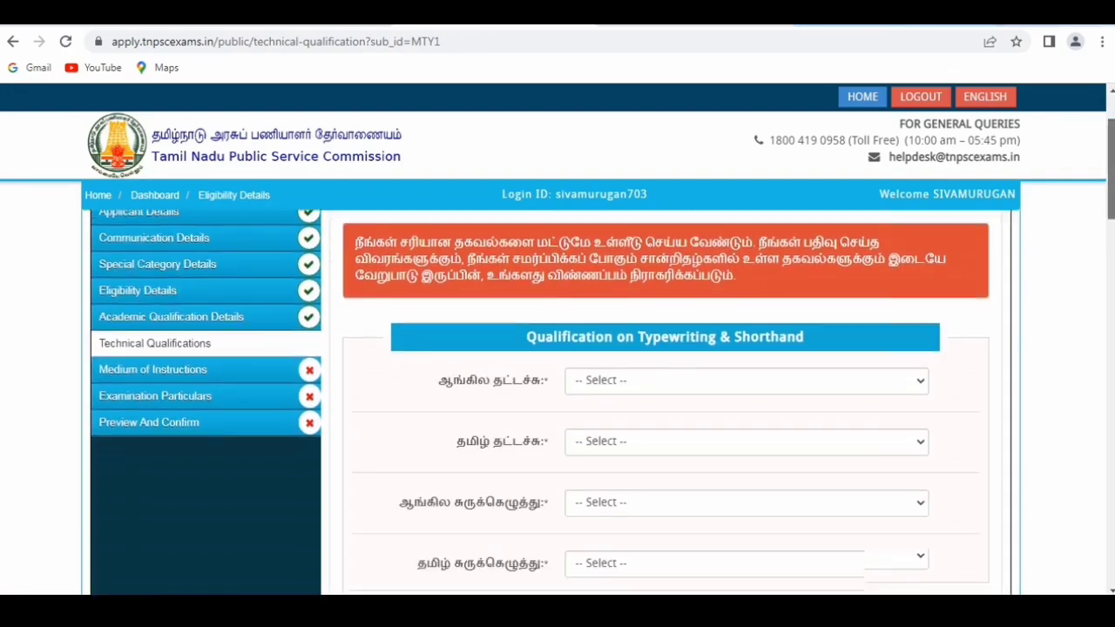
{"action": "left_click", "coordinate": [754, 315]}
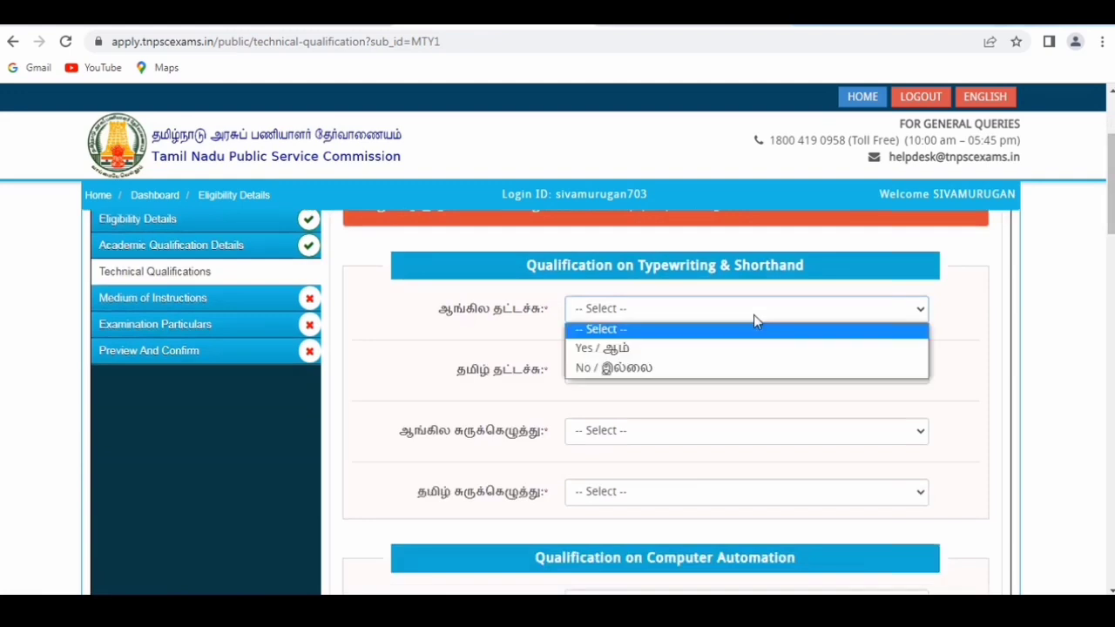
{"action": "left_click", "coordinate": [714, 368]}
{"action": "left_click", "coordinate": [714, 368]}
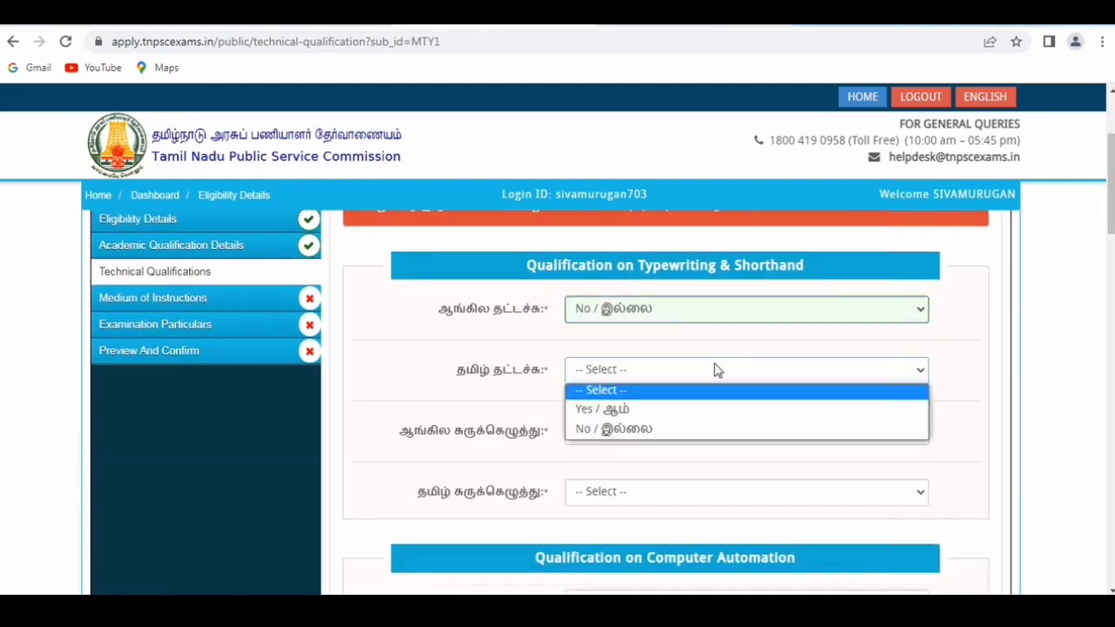
{"action": "left_click", "coordinate": [711, 427]}
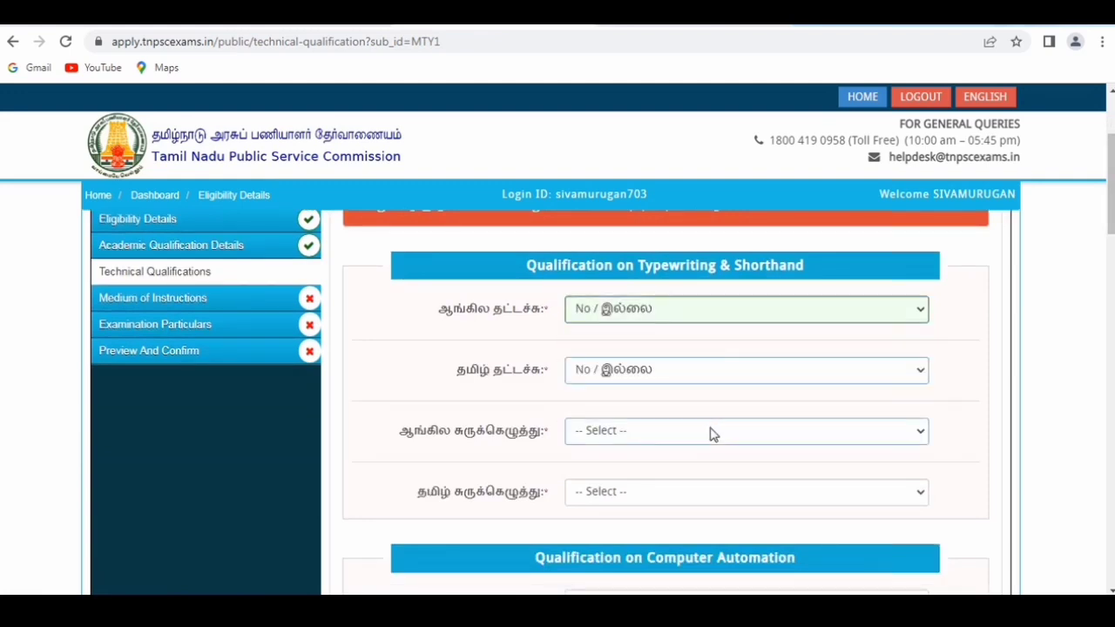
{"action": "left_click", "coordinate": [709, 431]}
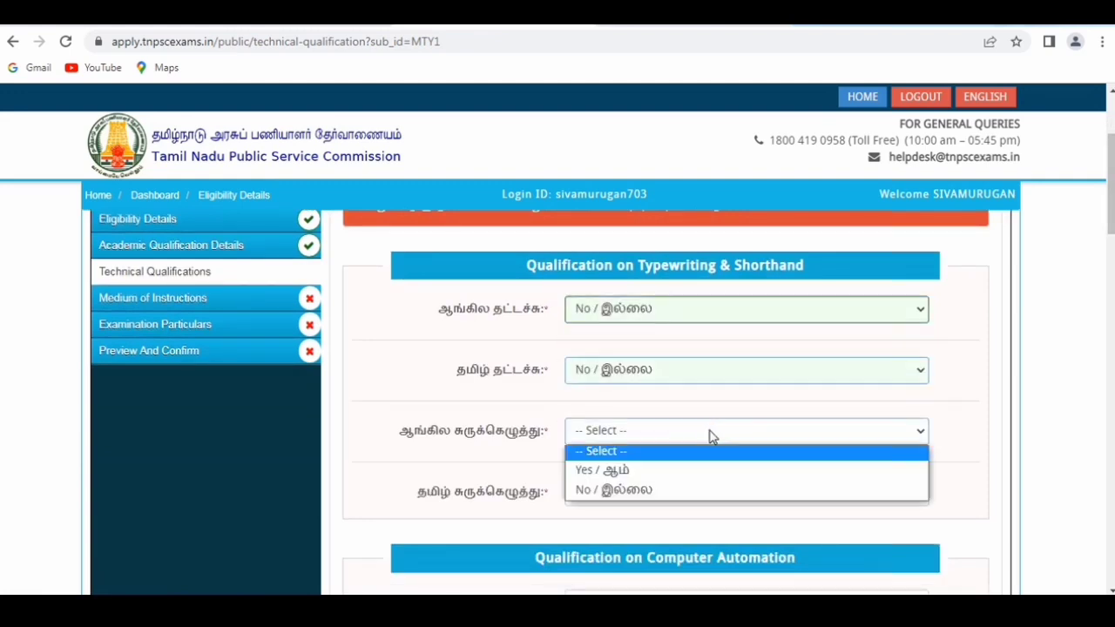
{"action": "left_click", "coordinate": [687, 492]}
{"action": "left_click", "coordinate": [685, 494]}
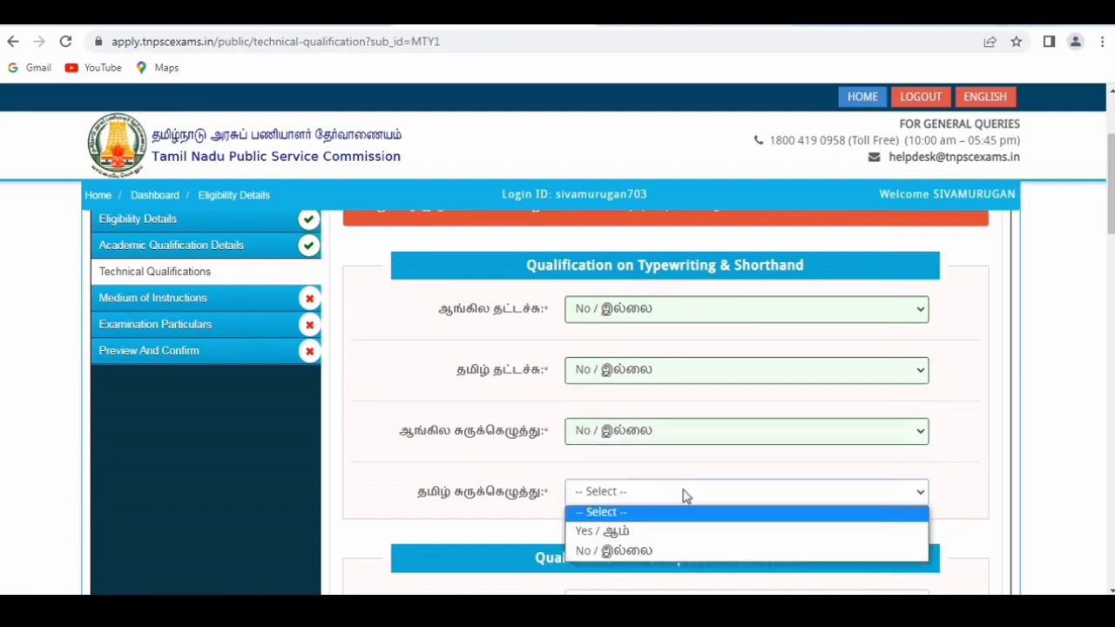
{"action": "left_click", "coordinate": [689, 550]}
- Answer No to having passed the office automation certificate course under Qualification on Computer Automation
{"action": "scroll", "coordinate": [689, 550], "scroll_direction": "down", "scroll_amount": 3}
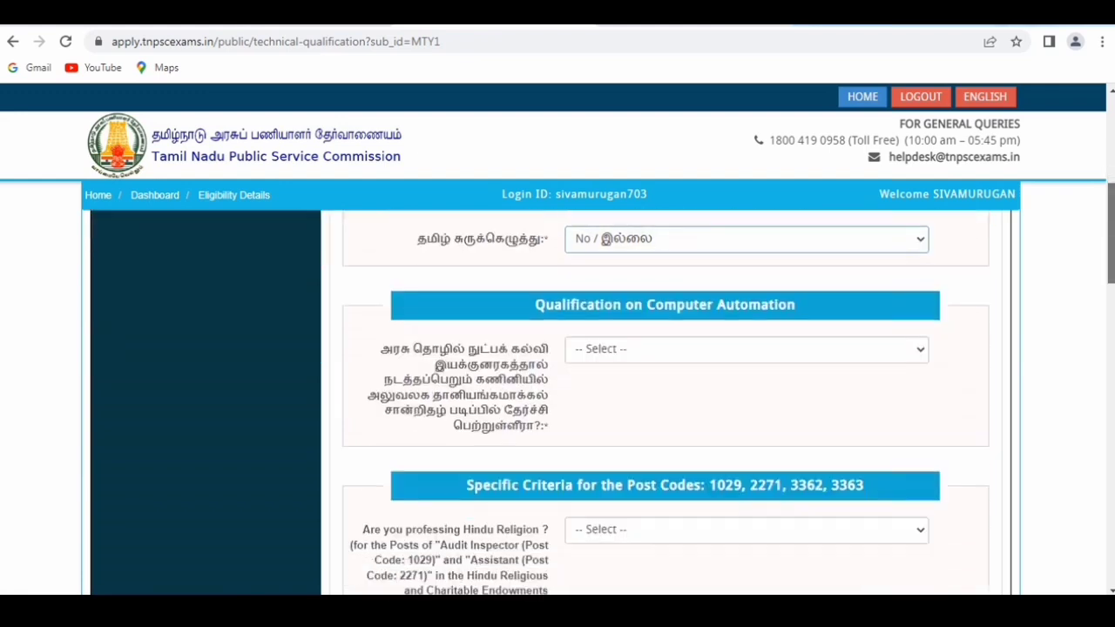
{"action": "left_click", "coordinate": [635, 323]}
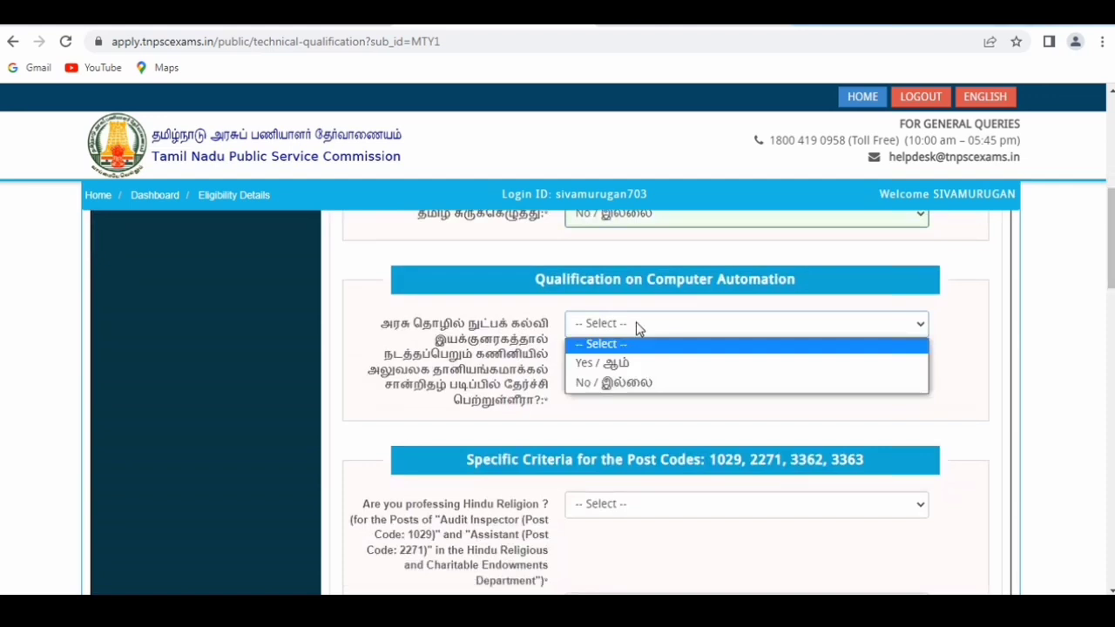
{"action": "left_click", "coordinate": [619, 377]}
- Answer No to professing Hindu religion under the specific criteria for post codes 1029 and 2271
{"action": "left_click_drag", "start_coordinate": [1110, 252], "coordinate": [1110, 266]}
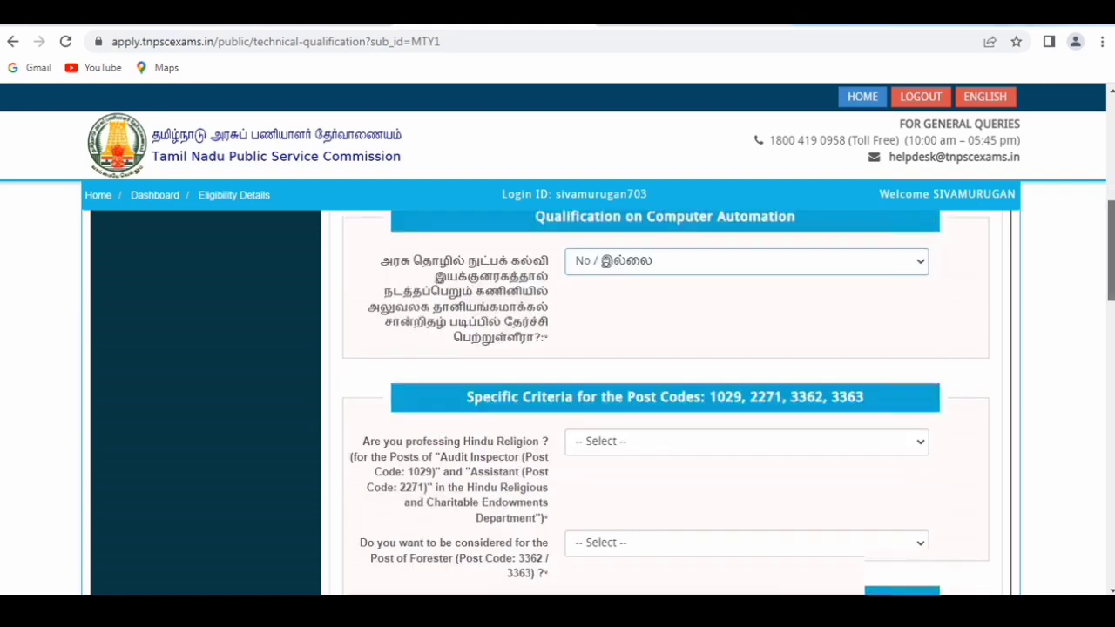
{"action": "scroll", "coordinate": [793, 424], "scroll_direction": "down", "scroll_amount": 2}
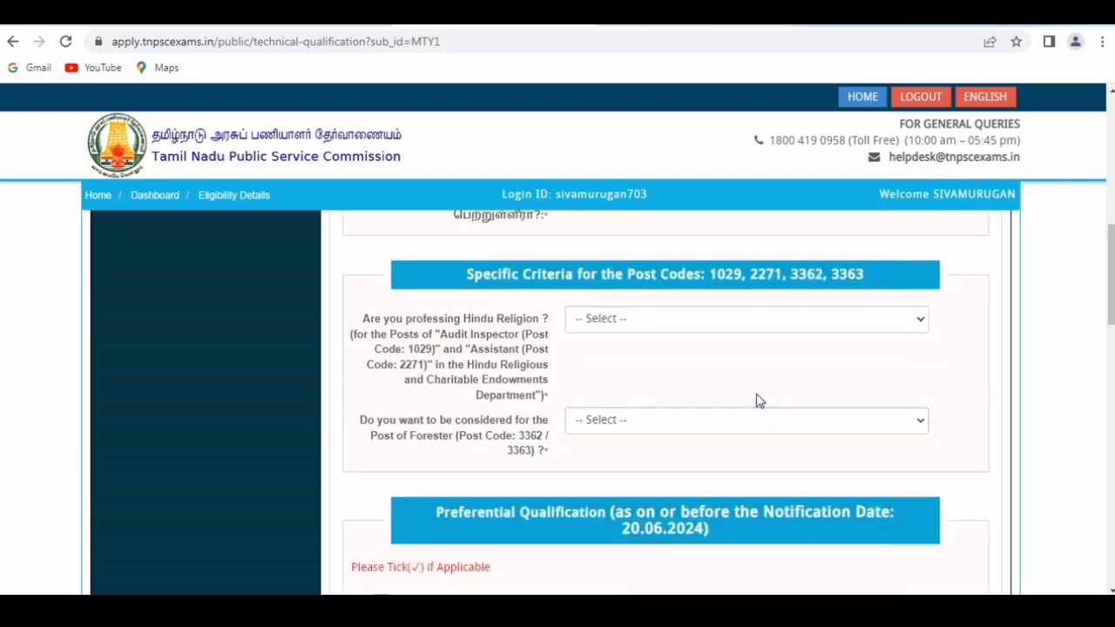
{"action": "left_click", "coordinate": [670, 329]}
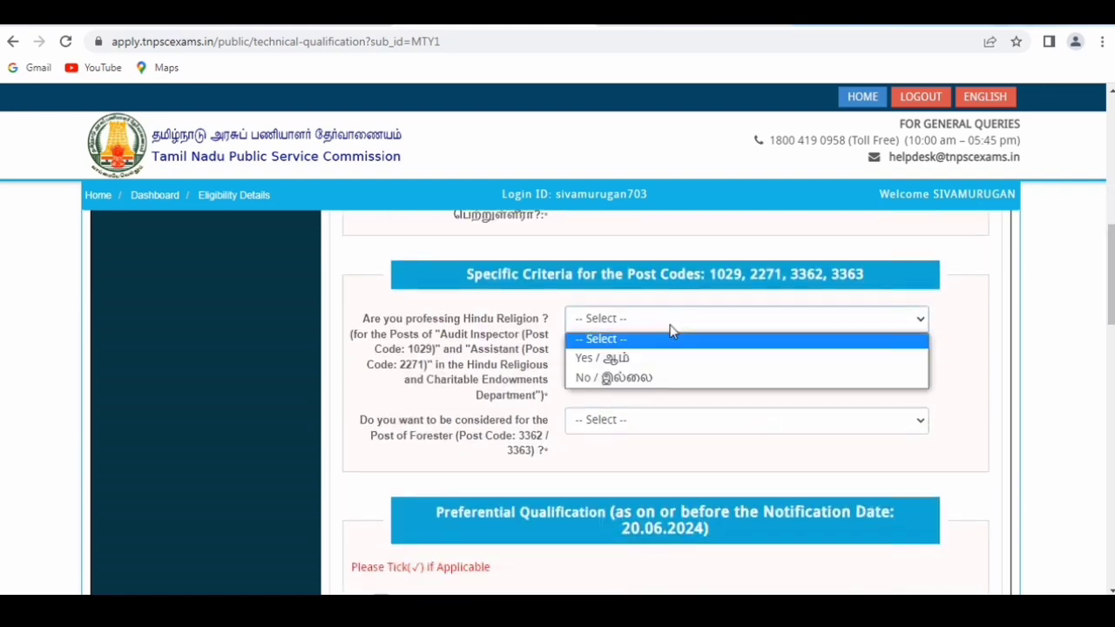
{"action": "left_click", "coordinate": [646, 378]}
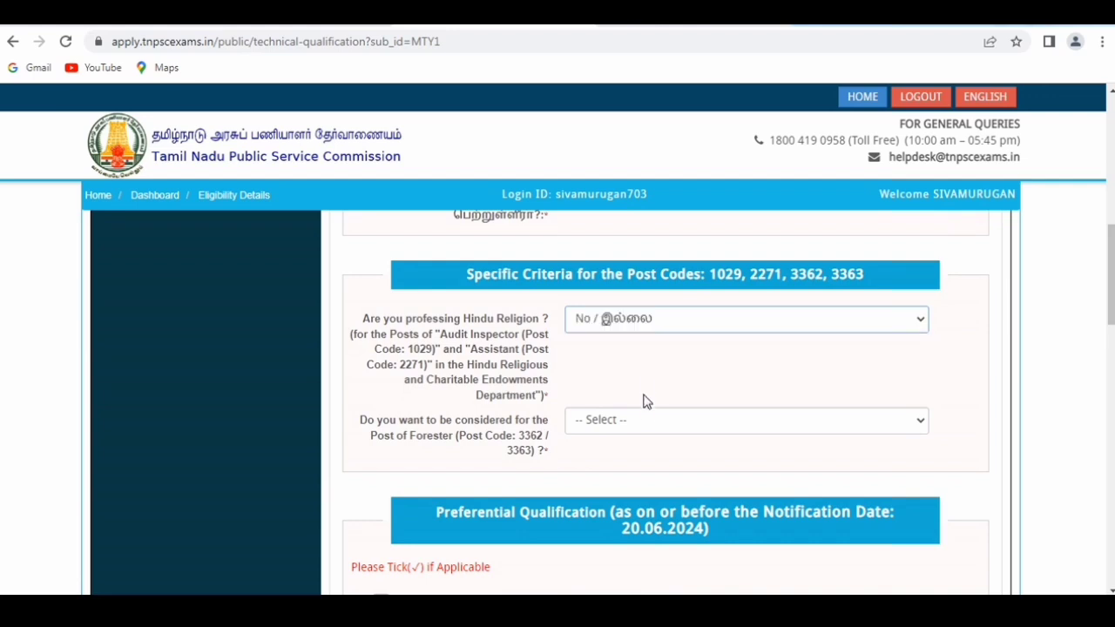
- Answer Yes to being considered for the Post of Forester and Yes to possessing its prescribed physical standards
{"action": "left_click", "coordinate": [641, 422]}
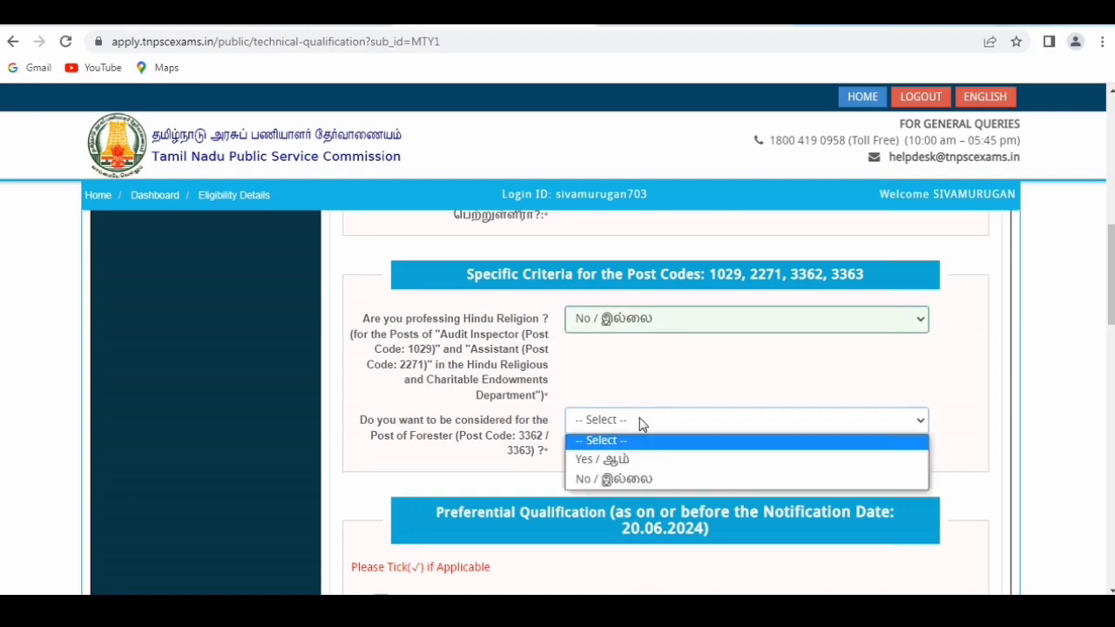
{"action": "left_click", "coordinate": [634, 459]}
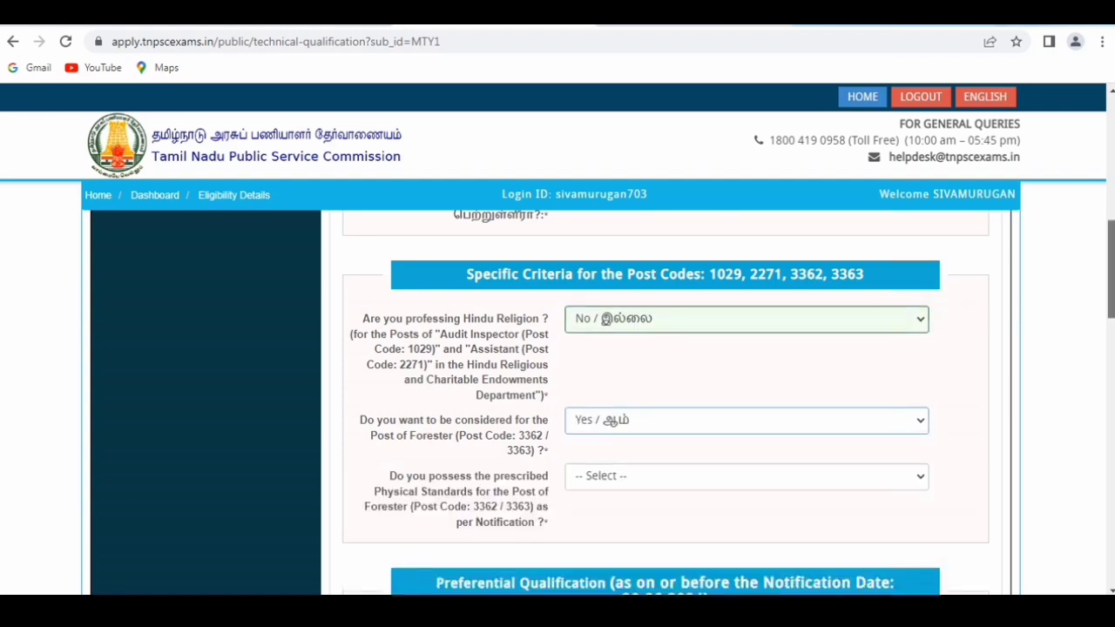
{"action": "scroll", "coordinate": [1101, 280], "scroll_direction": "down", "scroll_amount": 2}
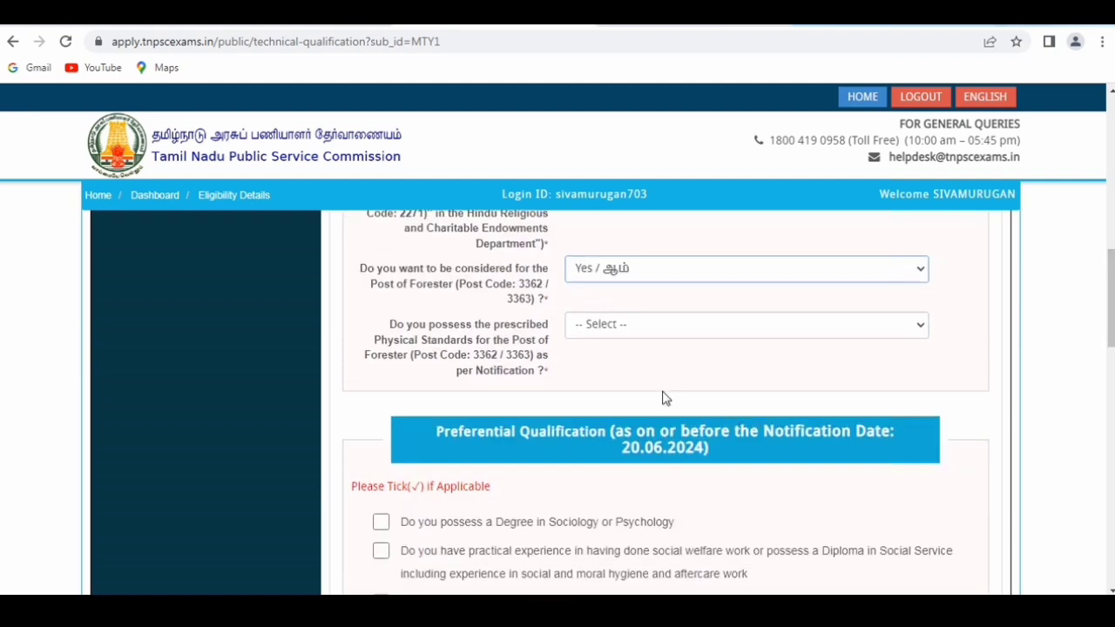
{"action": "left_click", "coordinate": [650, 327]}
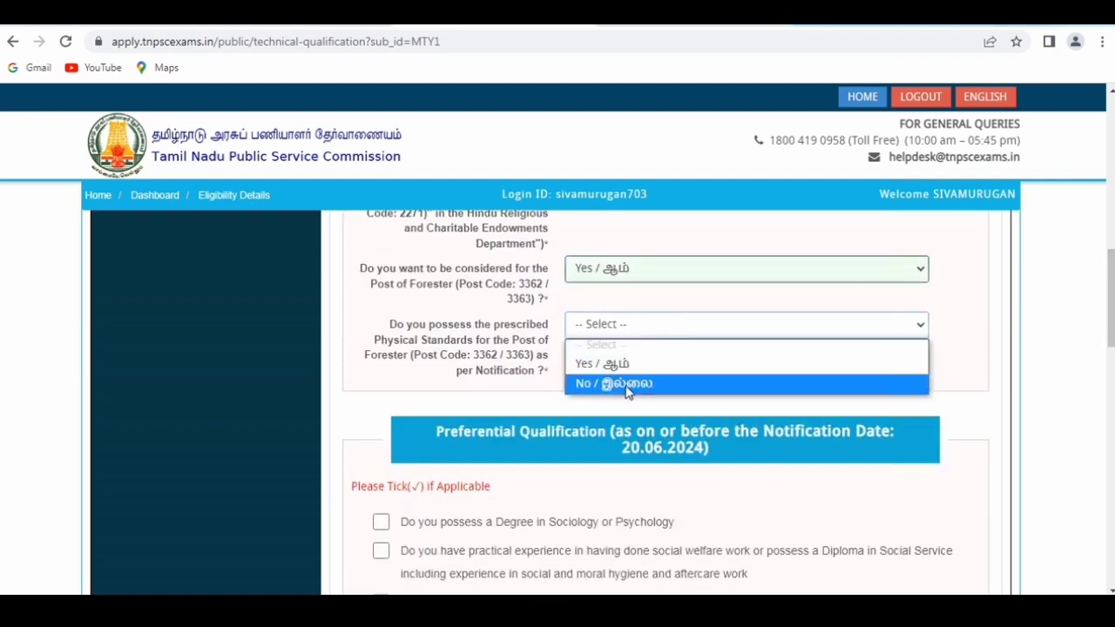
{"action": "left_click", "coordinate": [621, 365]}
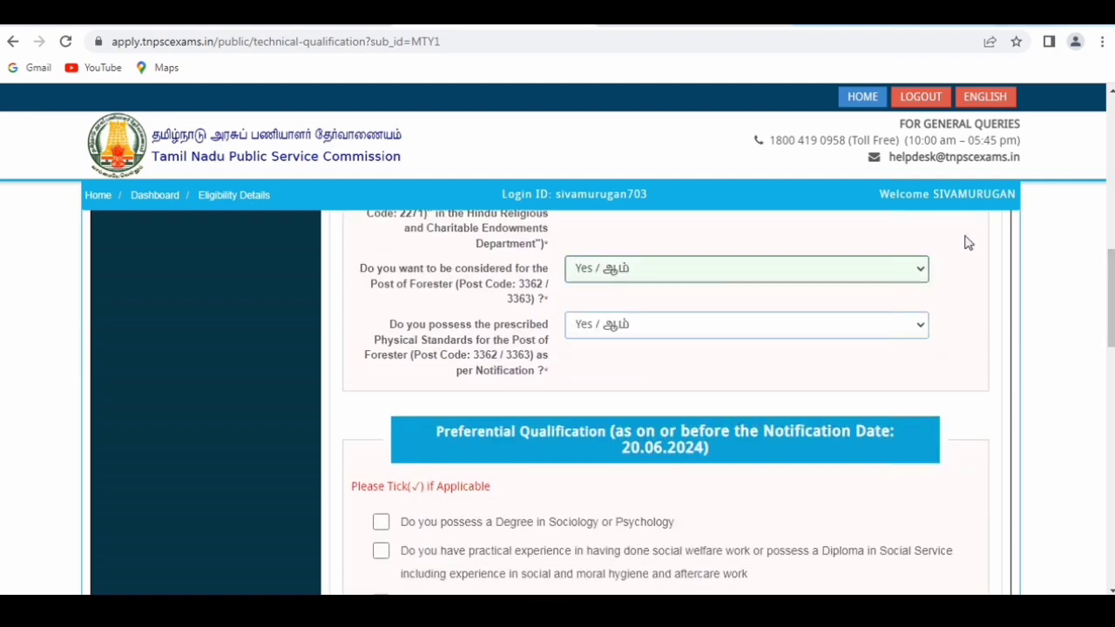
- Look through the Preferential Qualification options, such as degrees in Sociology, Commerce and Law
{"action": "scroll", "coordinate": [665, 400], "scroll_direction": "down", "scroll_amount": 2}
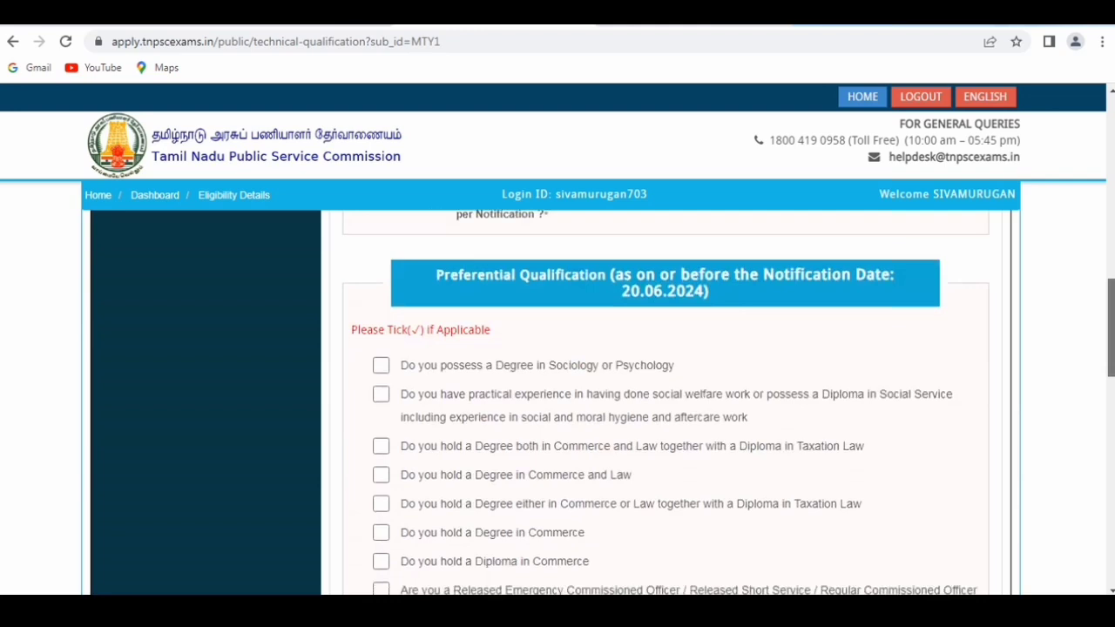
{"action": "scroll", "coordinate": [666, 400], "scroll_direction": "down", "scroll_amount": 1}
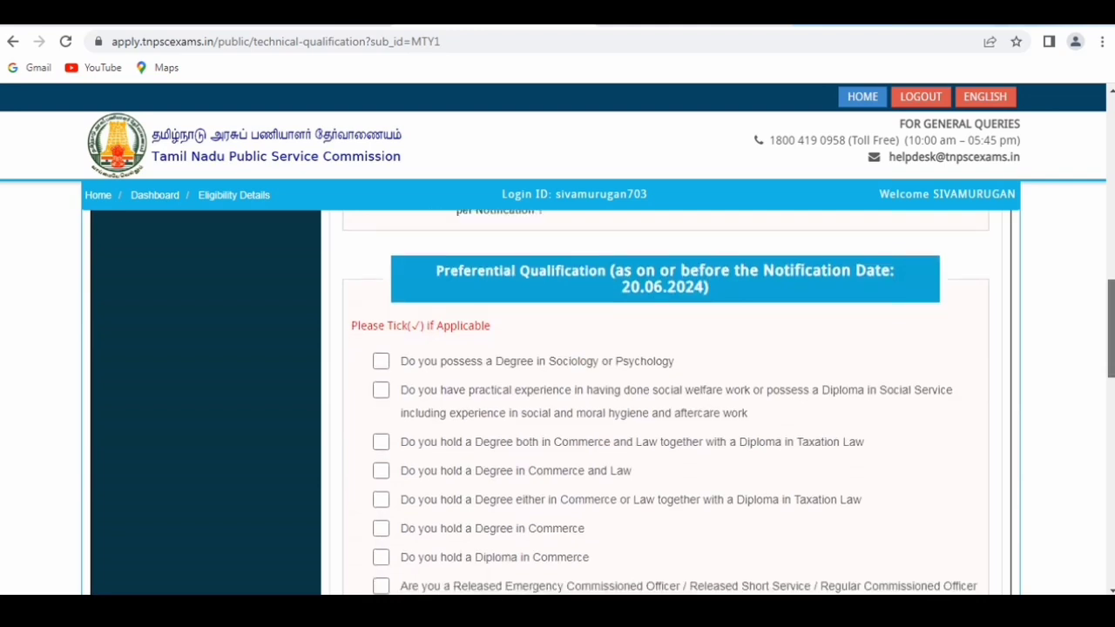
{"action": "scroll", "coordinate": [567, 297], "scroll_direction": "down", "scroll_amount": 1}
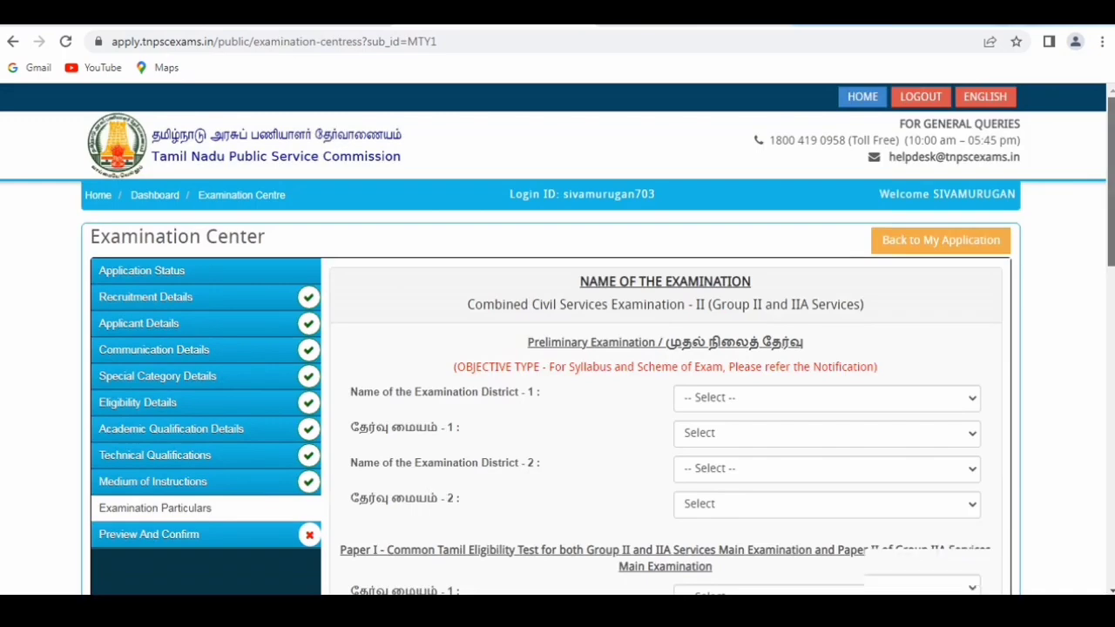
- For the preliminary examination, set Examination District - 1 to Cuddalore and its first centre to Cuddalore (0301)
{"action": "scroll", "coordinate": [763, 198], "scroll_direction": "down", "scroll_amount": 2}
{"action": "left_click", "coordinate": [716, 269]}
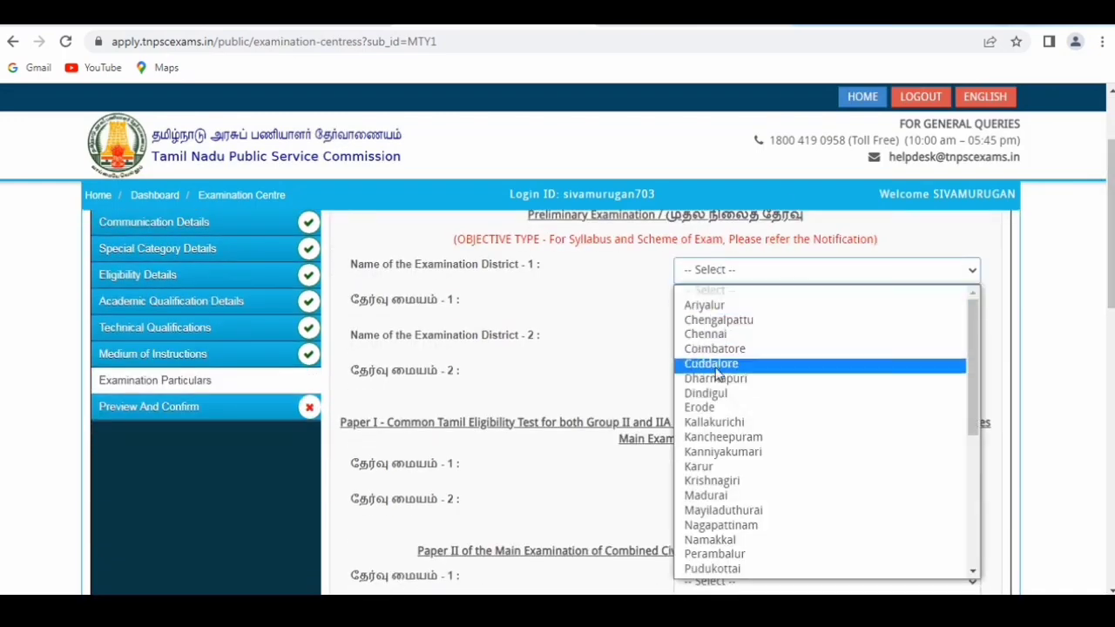
{"action": "left_click", "coordinate": [715, 369]}
{"action": "left_click", "coordinate": [701, 304]}
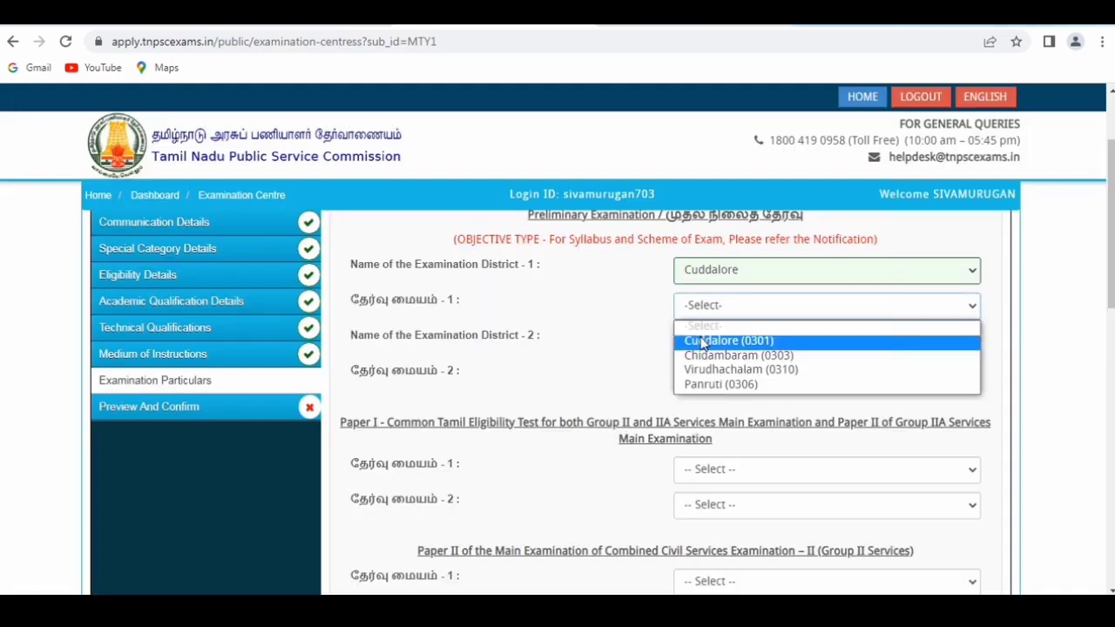
{"action": "left_click", "coordinate": [702, 341]}
{"action": "left_click", "coordinate": [703, 341]}
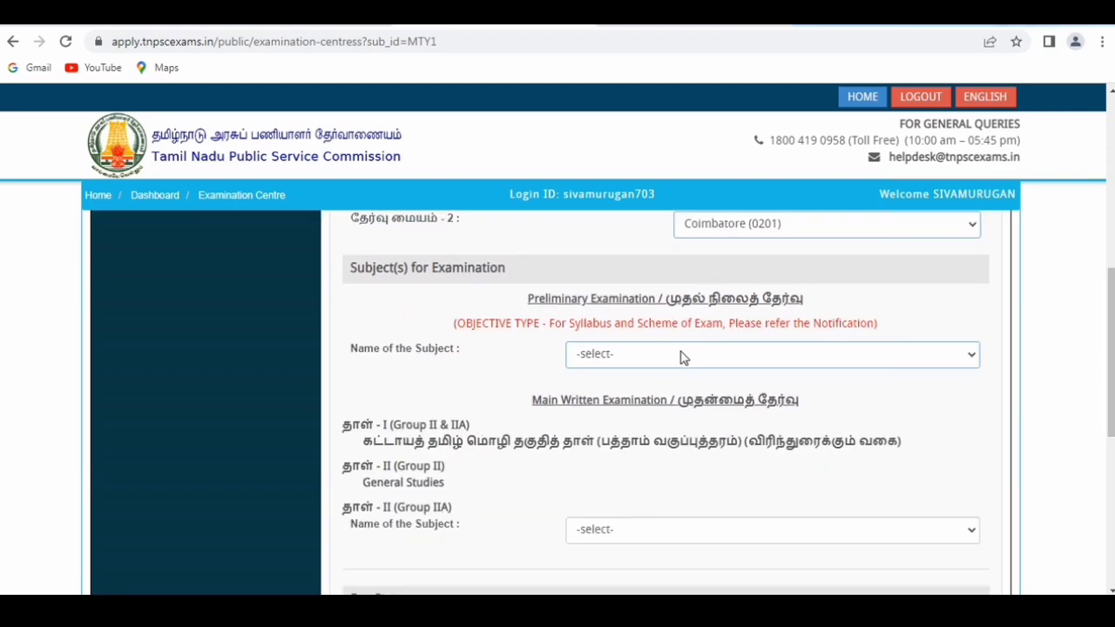
- Choose General English (SSLC Std) + General Studies (Degree Standard) + Aptitude and Mental Ability (SSLC Std) as the preliminary examination subject
{"action": "left_click", "coordinate": [682, 356]}
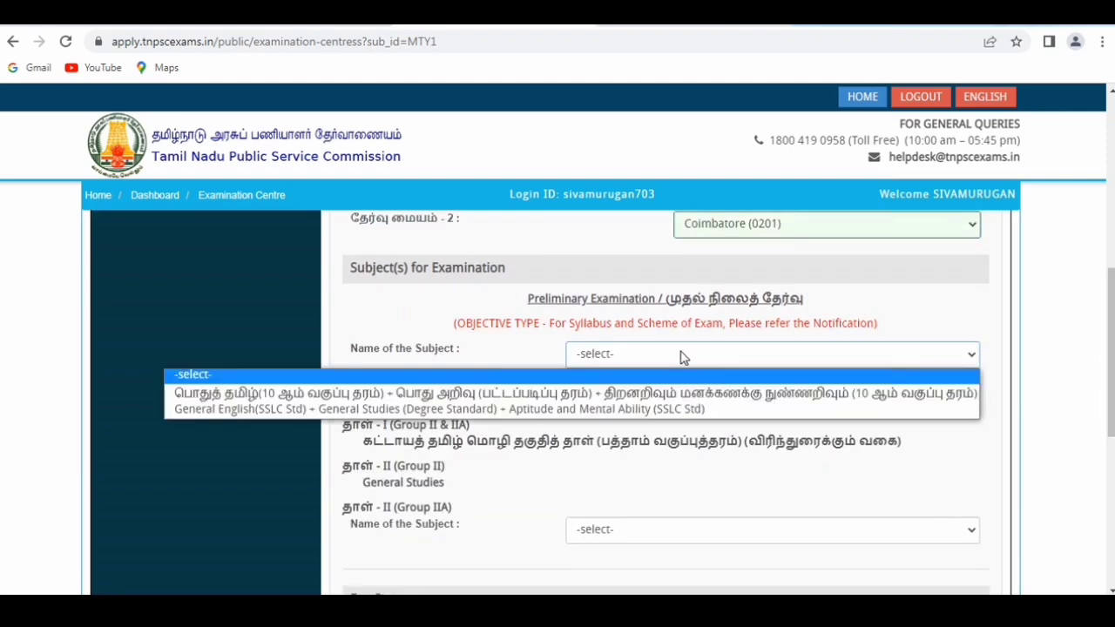
{"action": "left_click", "coordinate": [572, 409]}
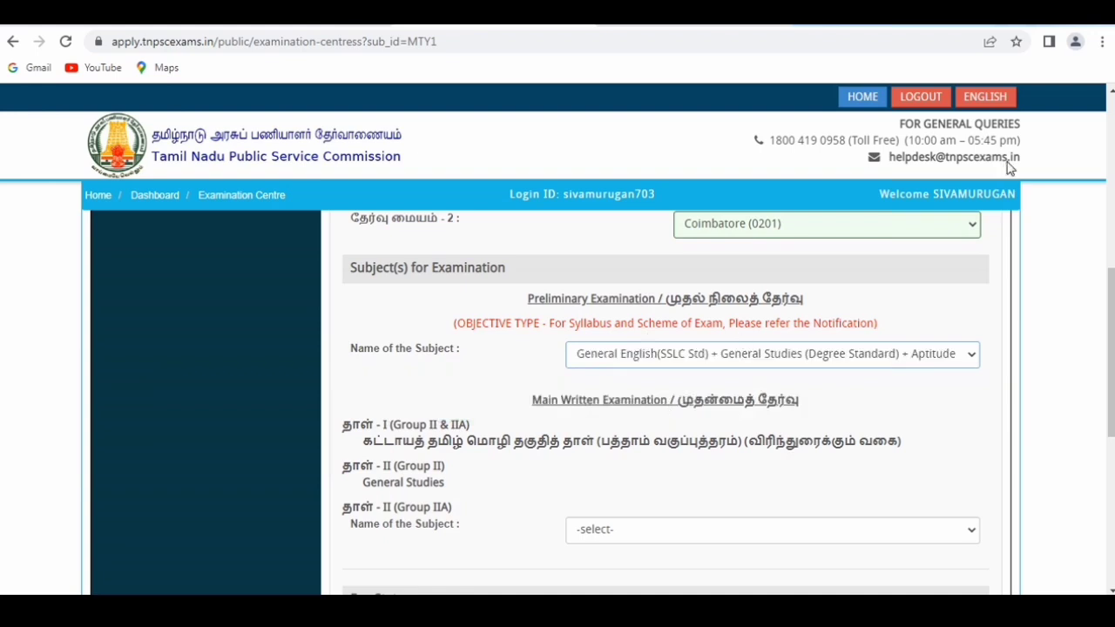
{"action": "left_click_drag", "start_coordinate": [1110, 353], "coordinate": [1111, 407]}
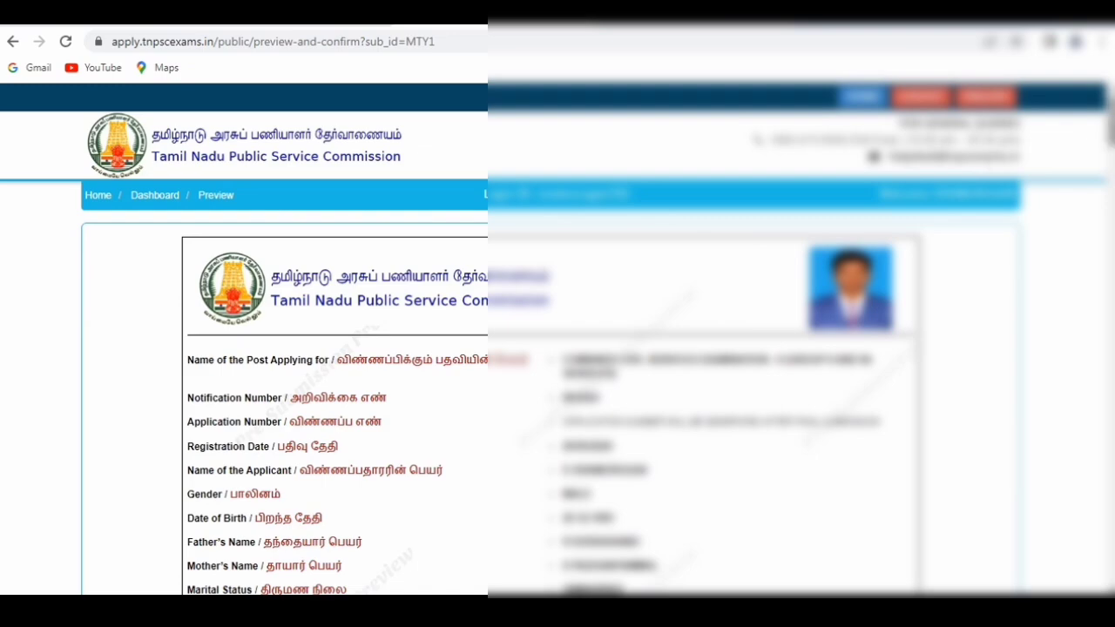
- Review the application preview from the applicant and address details through qualifications and examination subjects down to the Declaration section
{"action": "scroll", "coordinate": [557, 391], "scroll_direction": "down", "scroll_amount": 10}
{"action": "scroll", "coordinate": [557, 392], "scroll_direction": "down", "scroll_amount": 10}
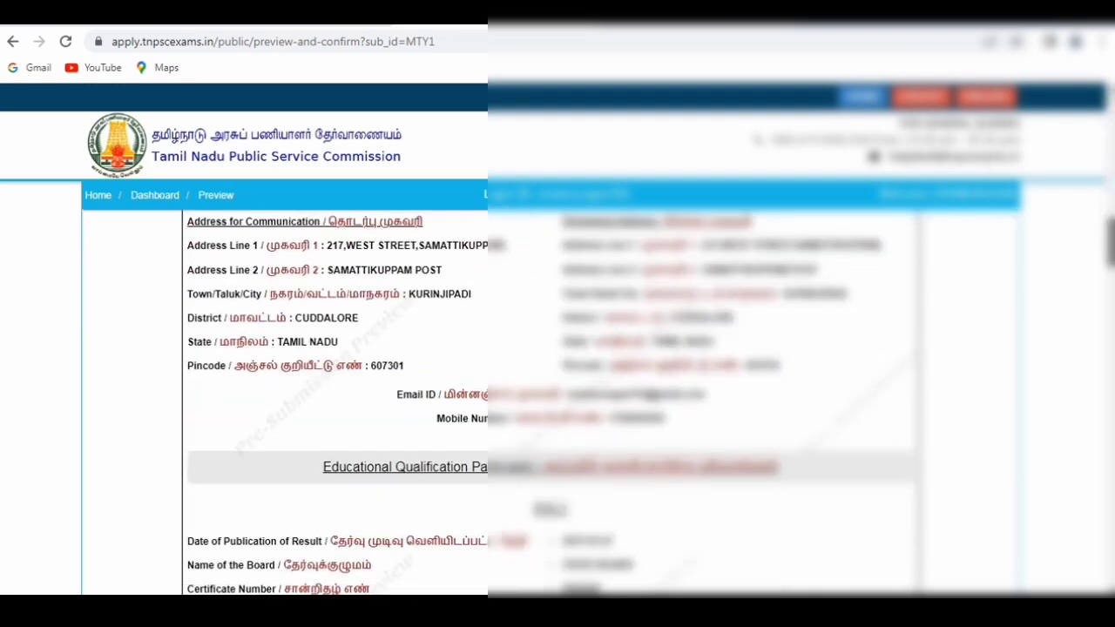
{"action": "scroll", "coordinate": [557, 392], "scroll_direction": "down", "scroll_amount": 10}
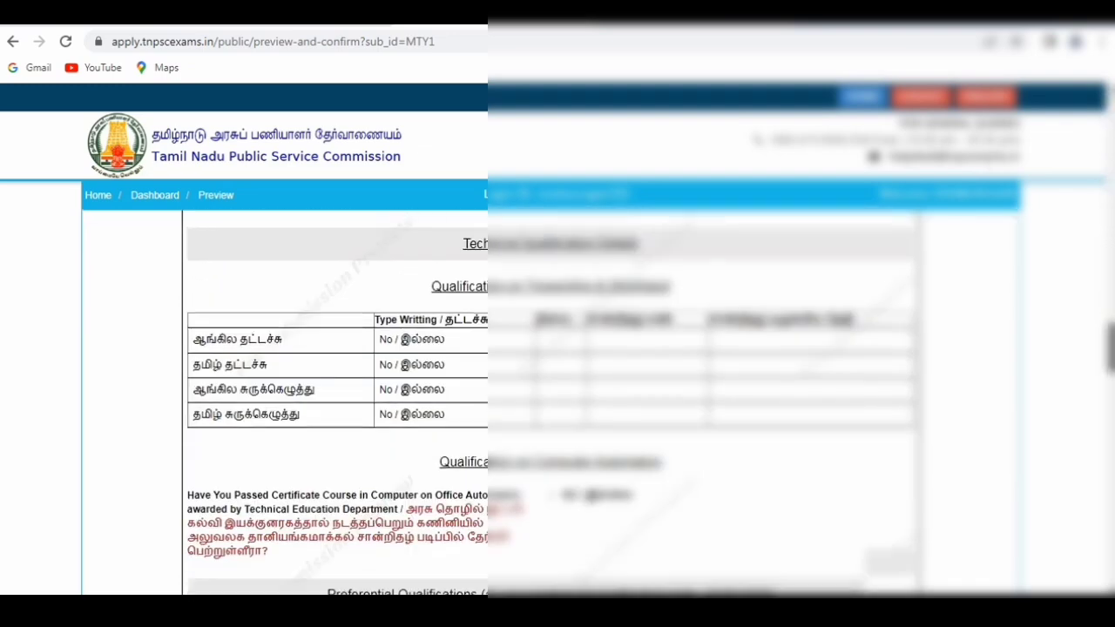
{"action": "scroll", "coordinate": [557, 392], "scroll_direction": "down", "scroll_amount": 10}
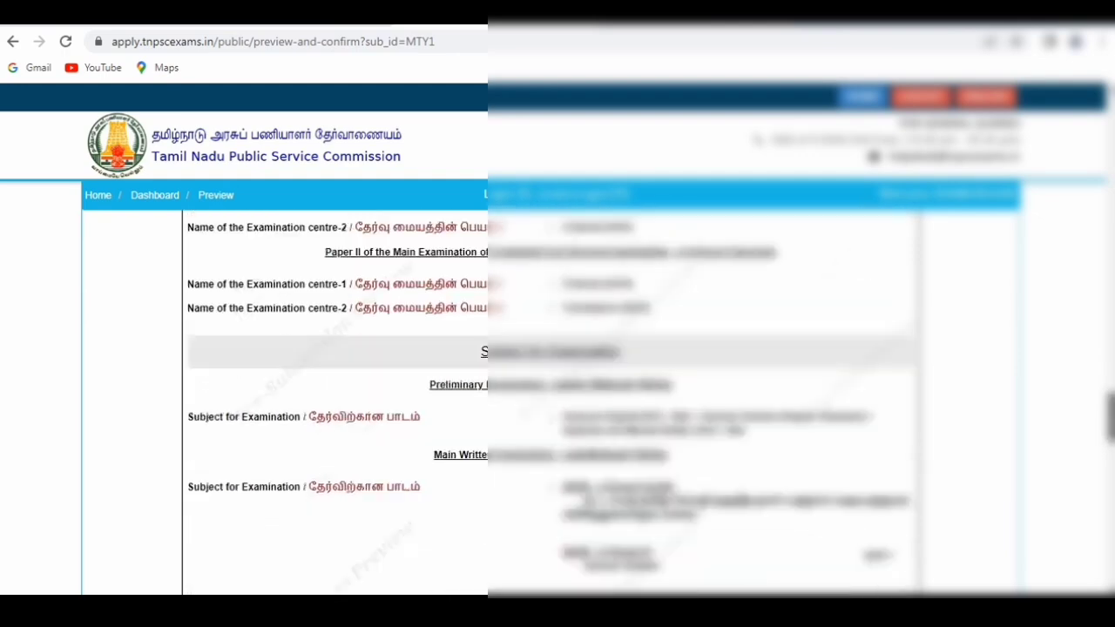
{"action": "scroll", "coordinate": [429, 373], "scroll_direction": "up", "scroll_amount": 3}
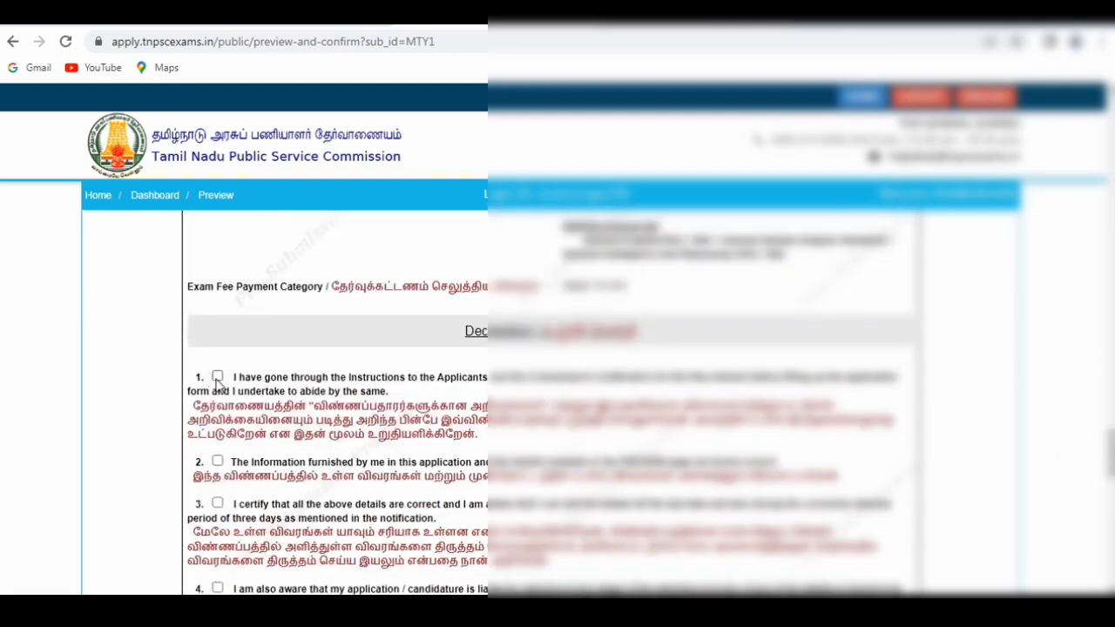
- Accept the first five statements in the Declaration section of the application preview
{"action": "left_click", "coordinate": [216, 461]}
{"action": "left_click", "coordinate": [217, 503]}
{"action": "left_click", "coordinate": [216, 587]}
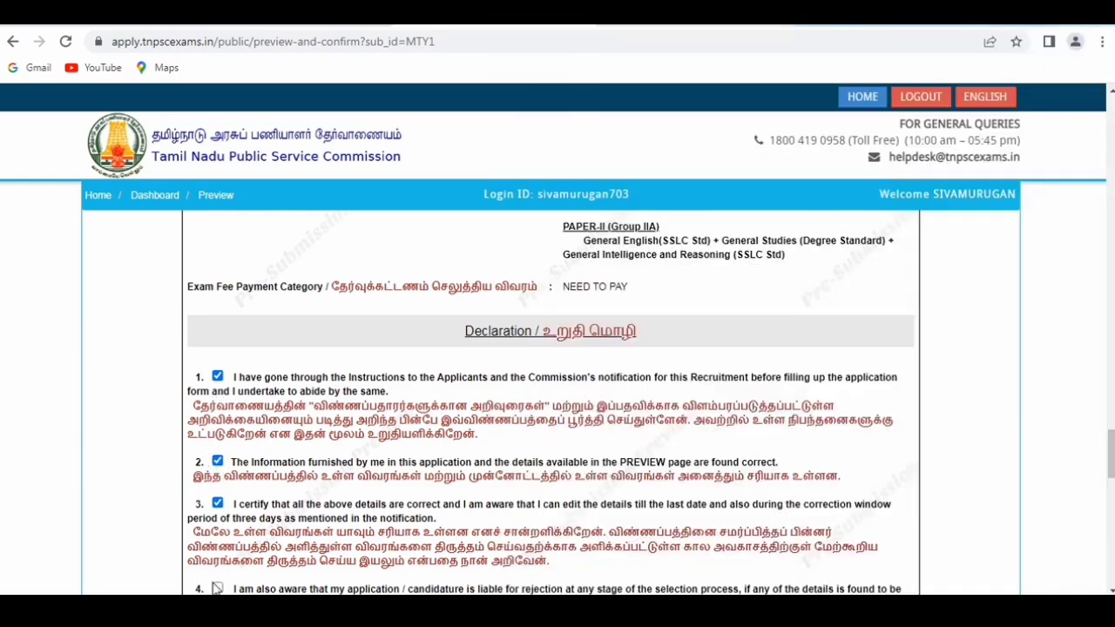
{"action": "scroll", "coordinate": [551, 400], "scroll_direction": "down", "scroll_amount": 5}
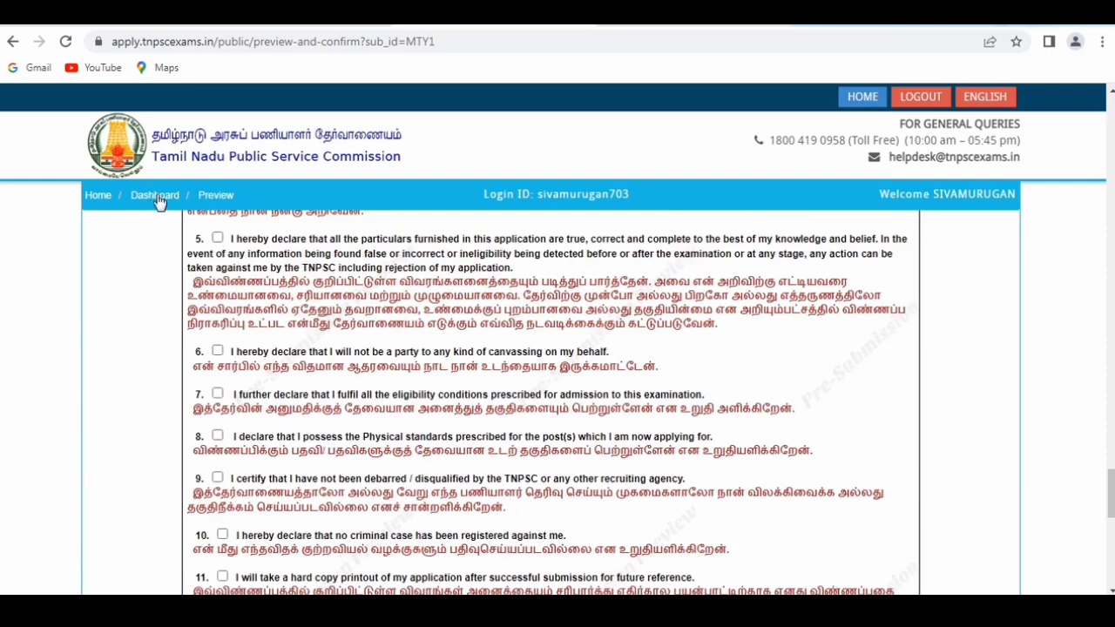
{"action": "left_click", "coordinate": [217, 239]}
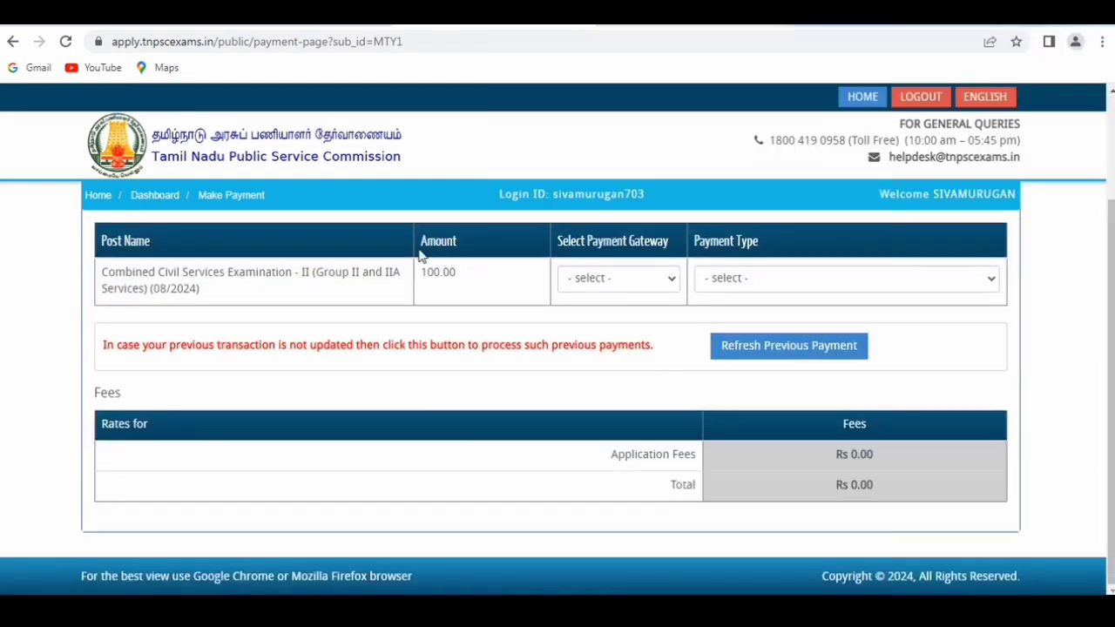
- Set the payment gateway to SBI and the payment type to ONLINE, with Debit Card as the payment method
{"action": "left_click", "coordinate": [619, 280]}
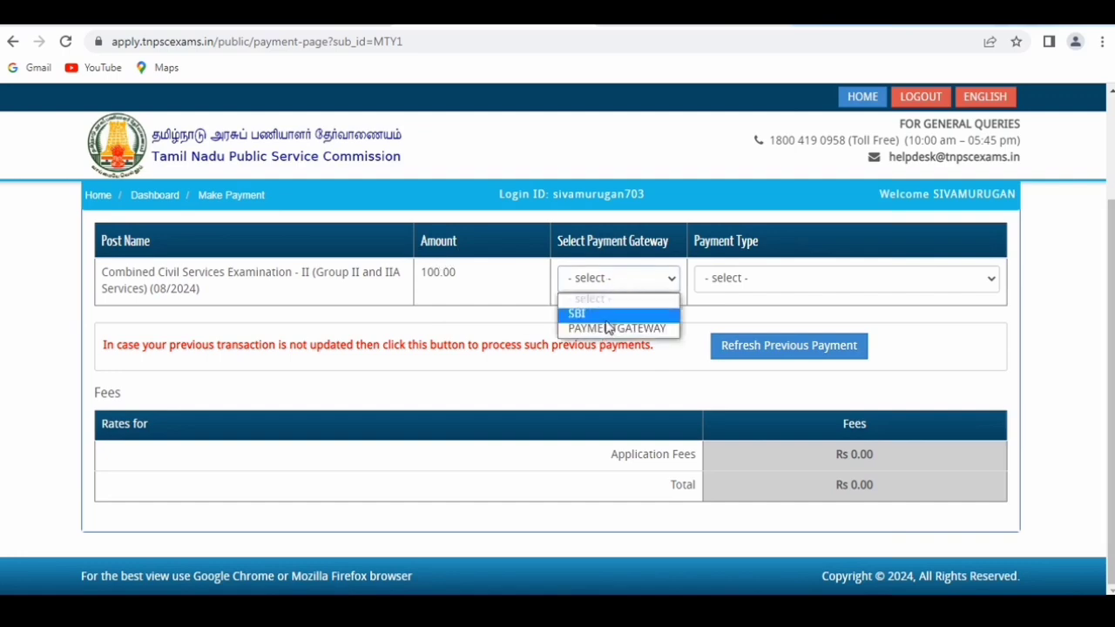
{"action": "left_click", "coordinate": [601, 312]}
{"action": "left_click", "coordinate": [744, 289]}
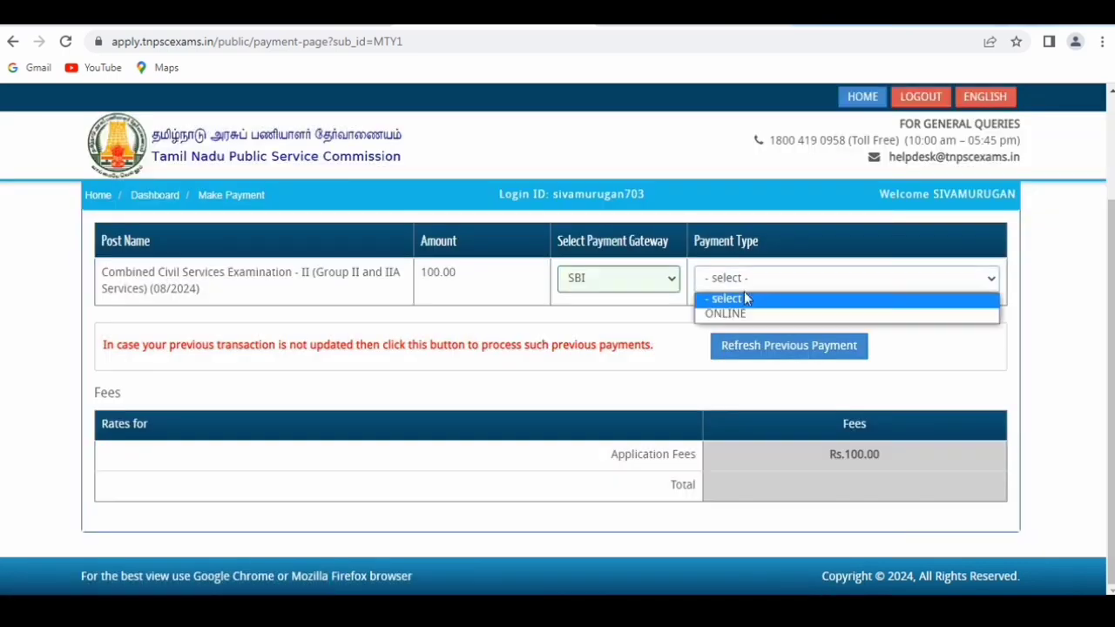
{"action": "left_click", "coordinate": [743, 312]}
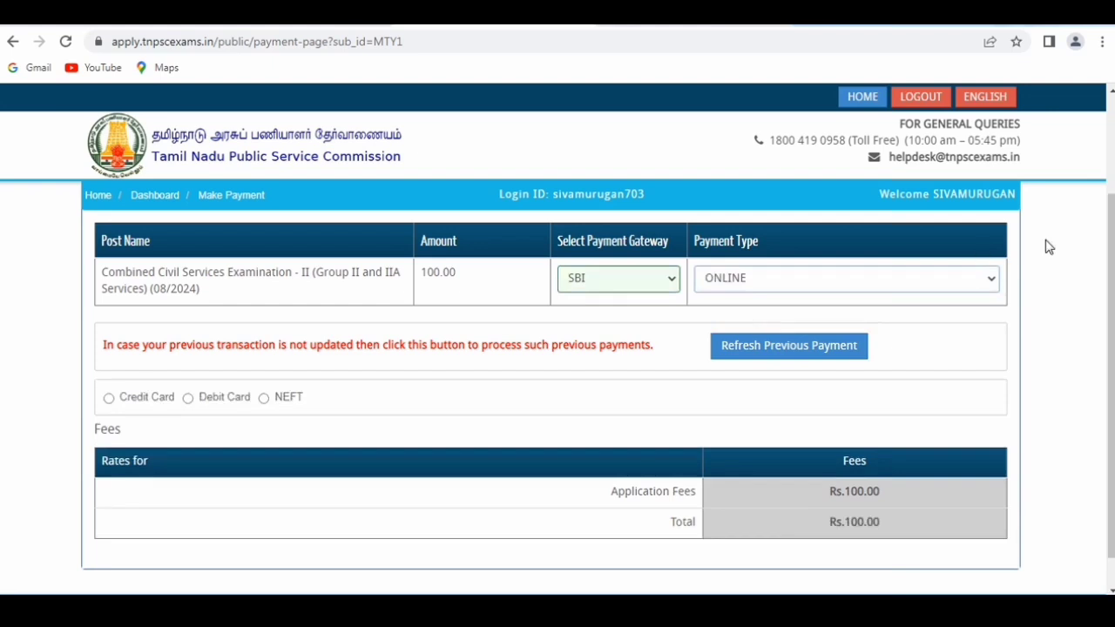
{"action": "scroll", "coordinate": [1110, 392], "scroll_direction": "down", "scroll_amount": 1}
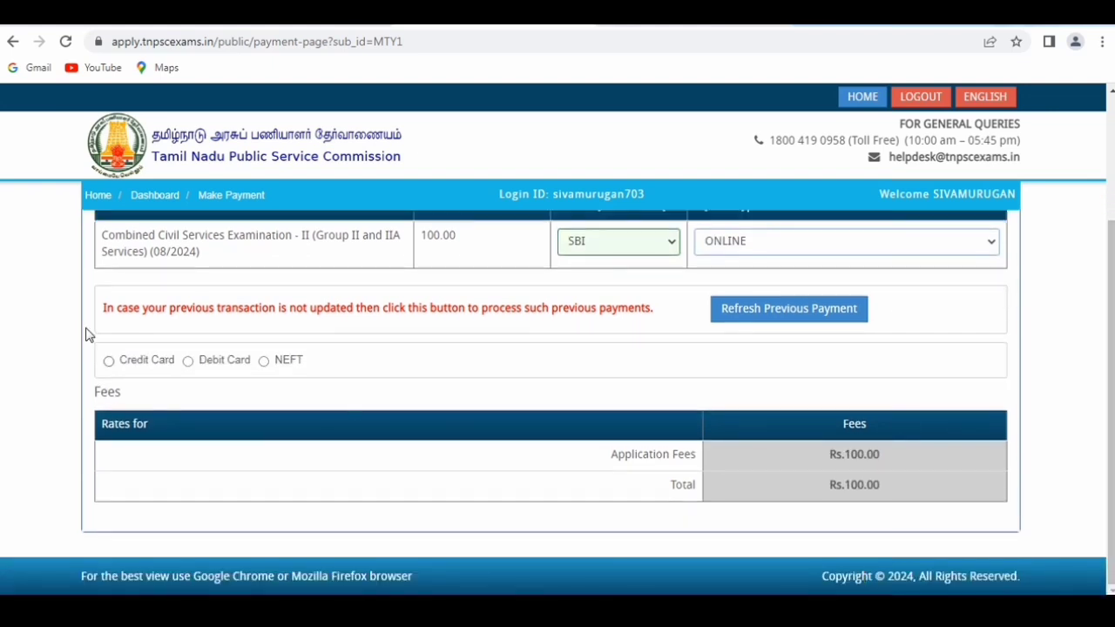
{"action": "left_click", "coordinate": [188, 360]}
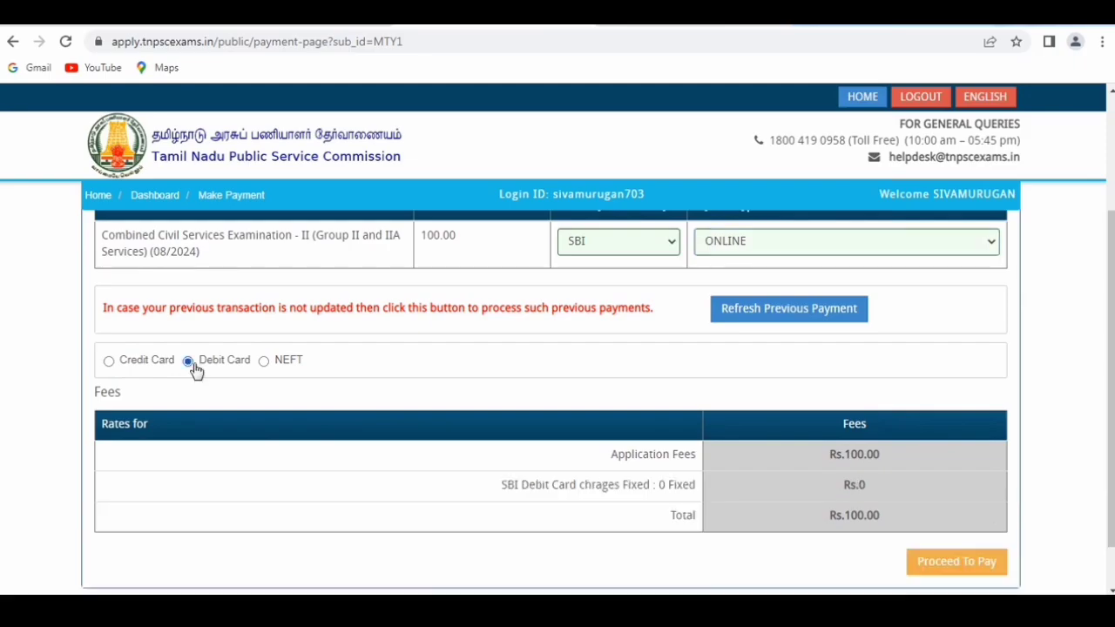